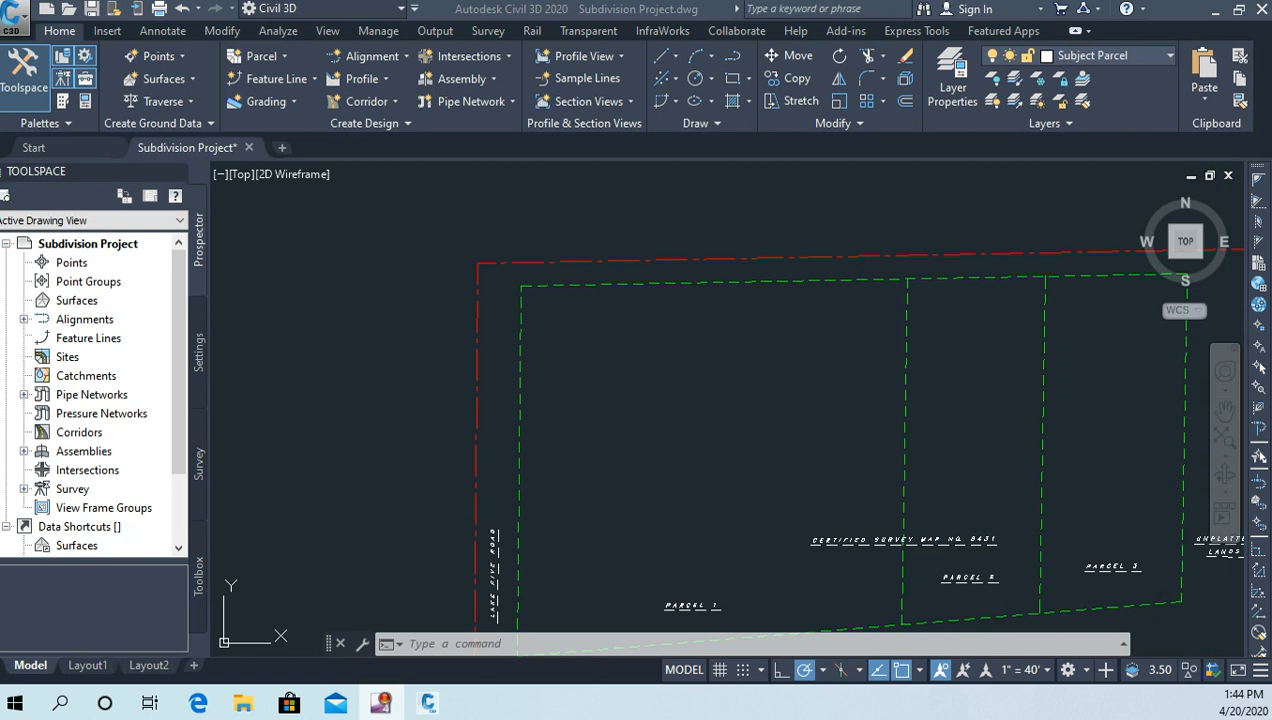
{"action": "scroll", "coordinate": [348, 447], "scroll_direction": "down", "scroll_amount": 4}
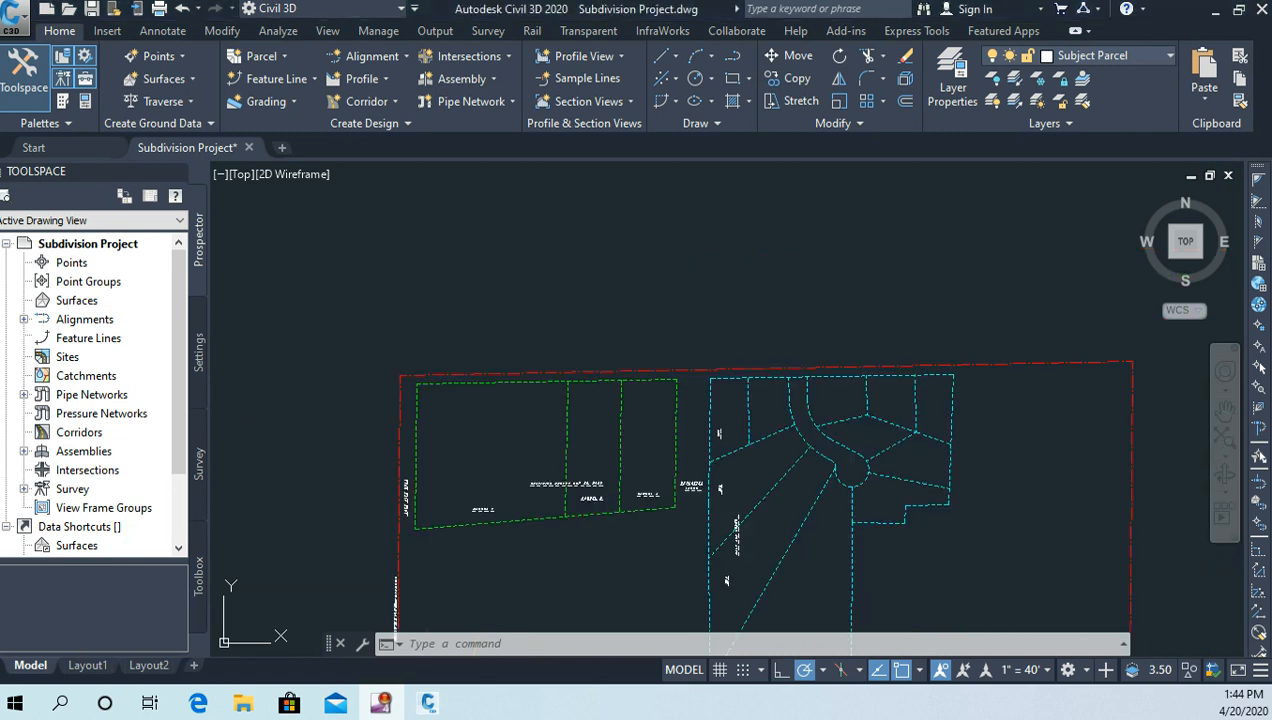
{"action": "mouse_move", "coordinate": [361, 346]}
{"action": "middle_mouse_down"}
{"action": "mouse_move", "coordinate": [522, 281]}
{"action": "mouse_move", "coordinate": [554, 284]}
{"action": "middle_mouse_up"}
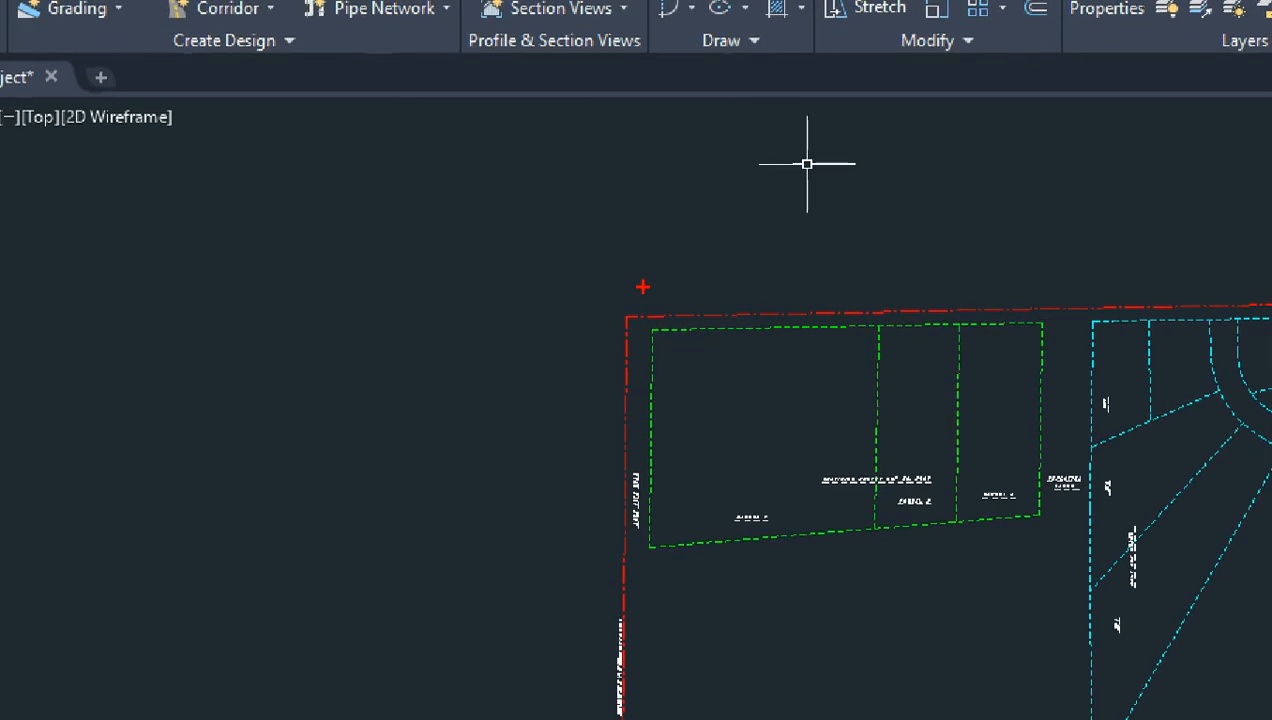
{"action": "left_click_drag", "start_coordinate": [630, 305], "coordinate": [716, 167]}
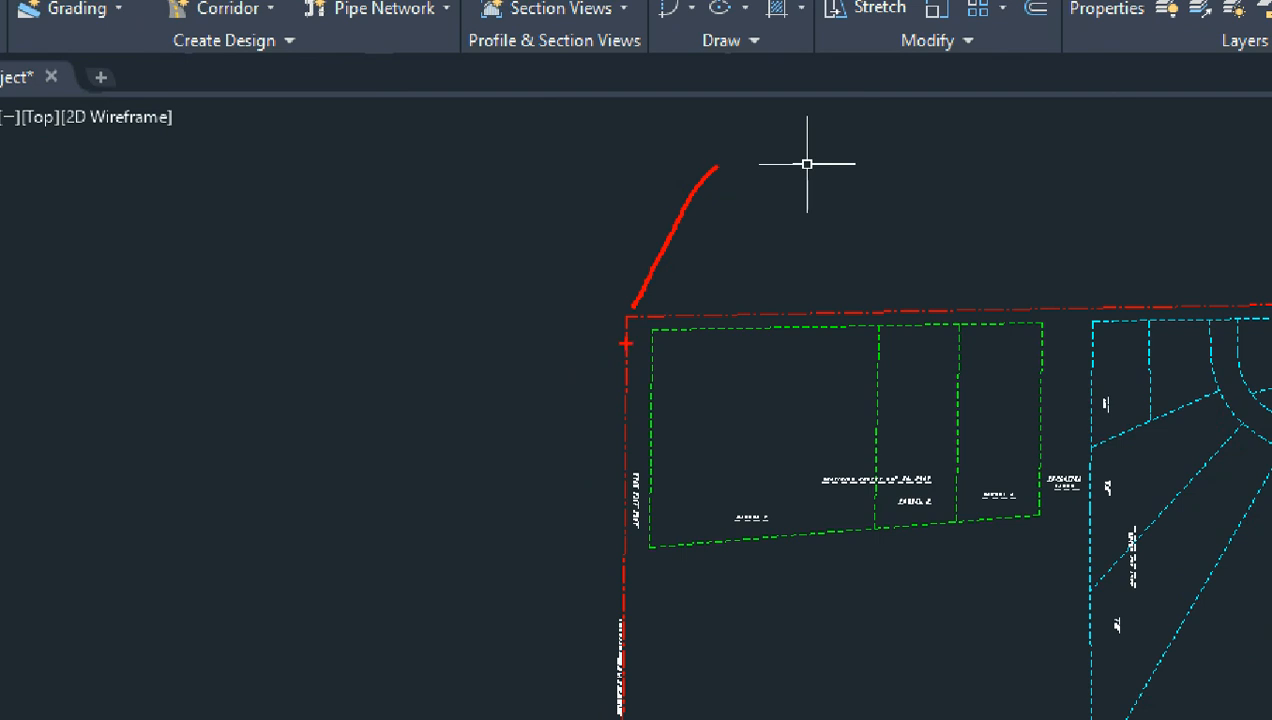
{"action": "left_click_drag", "start_coordinate": [634, 305], "coordinate": [664, 217]}
{"action": "left_click_drag", "start_coordinate": [634, 305], "coordinate": [697, 245]}
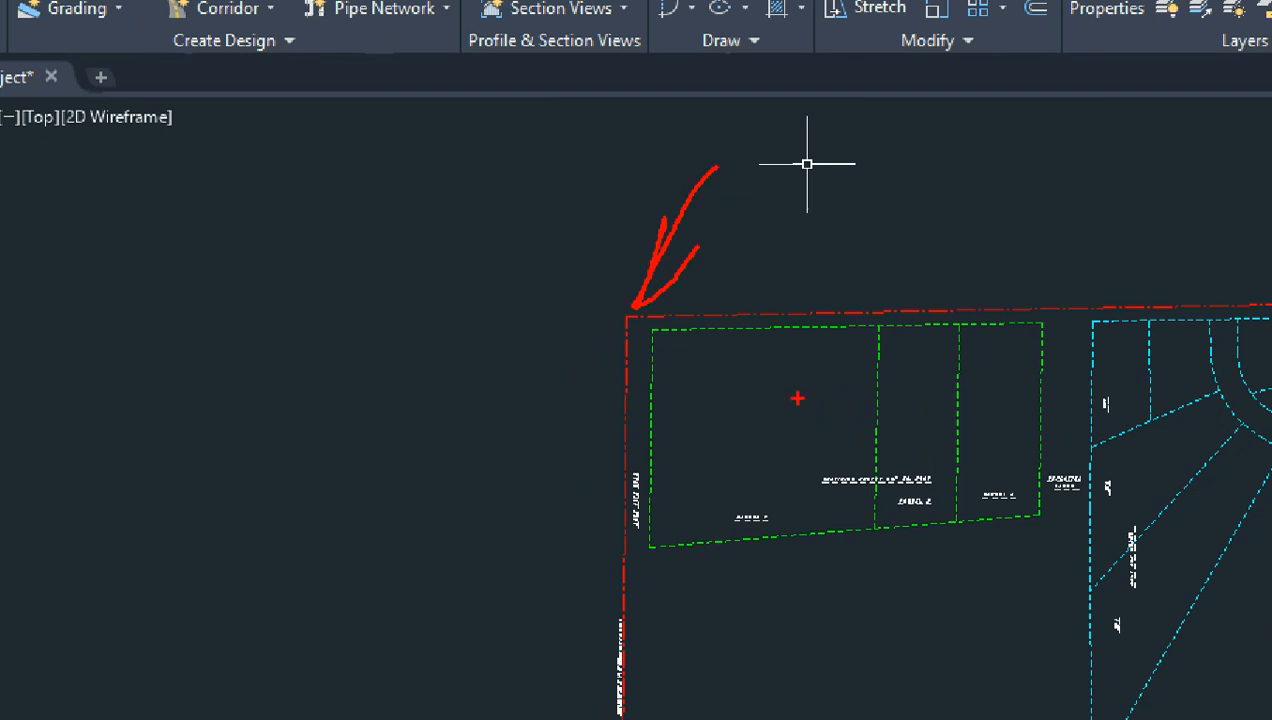
{"action": "key", "text": "Escape"}
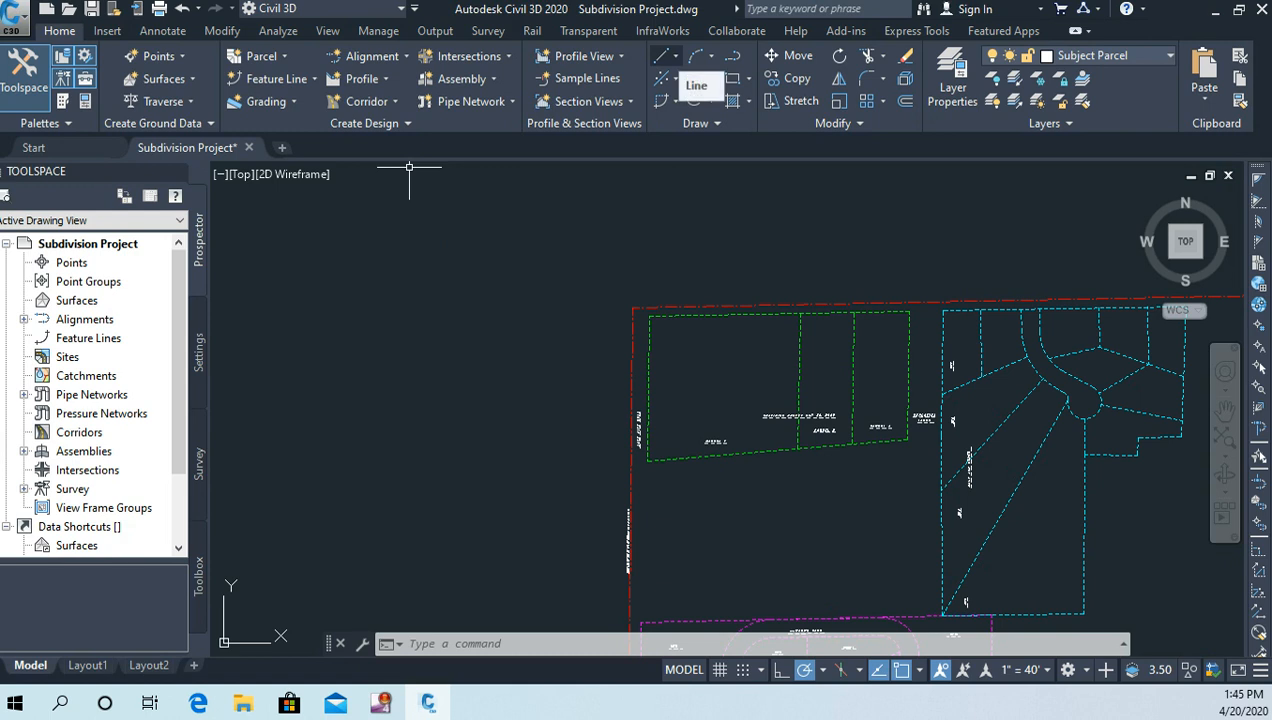
Step: Create a line by bearing from open space west of the red boundary: SW quadrant, bearing 1.0422, distance 556.00
{"action": "left_click", "coordinate": [676, 56]}
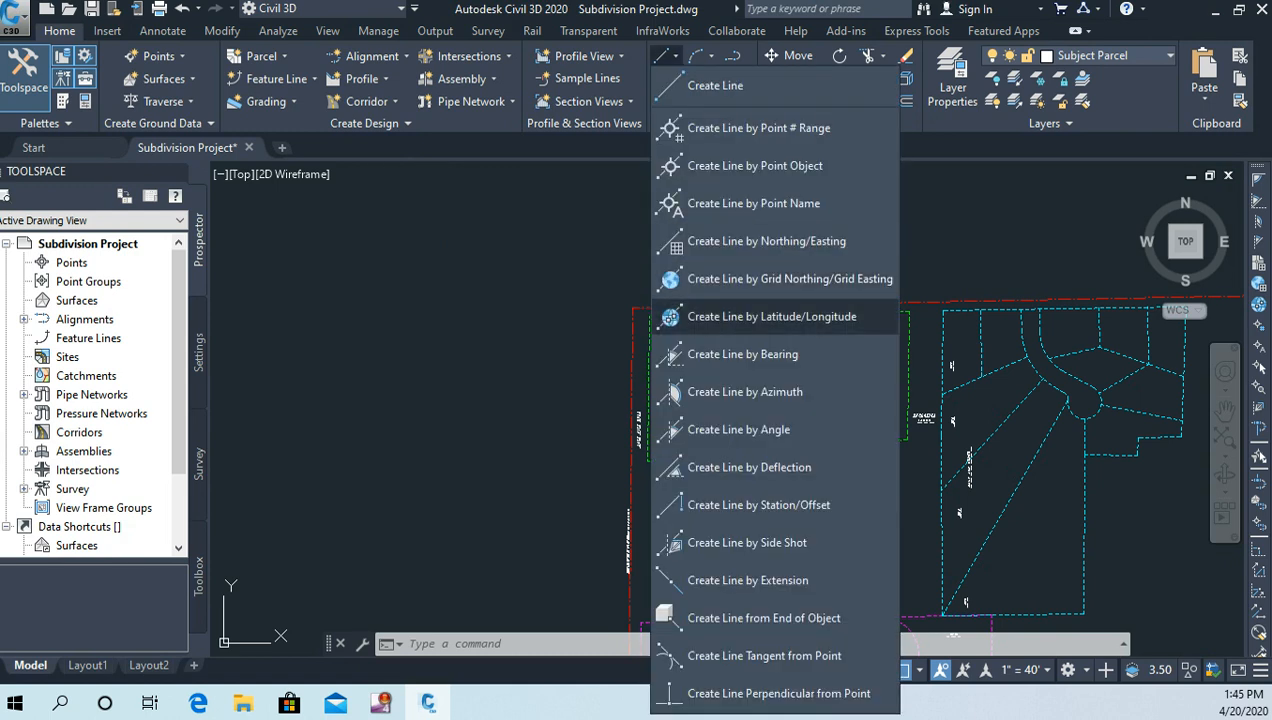
{"action": "left_click", "coordinate": [742, 354]}
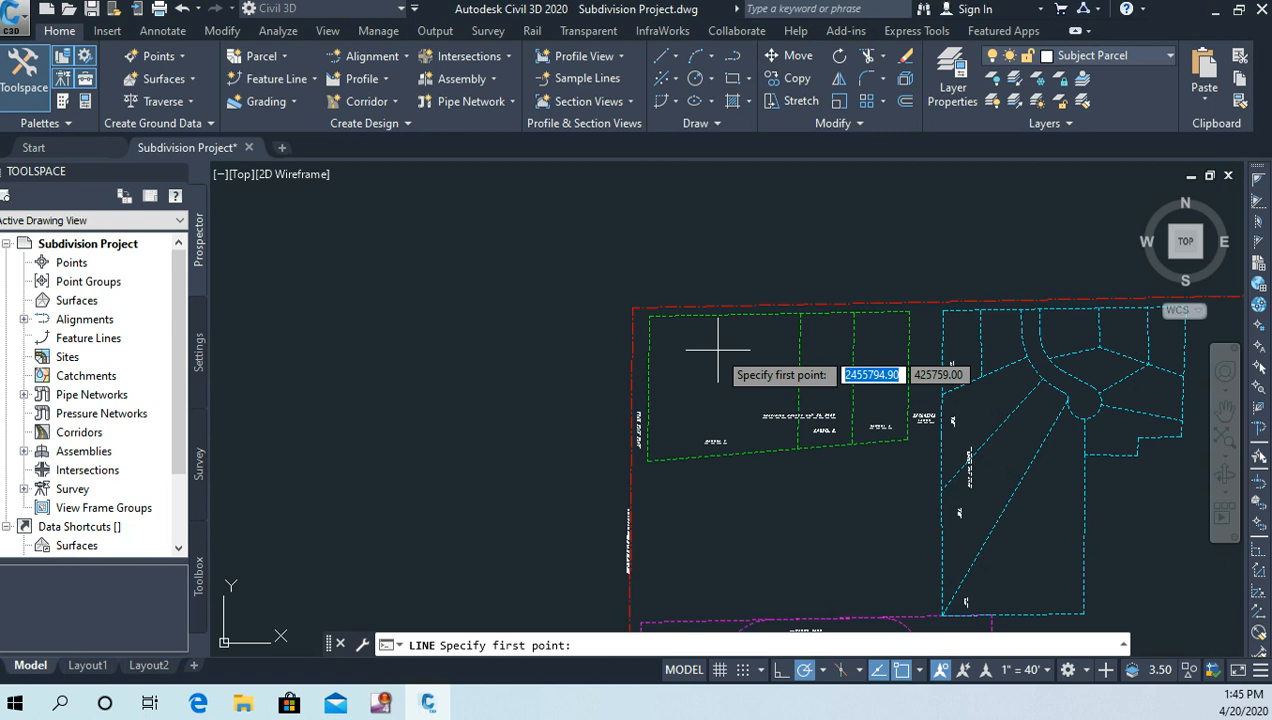
{"action": "left_click", "coordinate": [316, 256]}
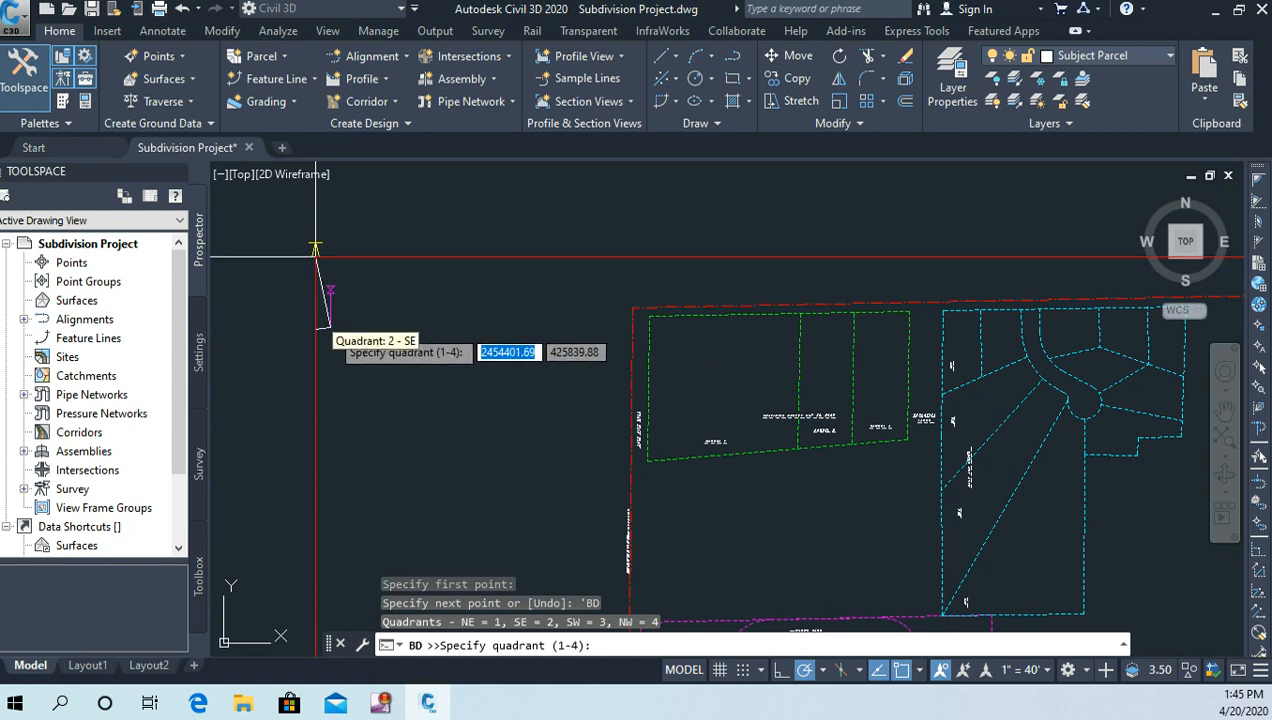
{"action": "left_click", "coordinate": [316, 257]}
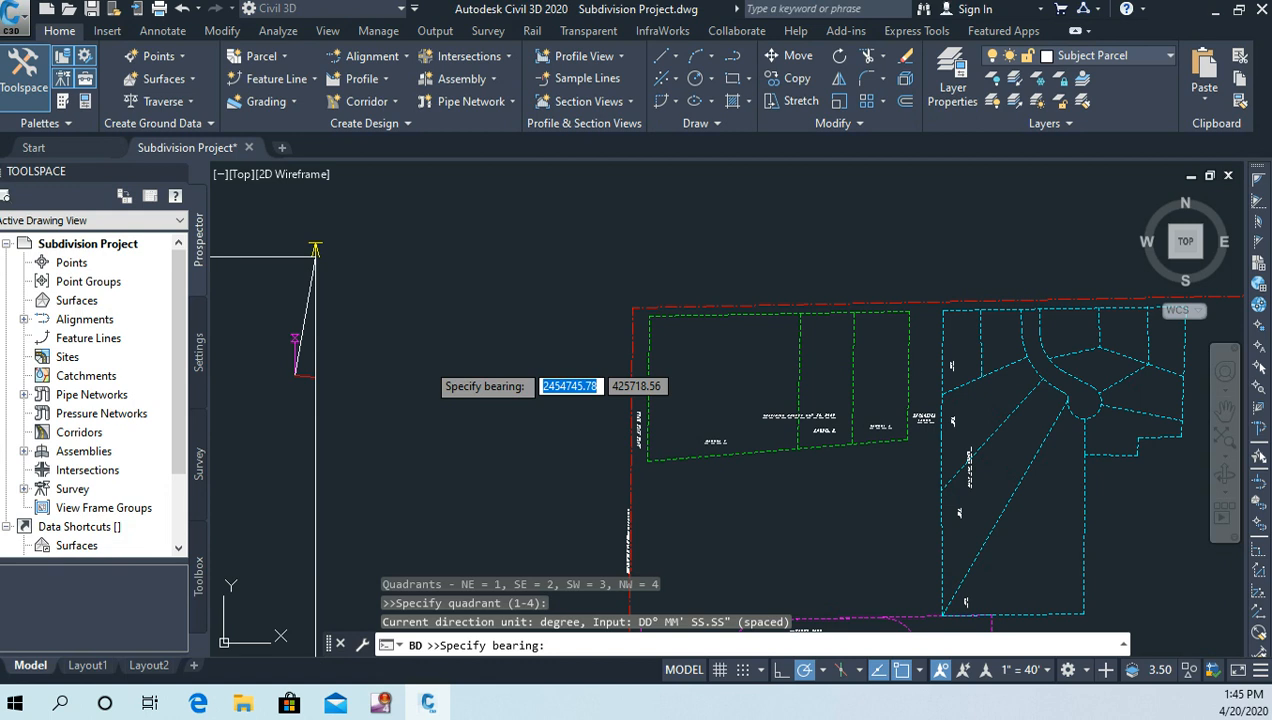
{"action": "type", "text": "1.0422"}
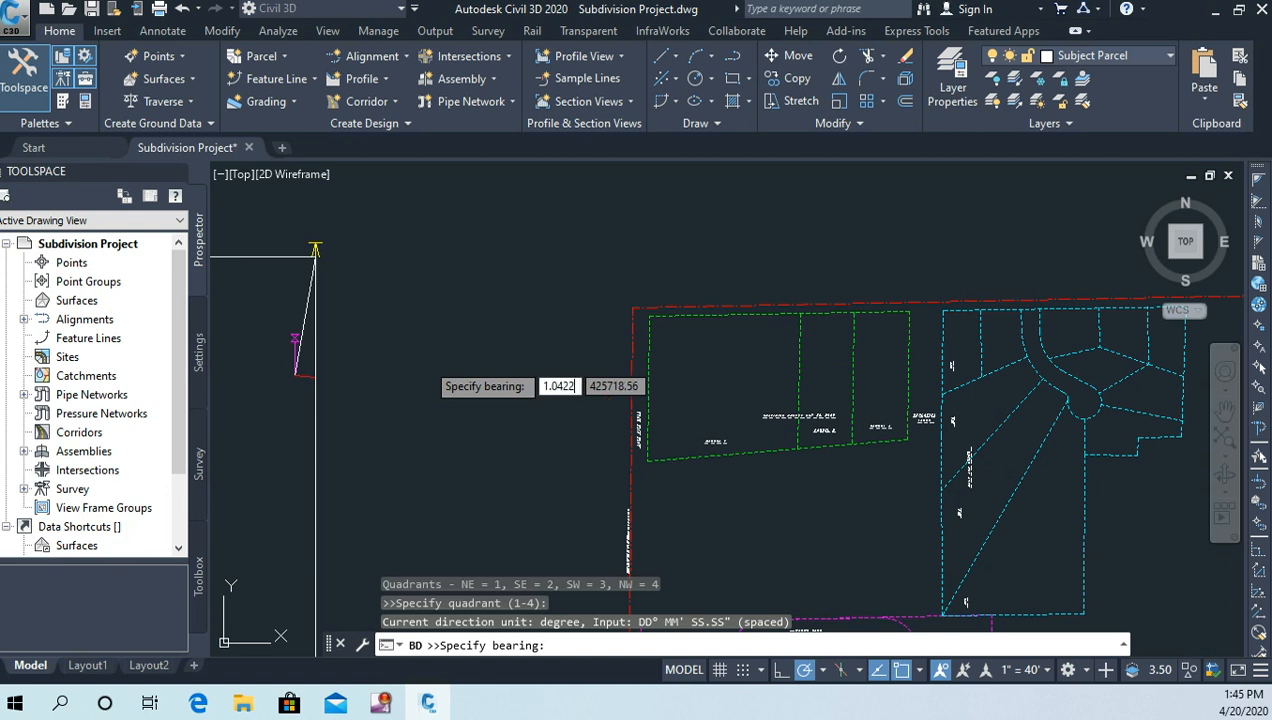
{"action": "key", "text": "Return"}
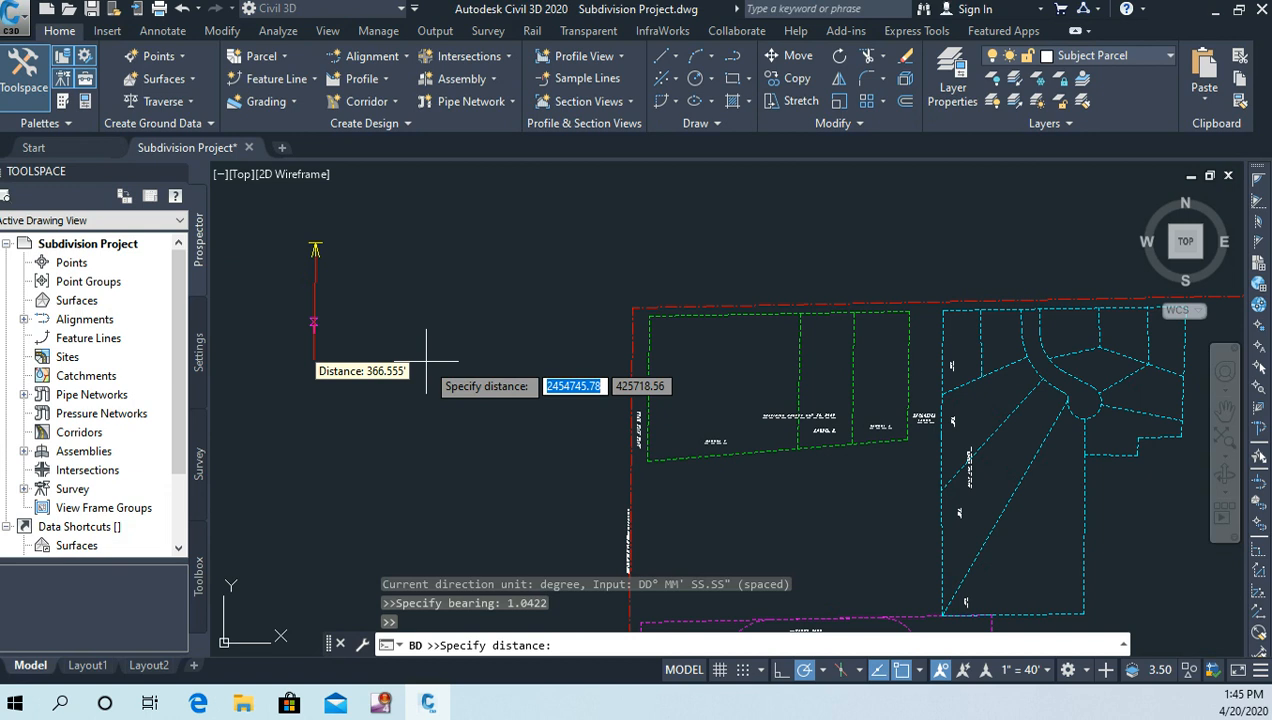
{"action": "type", "text": "556"}
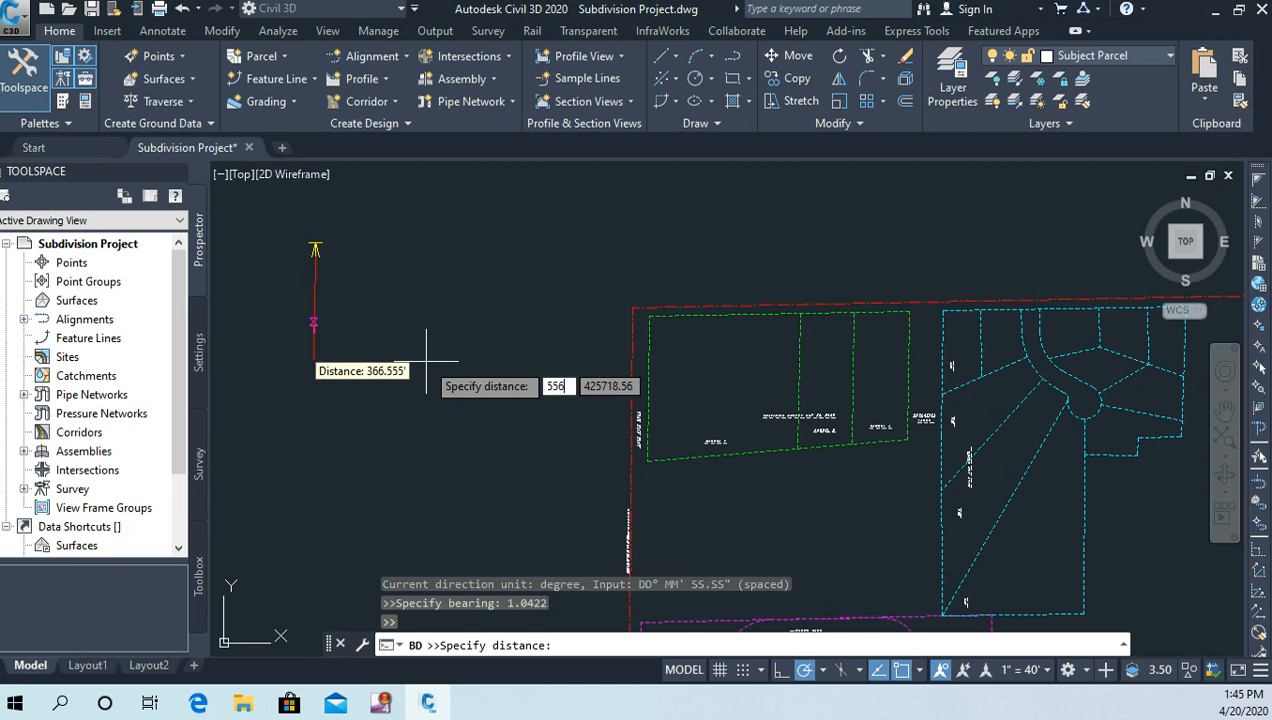
{"action": "type", "text": ".00"}
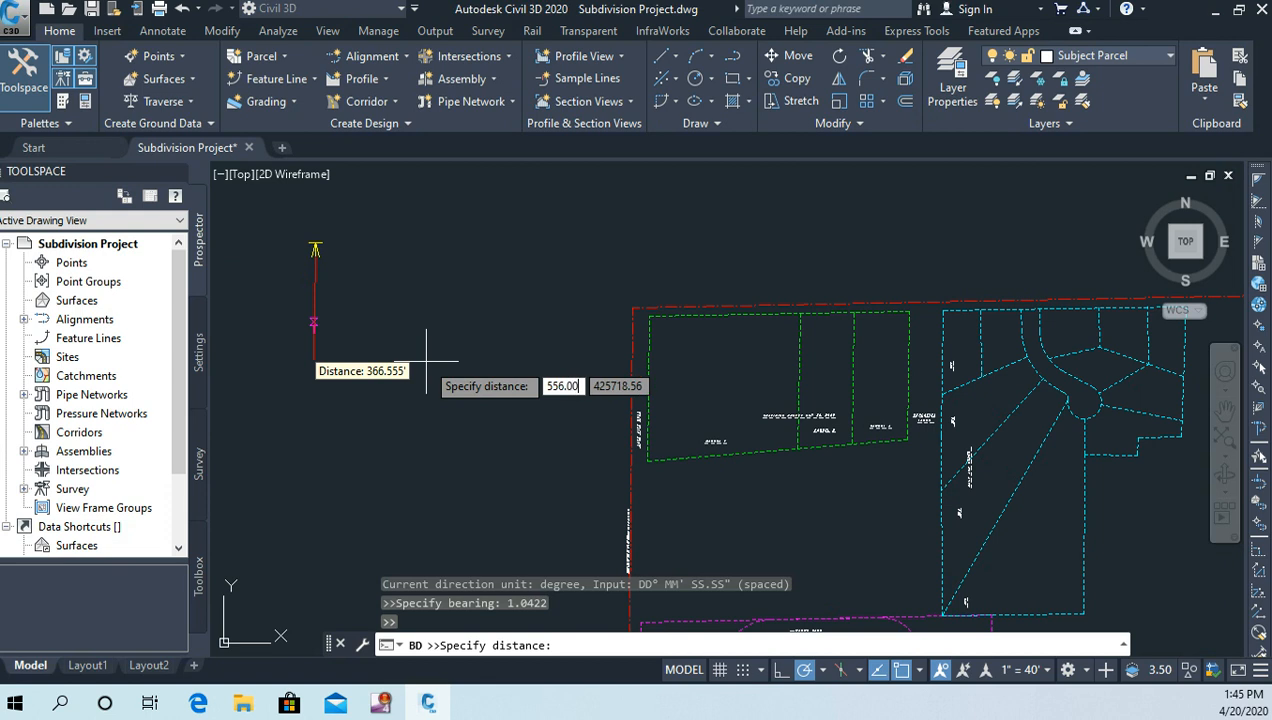
{"action": "key", "text": "Return"}
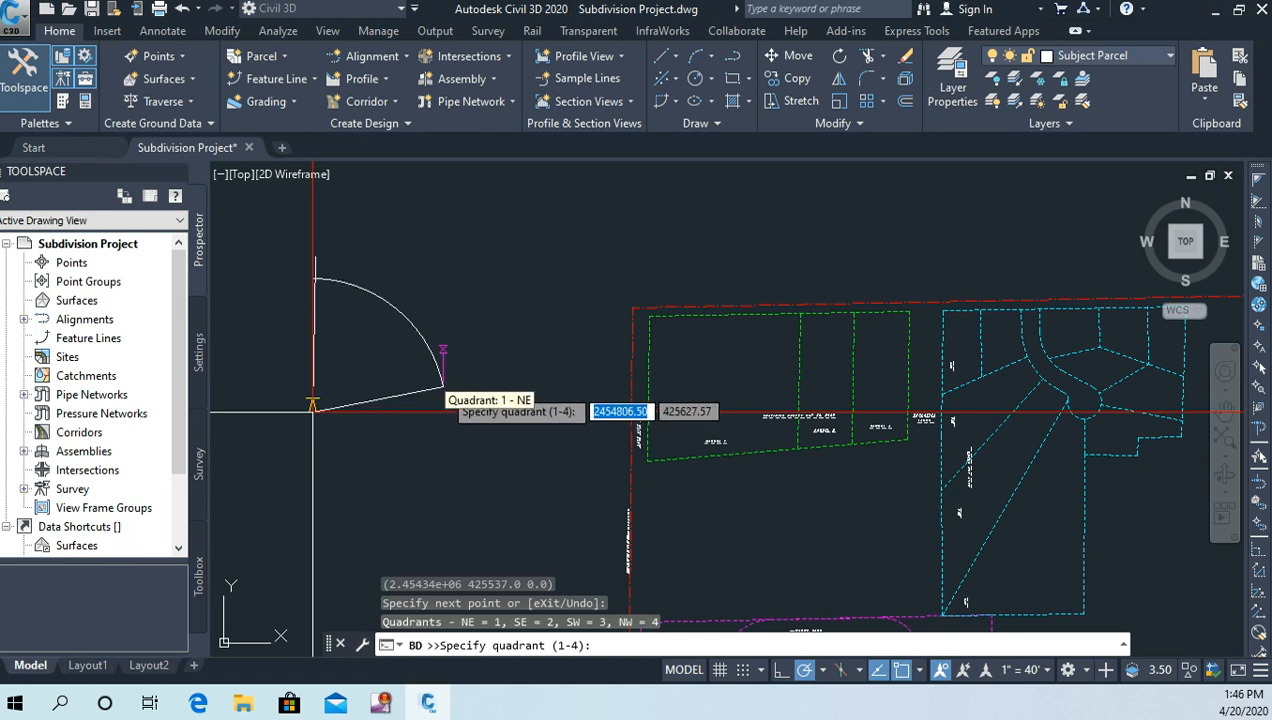
Step: Add the second line segment in the NE quadrant with bearing 85.4014 and distance 1119.74
{"action": "left_click", "coordinate": [443, 386]}
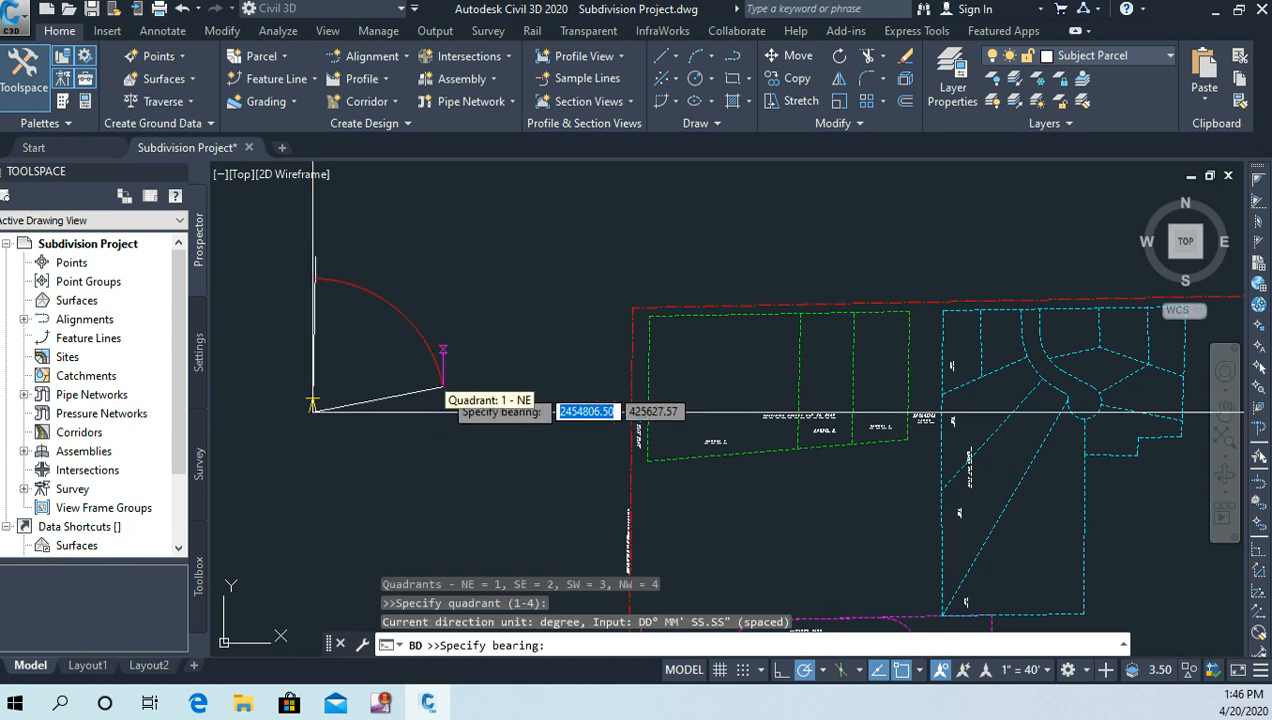
{"action": "type", "text": "85"}
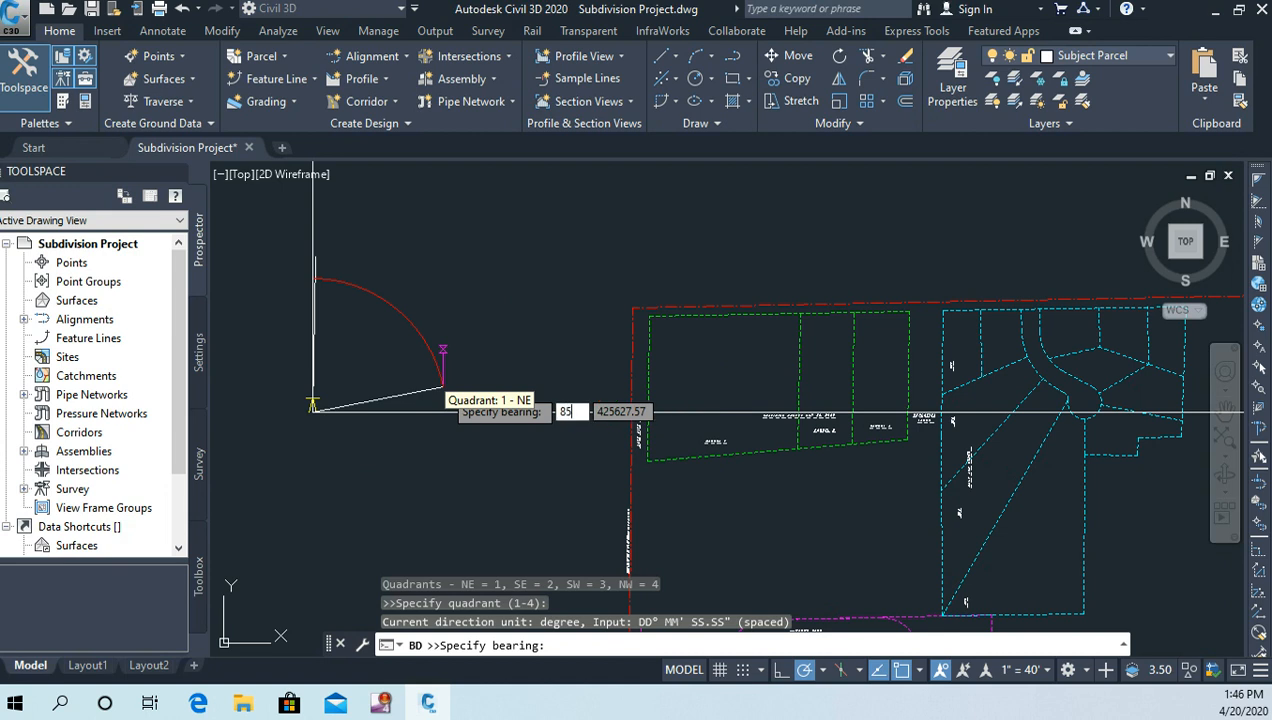
{"action": "type", "text": ".4014"}
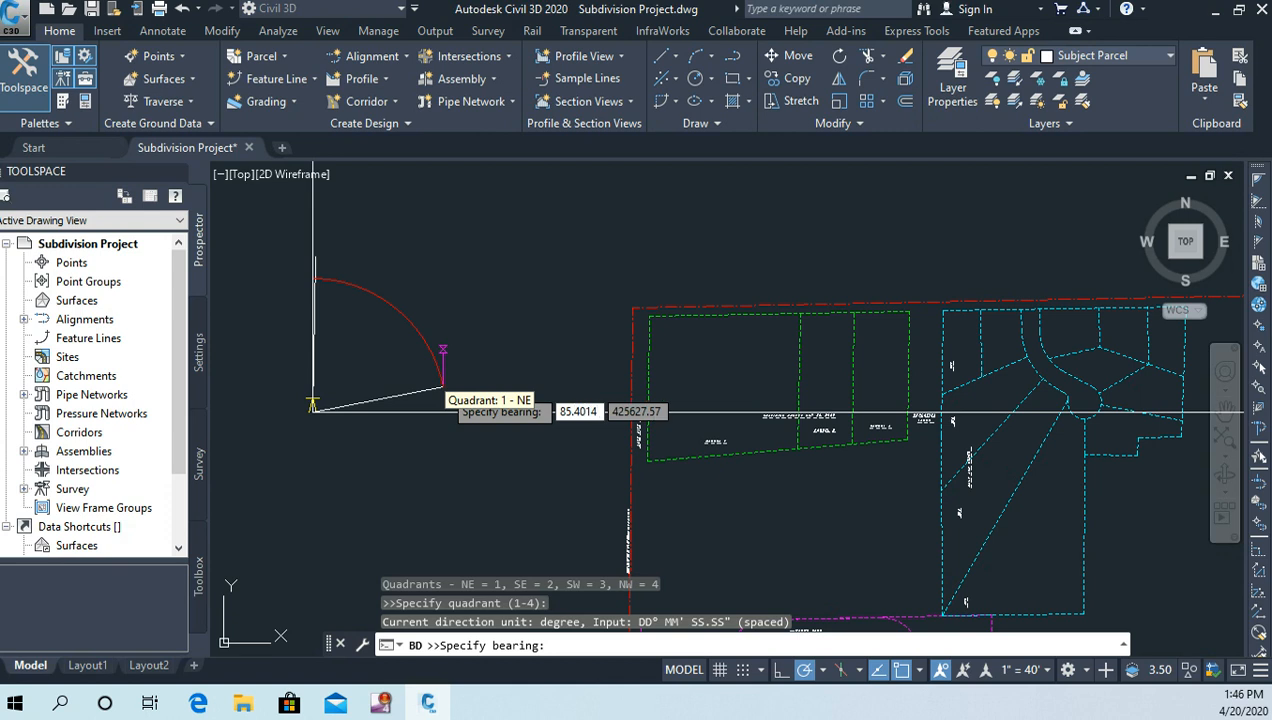
{"action": "key", "text": "Return"}
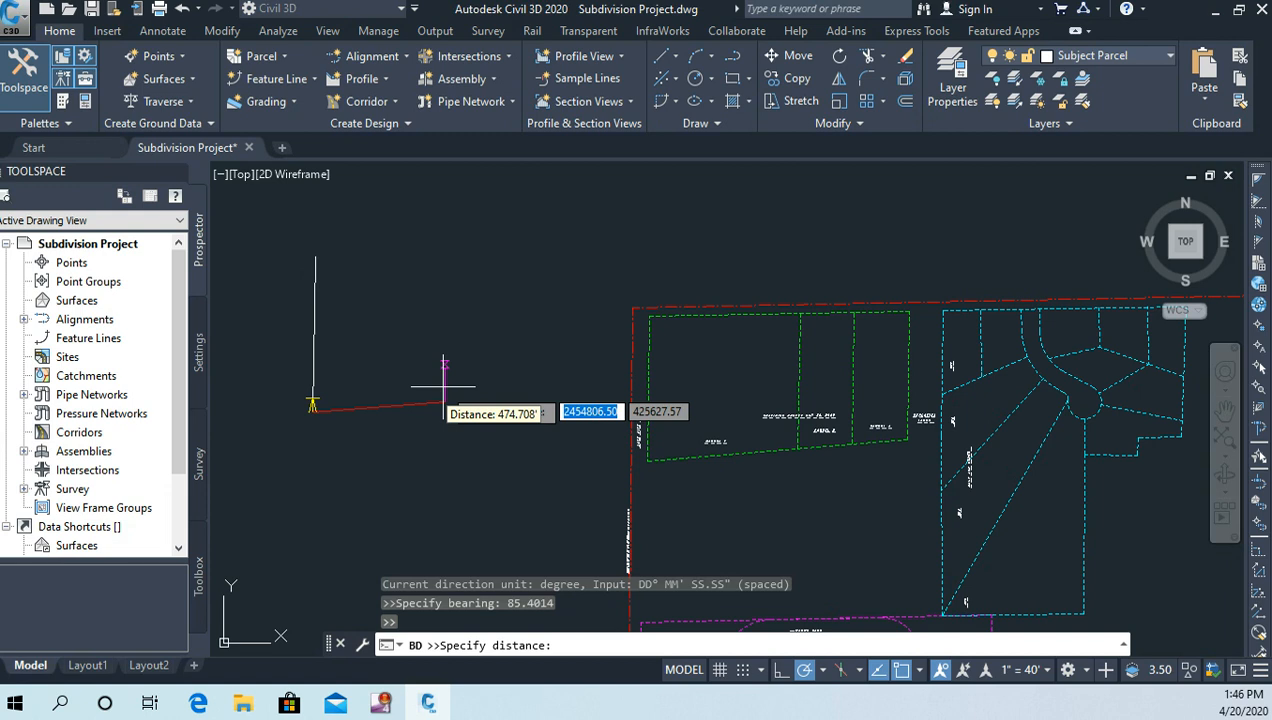
{"action": "type", "text": "1"}
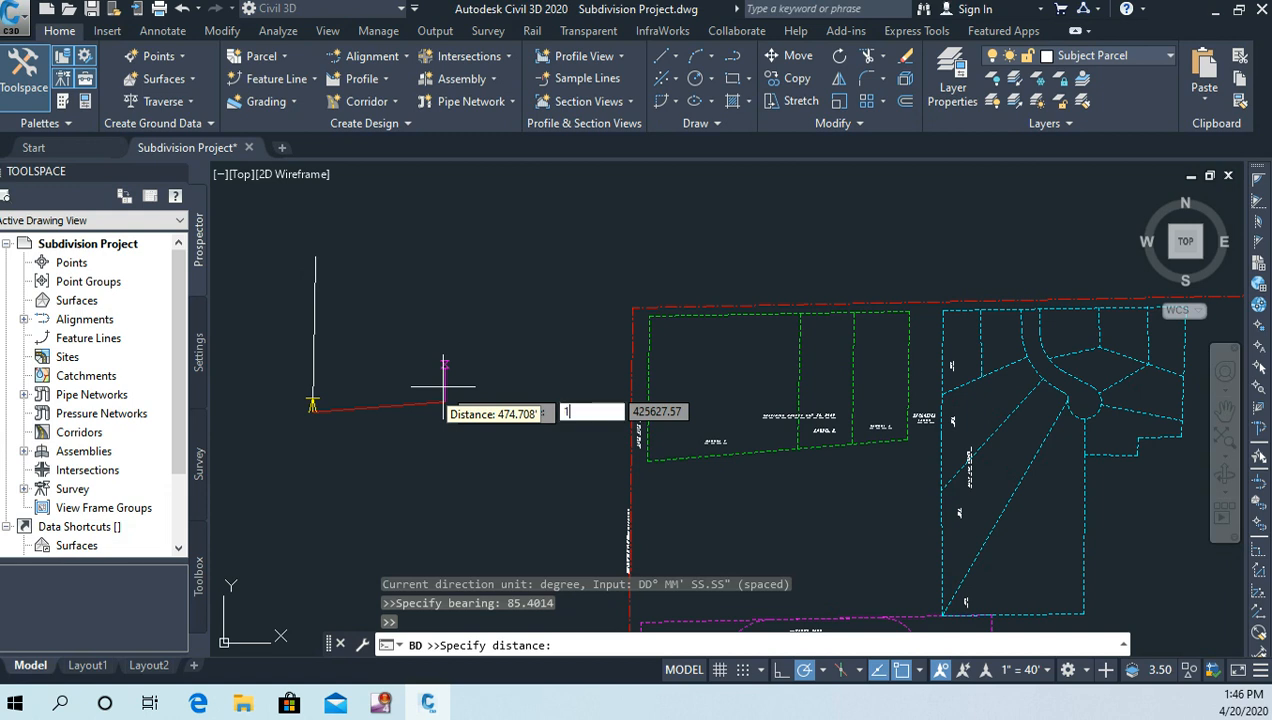
{"action": "type", "text": "119.74"}
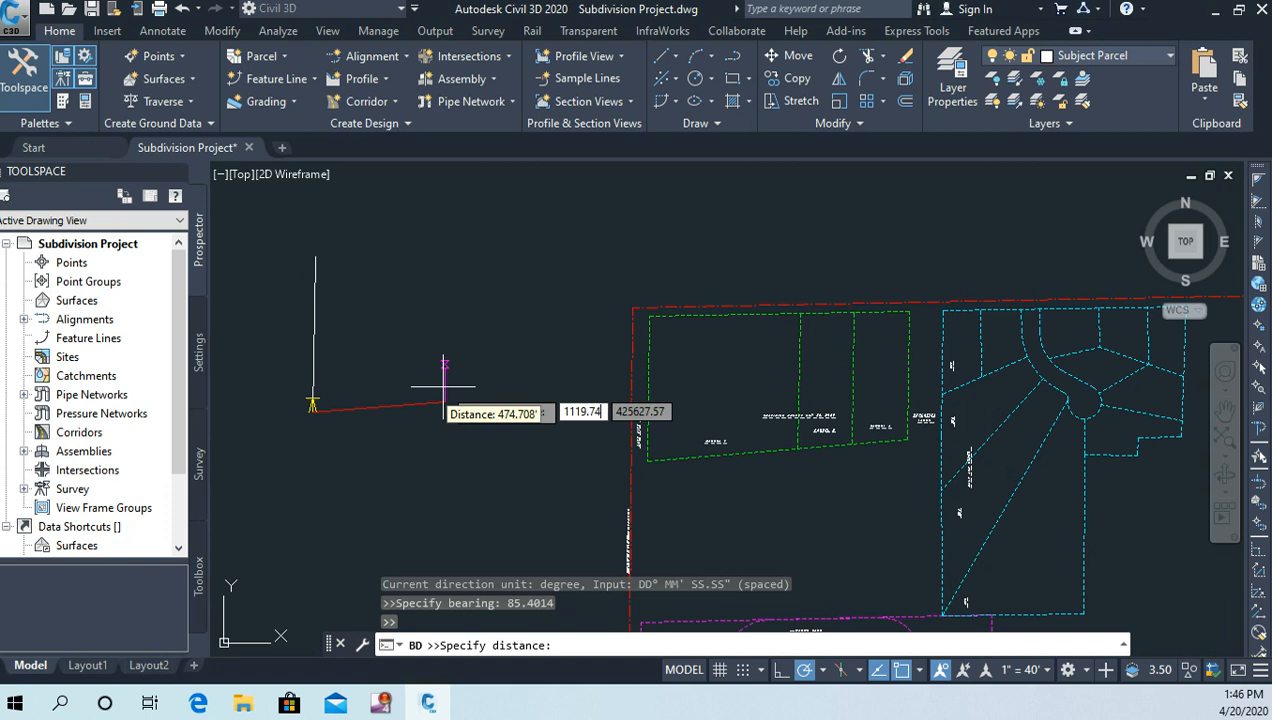
{"action": "key", "text": "Return"}
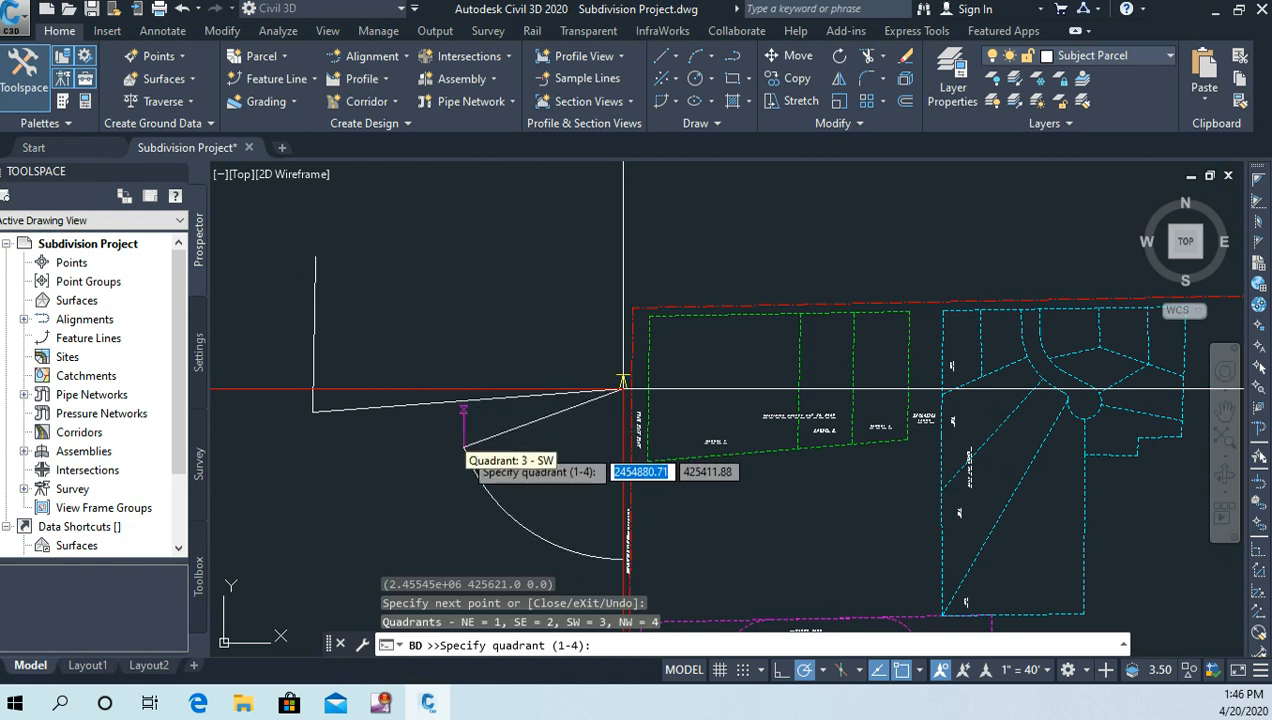
Step: Add the third line segment in the SW quadrant with bearing 1.2332 and distance 645.40
{"action": "left_click", "coordinate": [497, 528]}
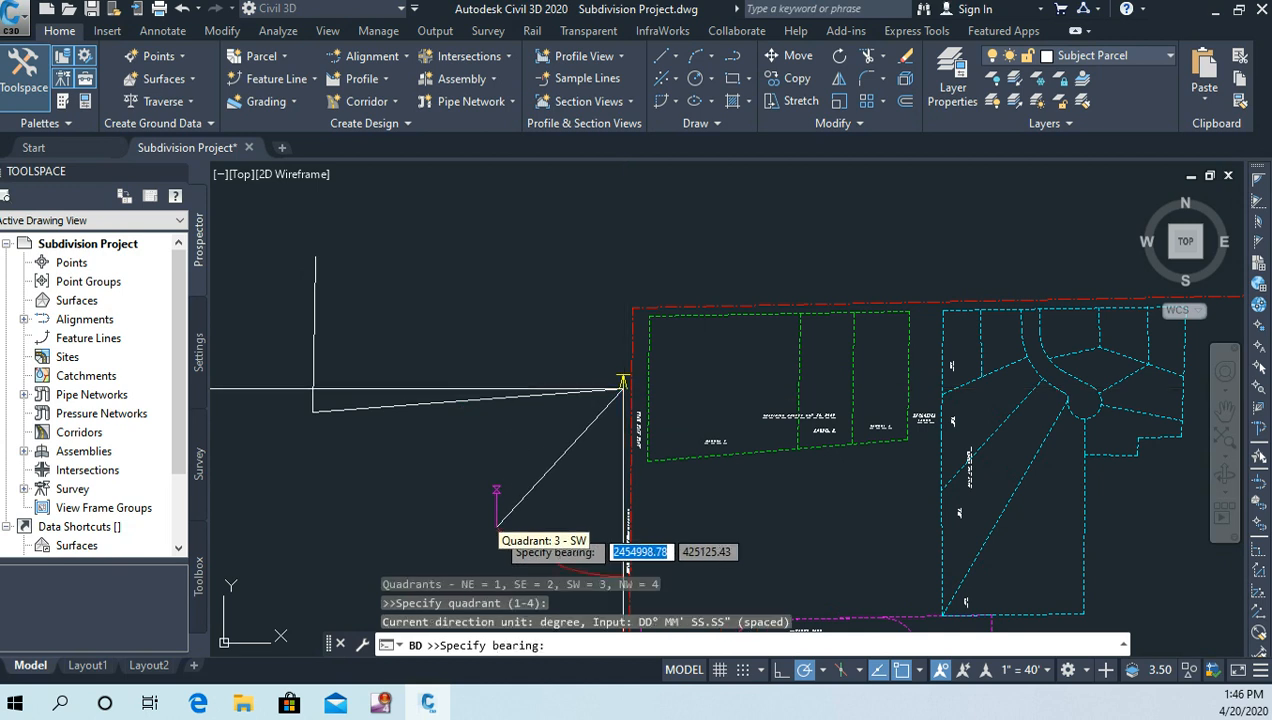
{"action": "type", "text": "1."}
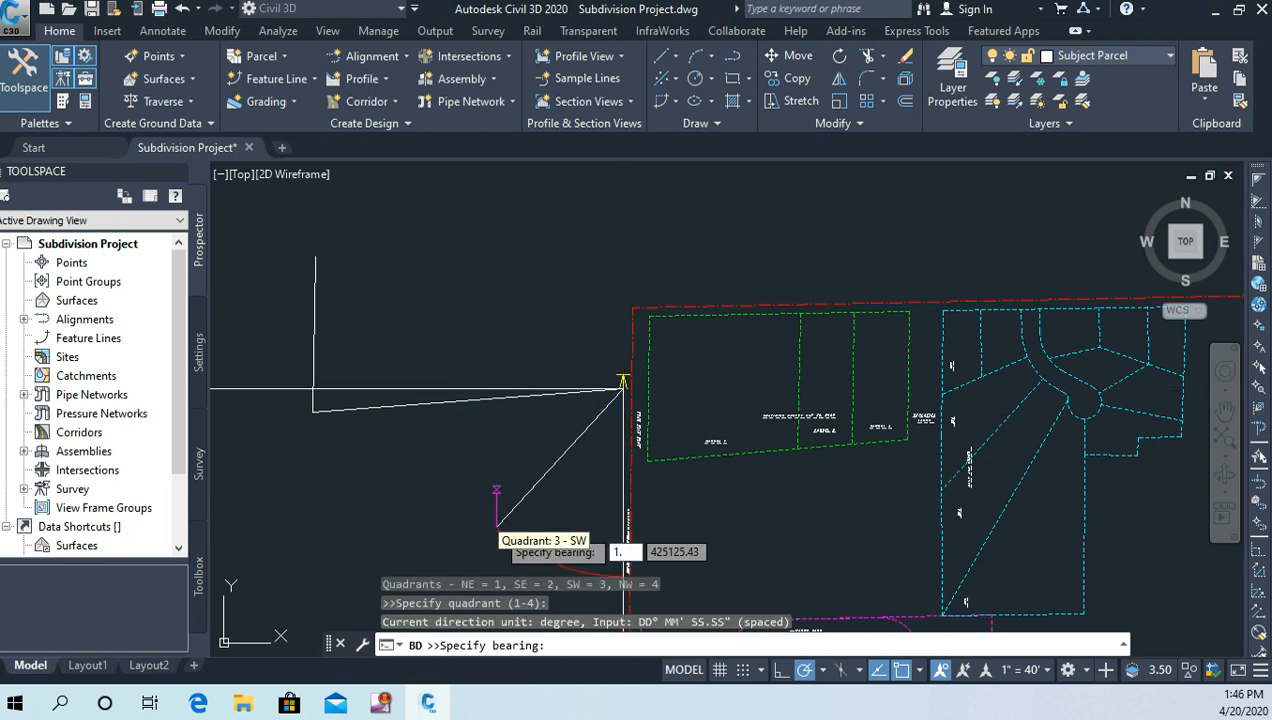
{"action": "type", "text": "2332"}
{"action": "key", "text": "Return"}
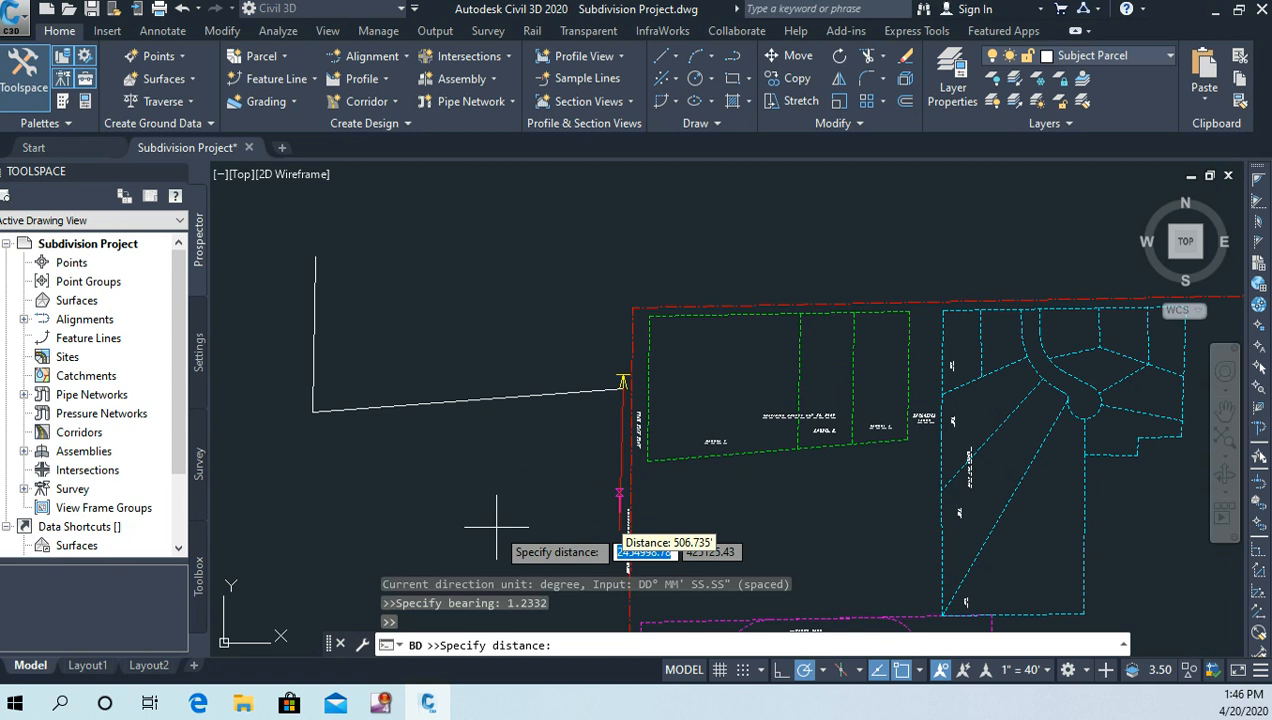
{"action": "type", "text": "645.40"}
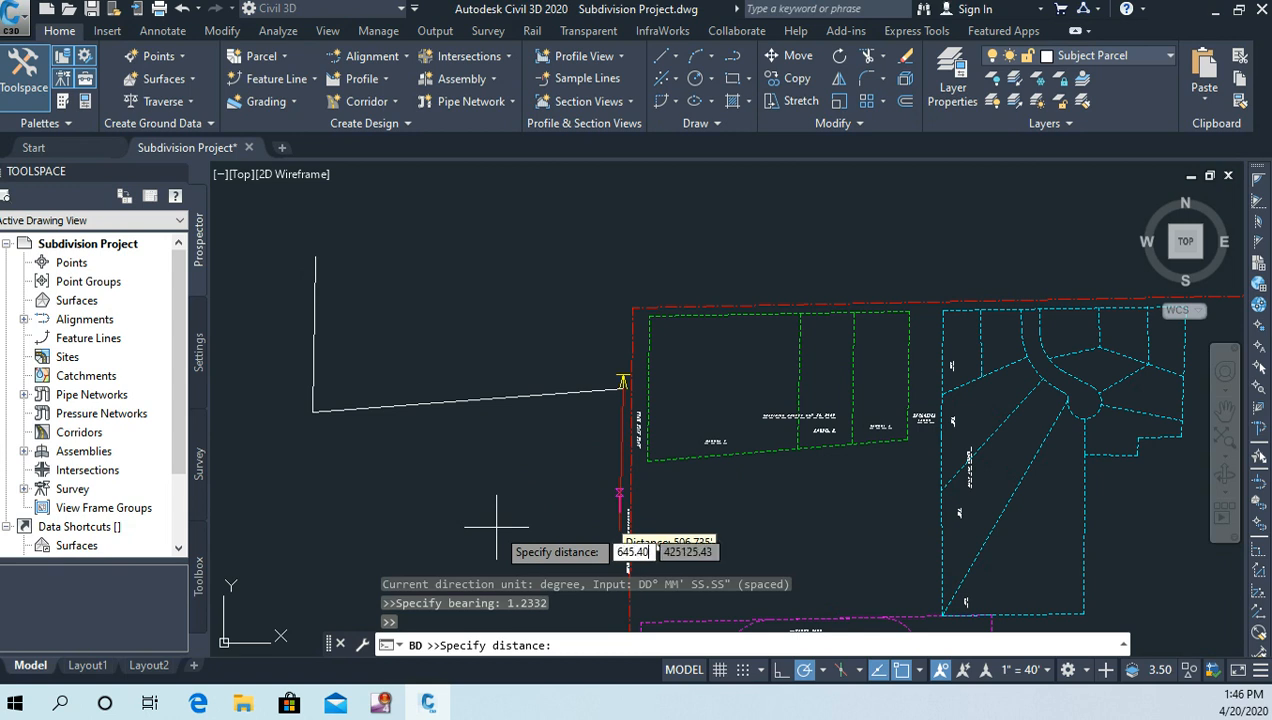
{"action": "key", "text": "Return"}
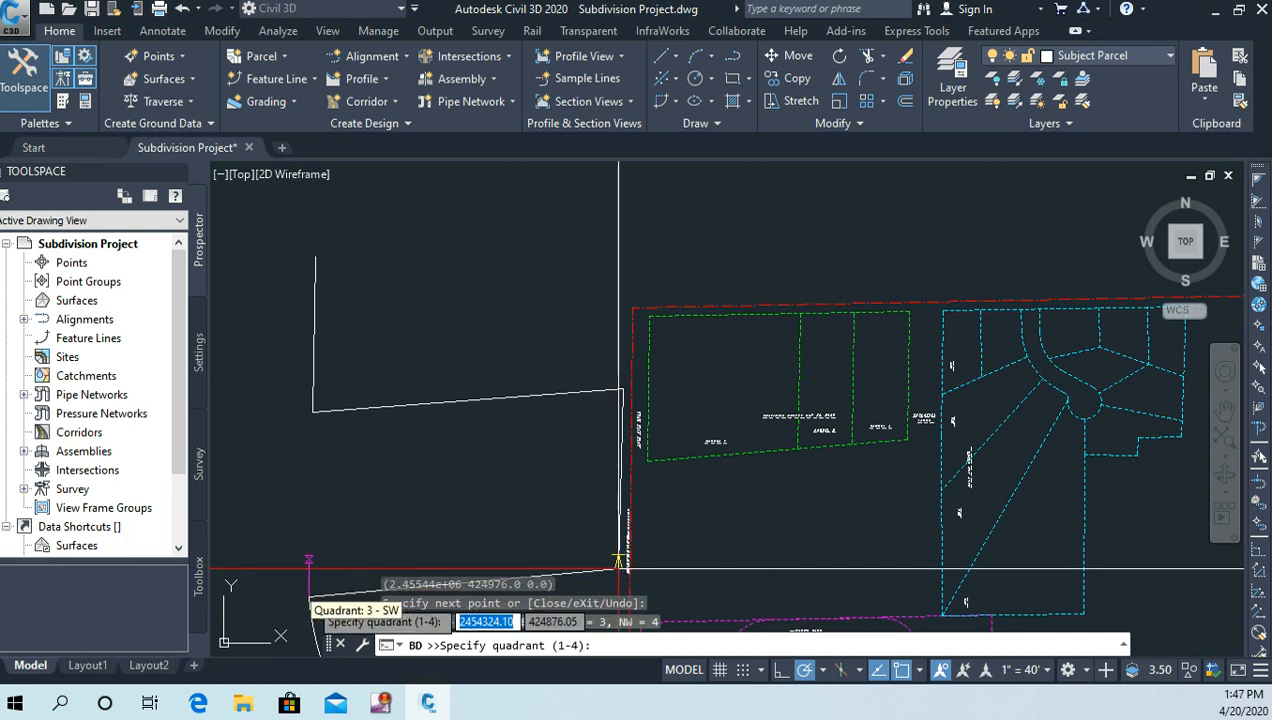
Step: Add the fourth line segment in the SW quadrant with bearing 89.2632 and distance 1111.62
{"action": "left_click", "coordinate": [322, 549]}
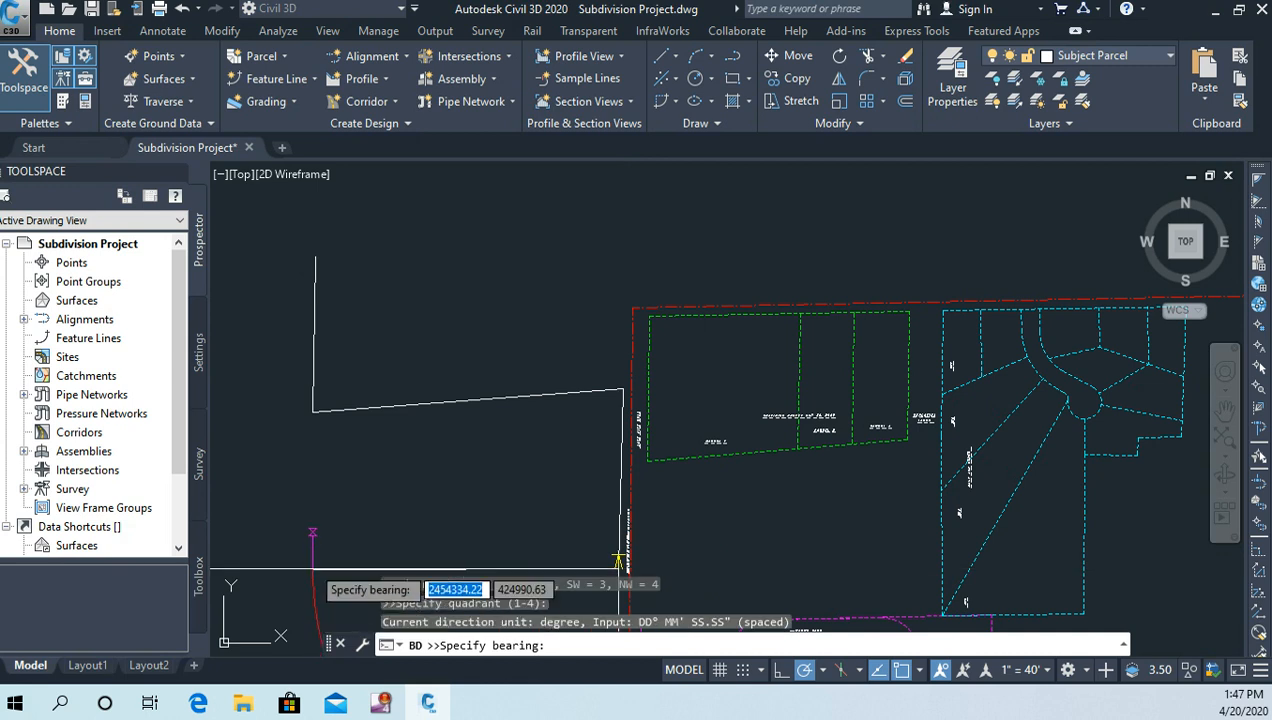
{"action": "type", "text": "89."}
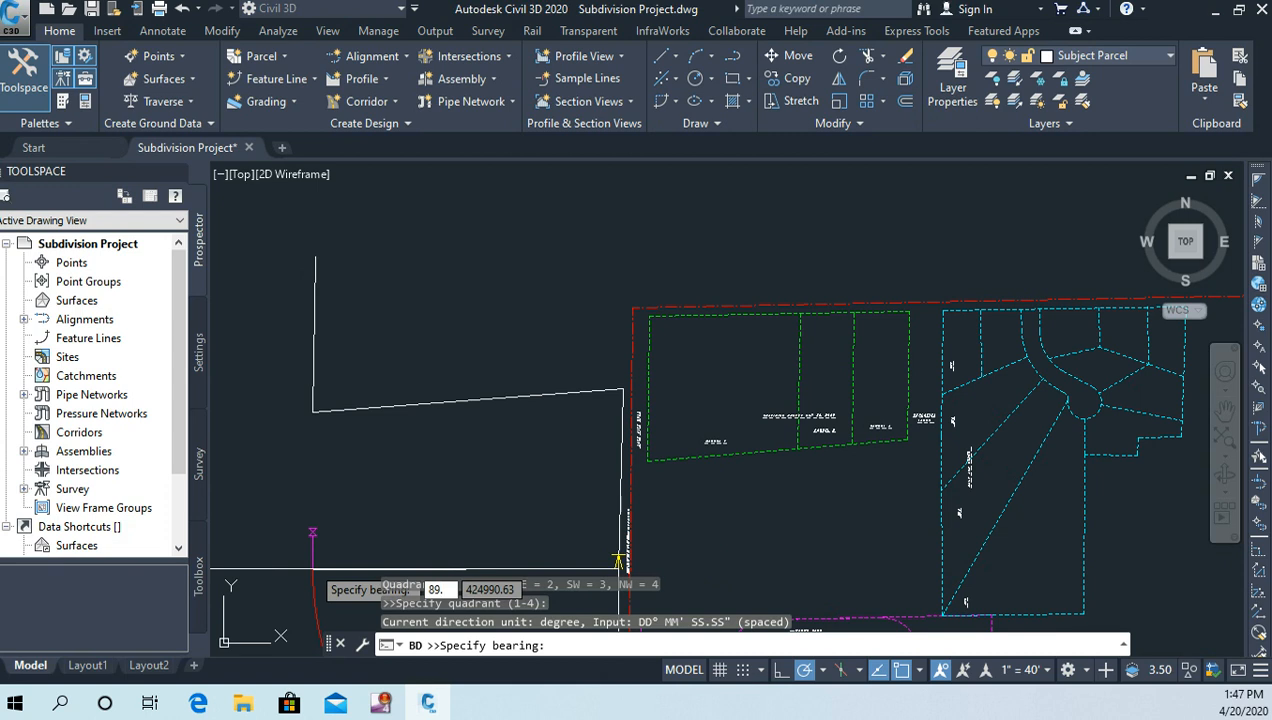
{"action": "type", "text": "2632"}
{"action": "key", "text": "Return"}
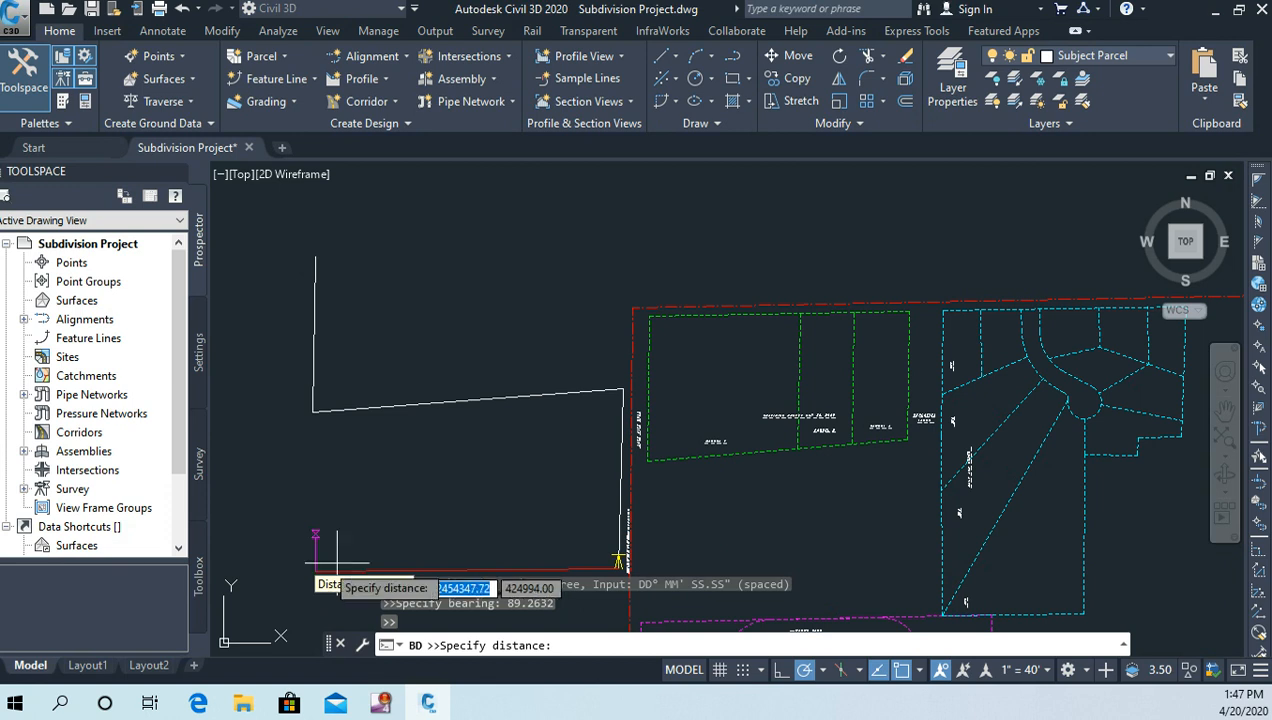
{"action": "middle_click_drag", "start_coordinate": [460, 545], "coordinate": [514, 354]}
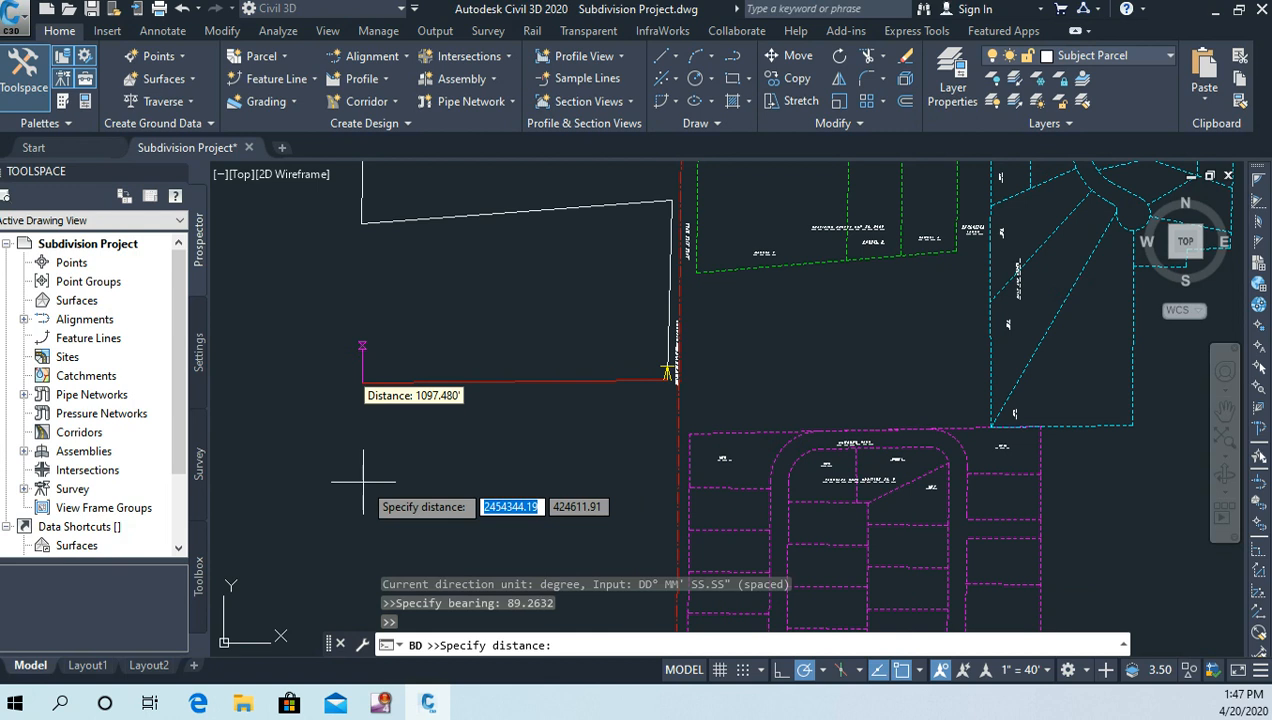
{"action": "type", "text": "11"}
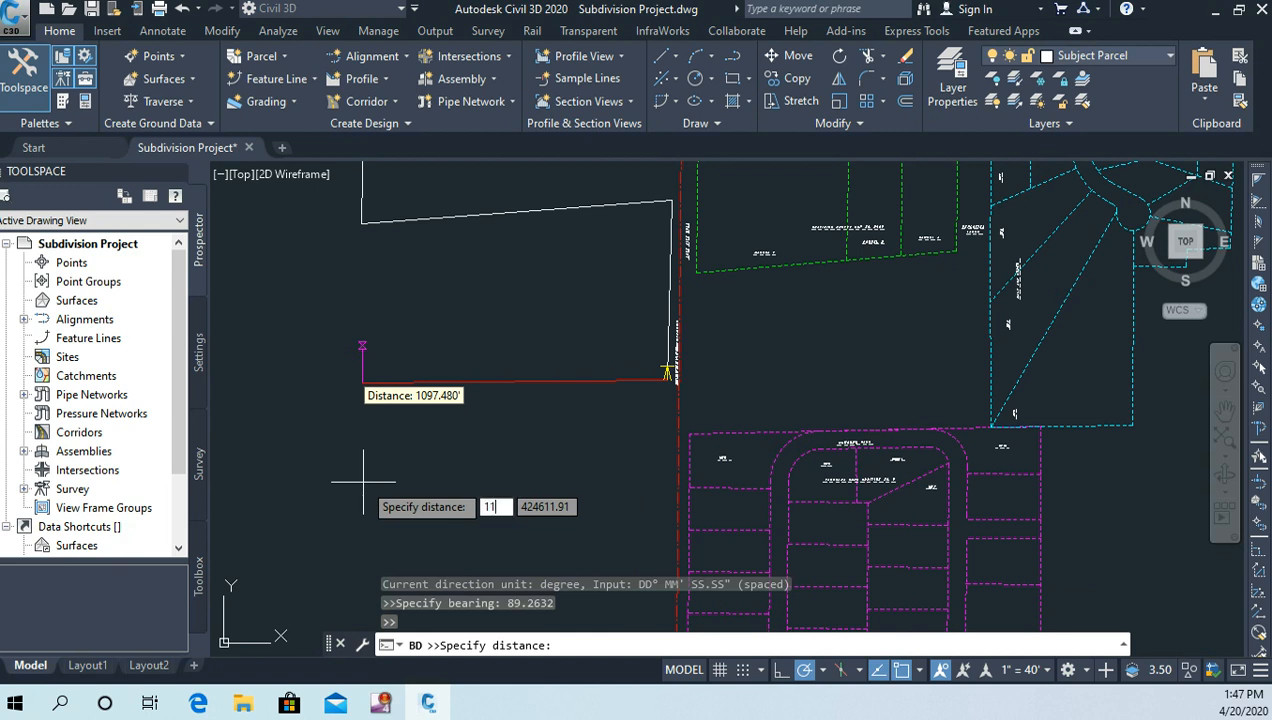
{"action": "type", "text": "11.62"}
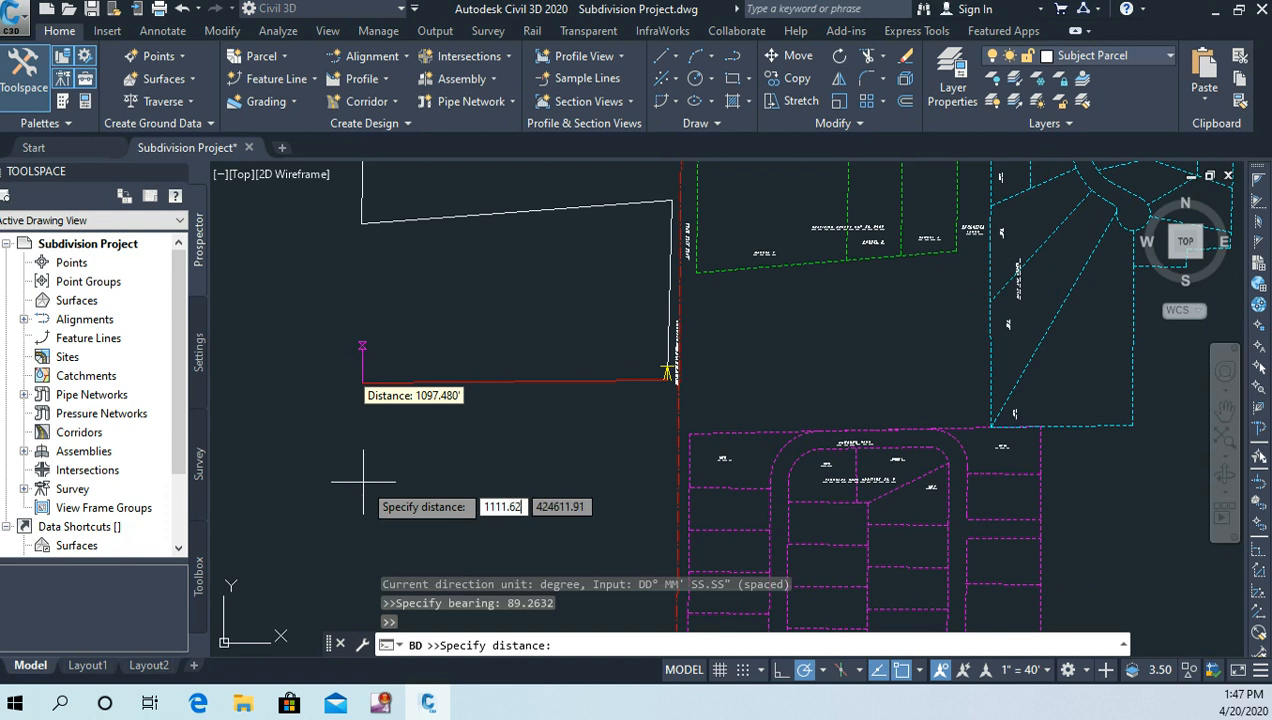
{"action": "key", "text": "Return"}
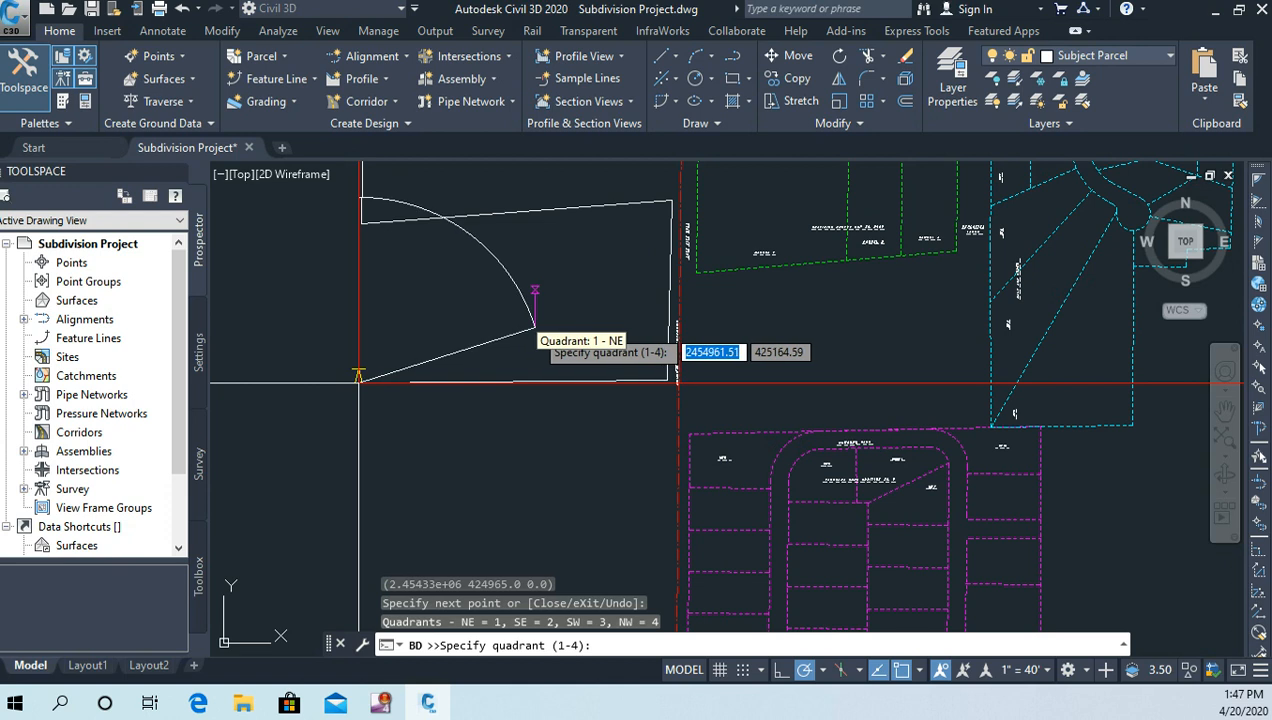
Step: Add the fifth line segment in the NE quadrant with bearing 1.0422 and distance 571.60, then finish the line
{"action": "left_click", "coordinate": [527, 262]}
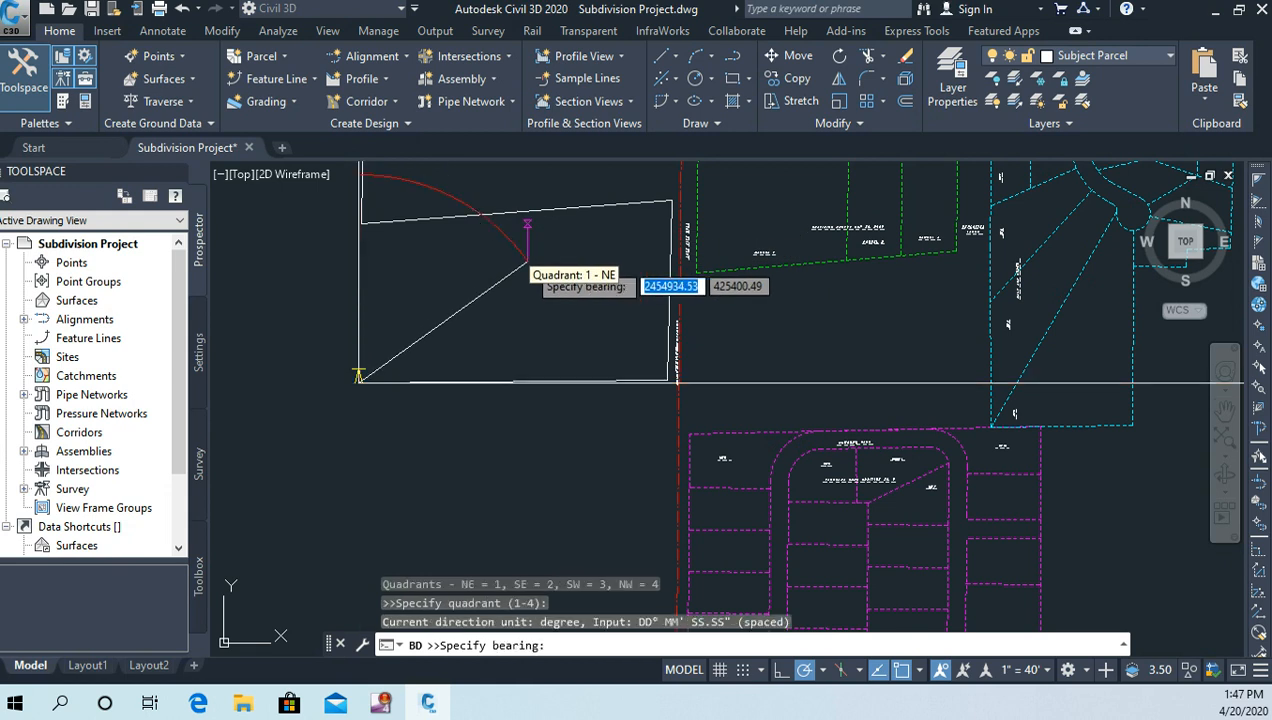
{"action": "type", "text": "1."}
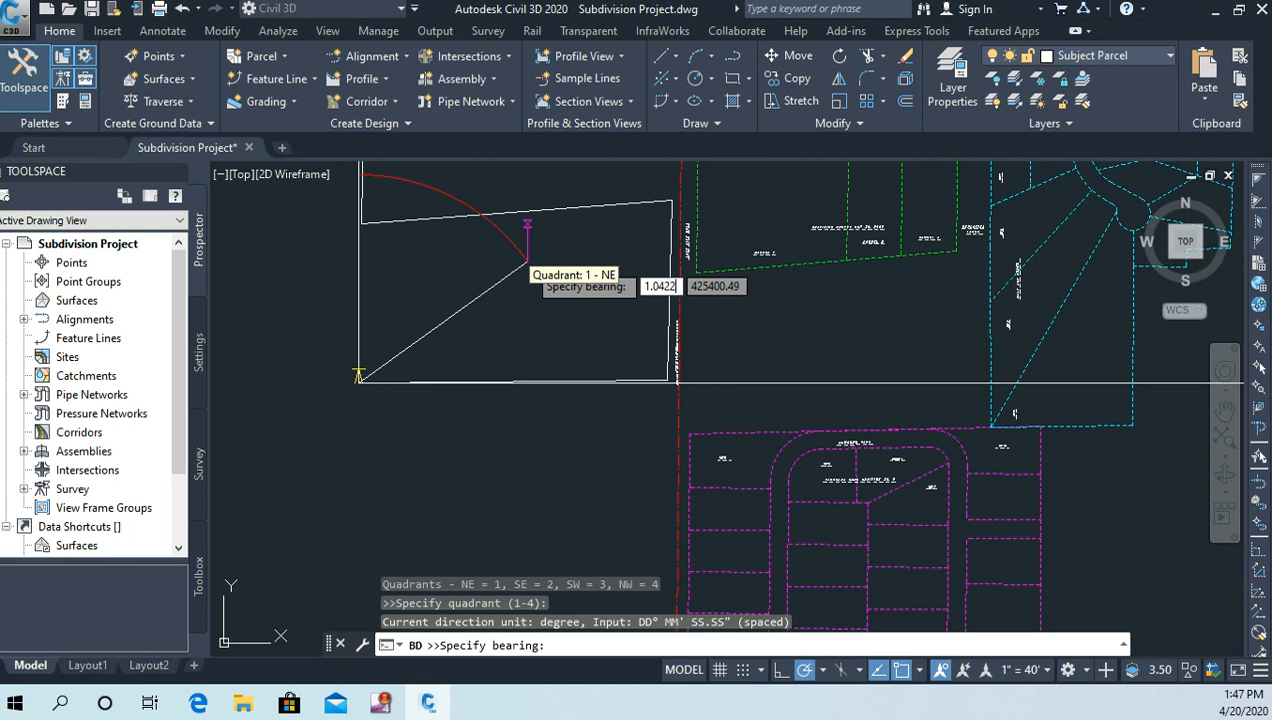
{"action": "type", "text": "0422"}
{"action": "key", "text": "Return"}
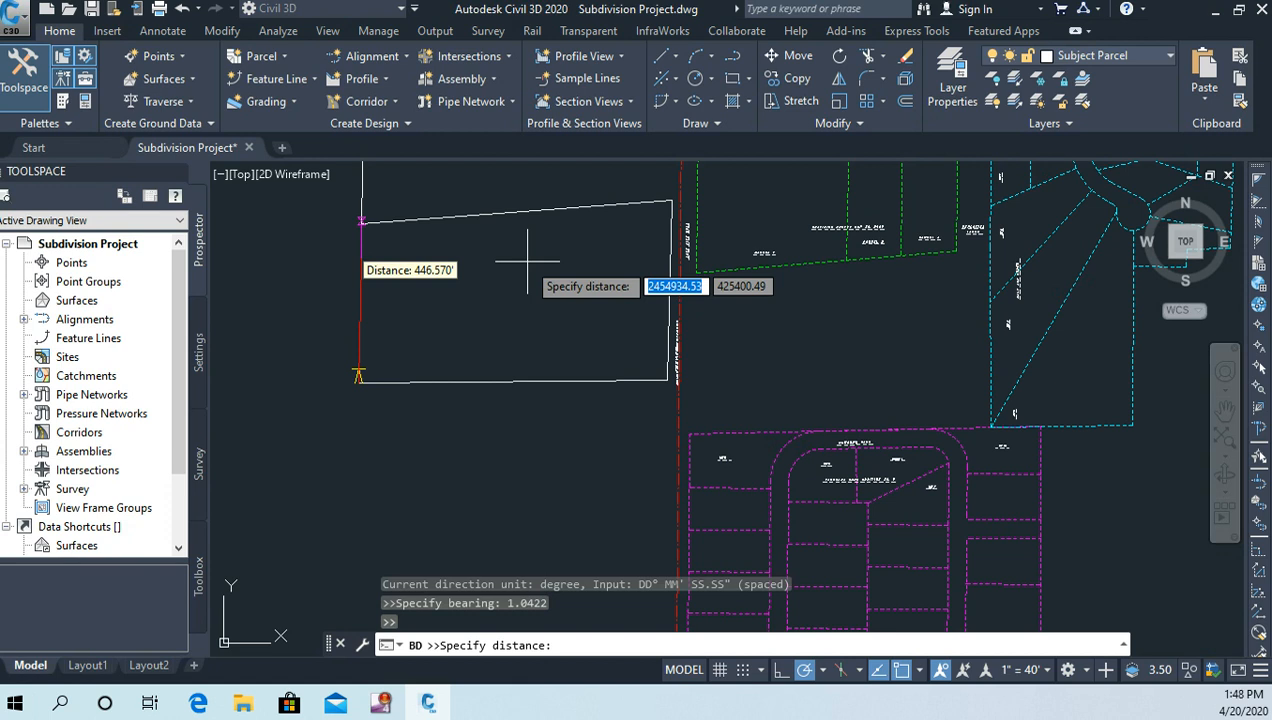
{"action": "type", "text": "571.60"}
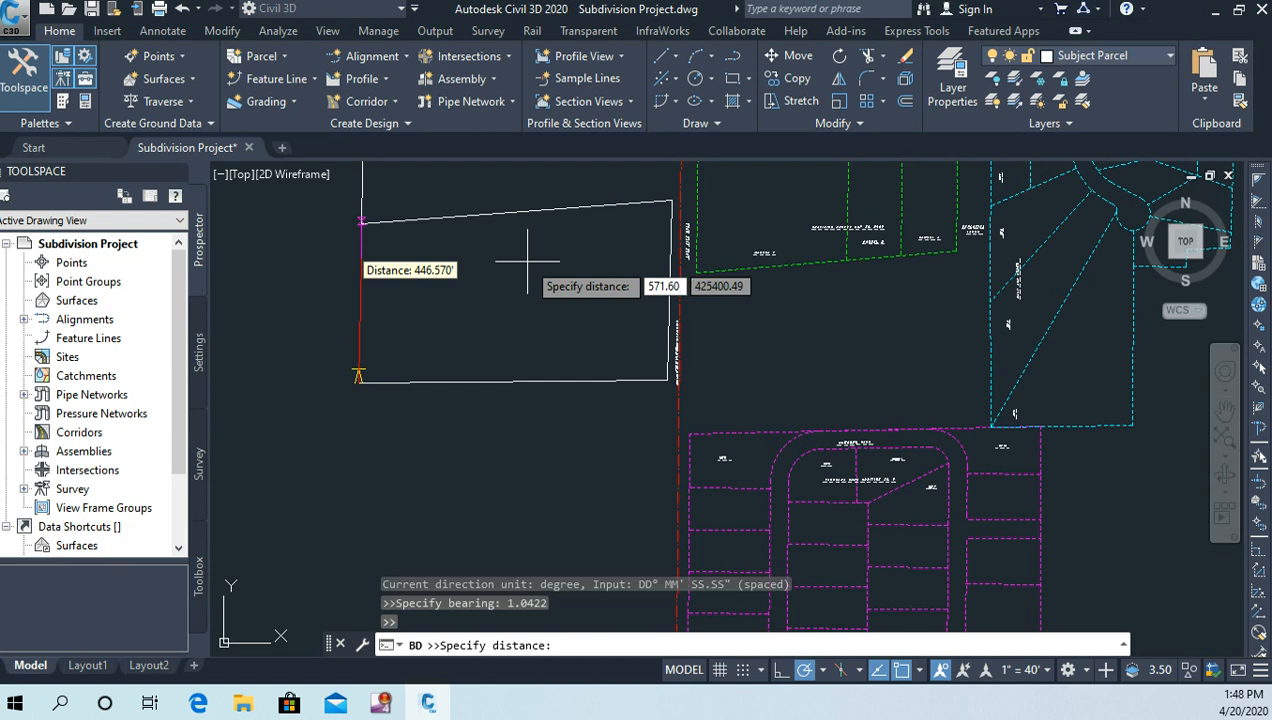
{"action": "key", "text": "Return"}
{"action": "key", "text": "Escape"}
{"action": "key", "text": "Escape"}
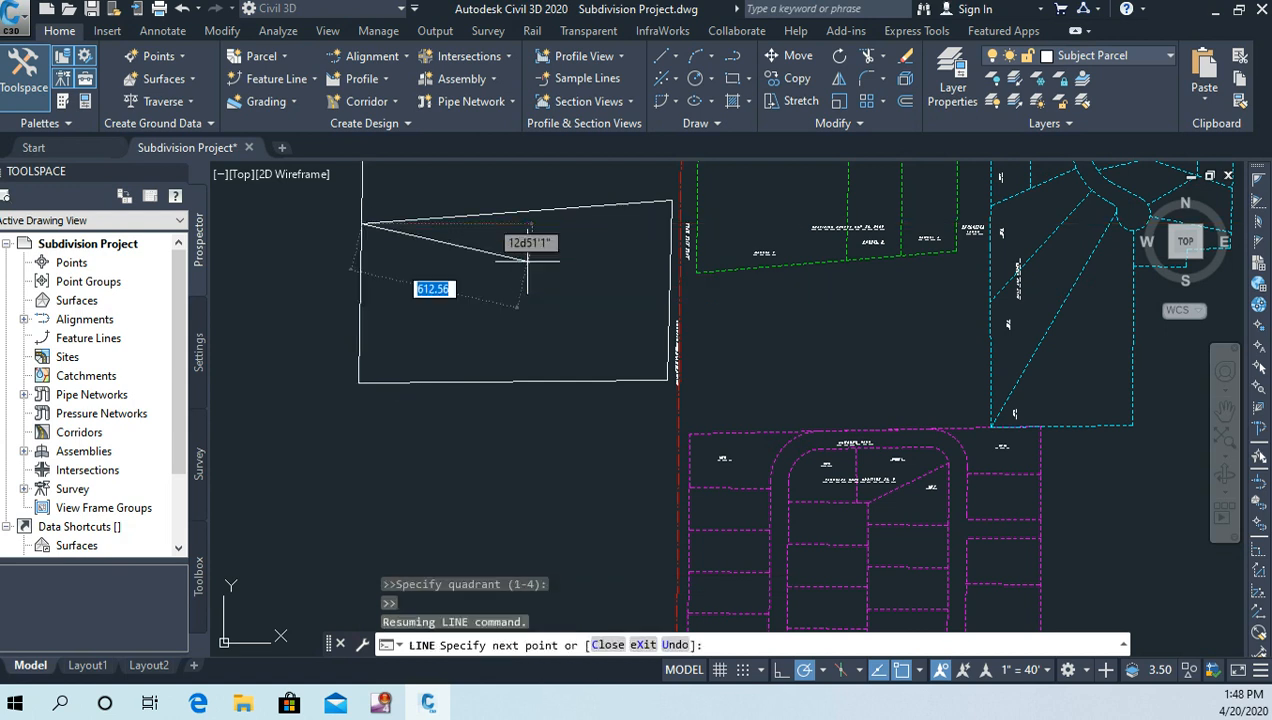
{"action": "key", "text": "Escape"}
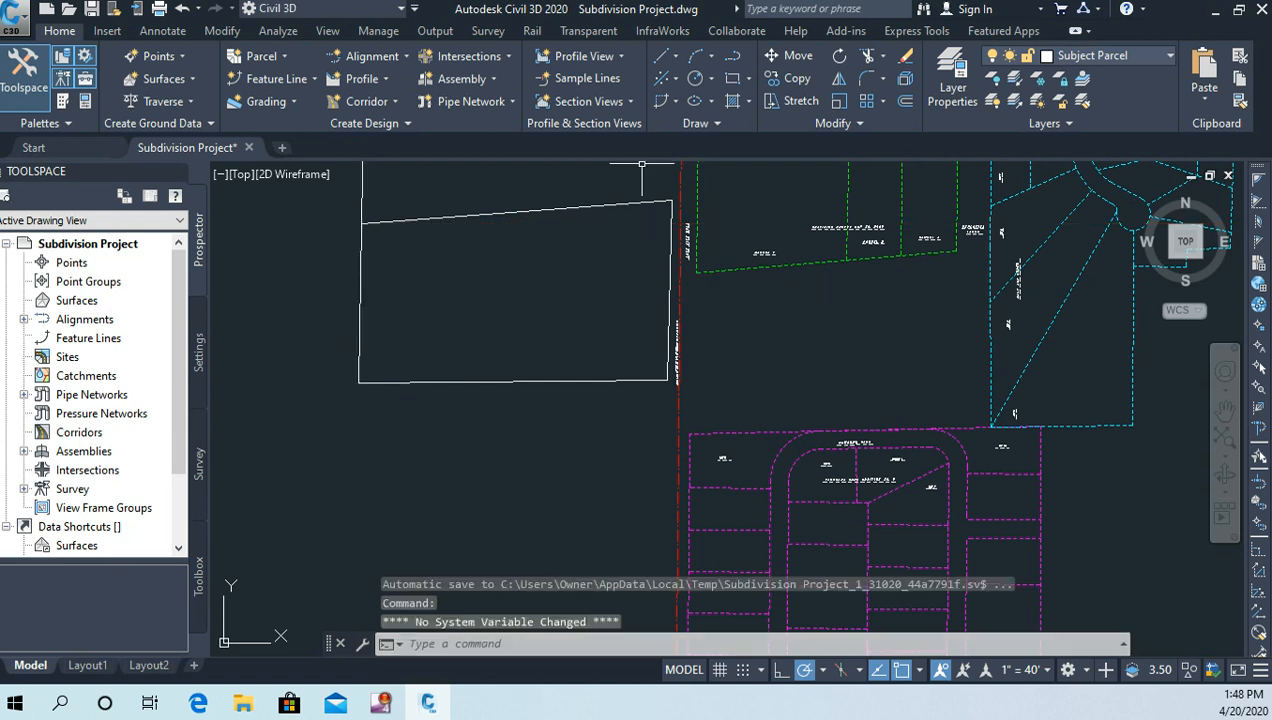
Step: Measure the closure gap at the parcel's northwest corner, from the closing line's upper endpoint to the corner endpoint
{"action": "middle_click_drag", "start_coordinate": [577, 207], "coordinate": [500, 301]}
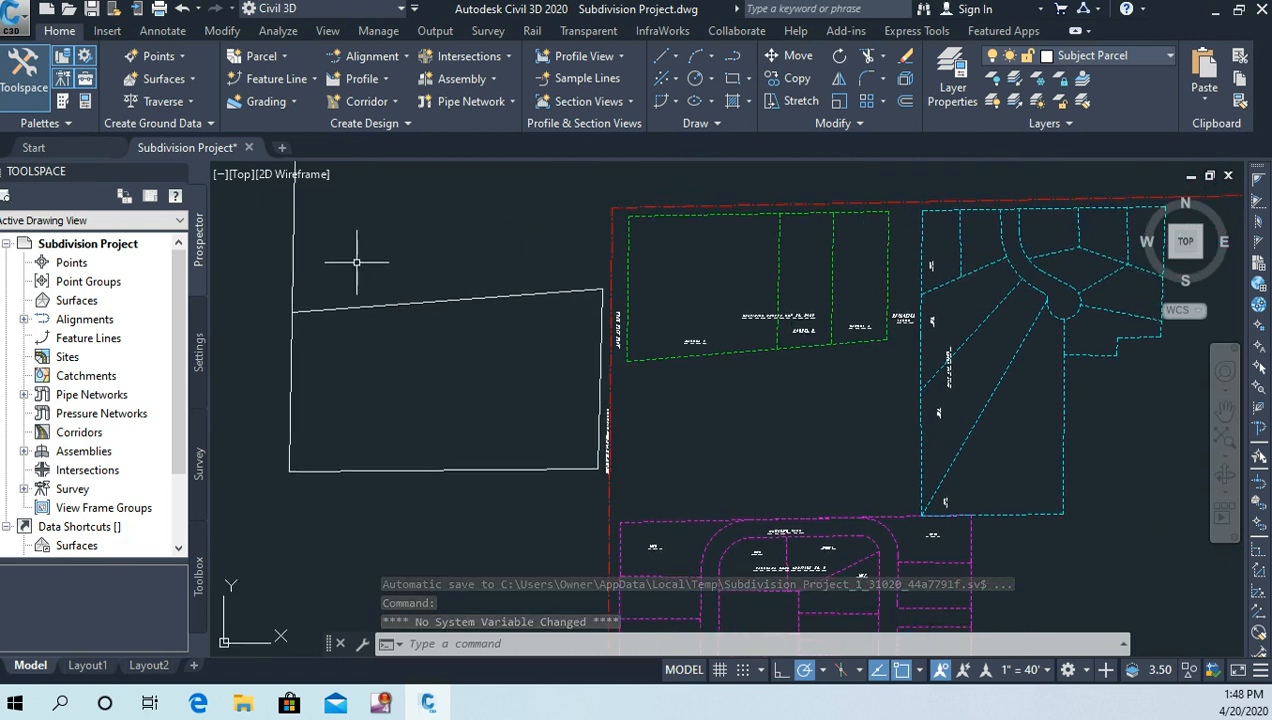
{"action": "scroll", "coordinate": [288, 302], "scroll_direction": "up", "scroll_amount": 4}
{"action": "scroll", "coordinate": [318, 278], "scroll_direction": "up", "scroll_amount": 1}
{"action": "mouse_move", "coordinate": [322, 275]}
{"action": "middle_mouse_down"}
{"action": "mouse_move", "coordinate": [335, 270]}
{"action": "mouse_move", "coordinate": [318, 262]}
{"action": "mouse_move", "coordinate": [446, 364]}
{"action": "mouse_move", "coordinate": [531, 386]}
{"action": "middle_mouse_up"}
{"action": "scroll", "coordinate": [437, 361], "scroll_direction": "up", "scroll_amount": 5}
{"action": "scroll", "coordinate": [365, 331], "scroll_direction": "up", "scroll_amount": 4}
{"action": "scroll", "coordinate": [287, 329], "scroll_direction": "up", "scroll_amount": 4}
{"action": "scroll", "coordinate": [477, 400], "scroll_direction": "up", "scroll_amount": 5}
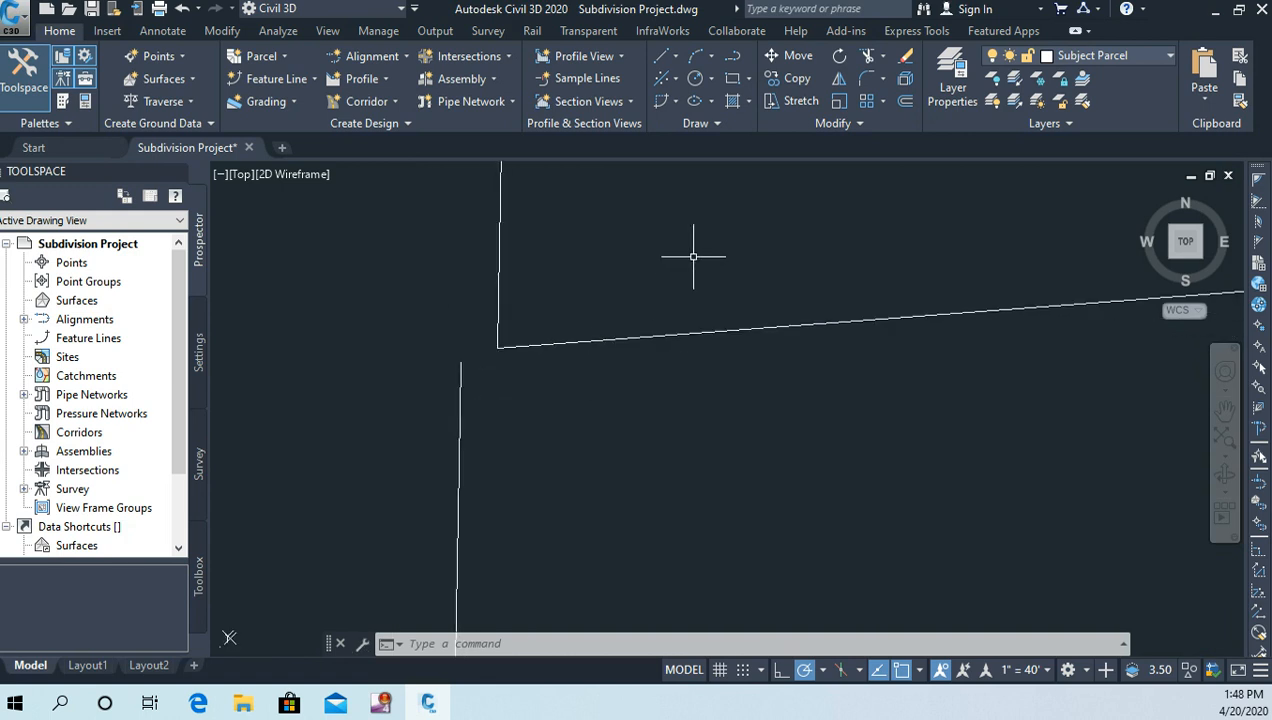
{"action": "type", "text": "i"}
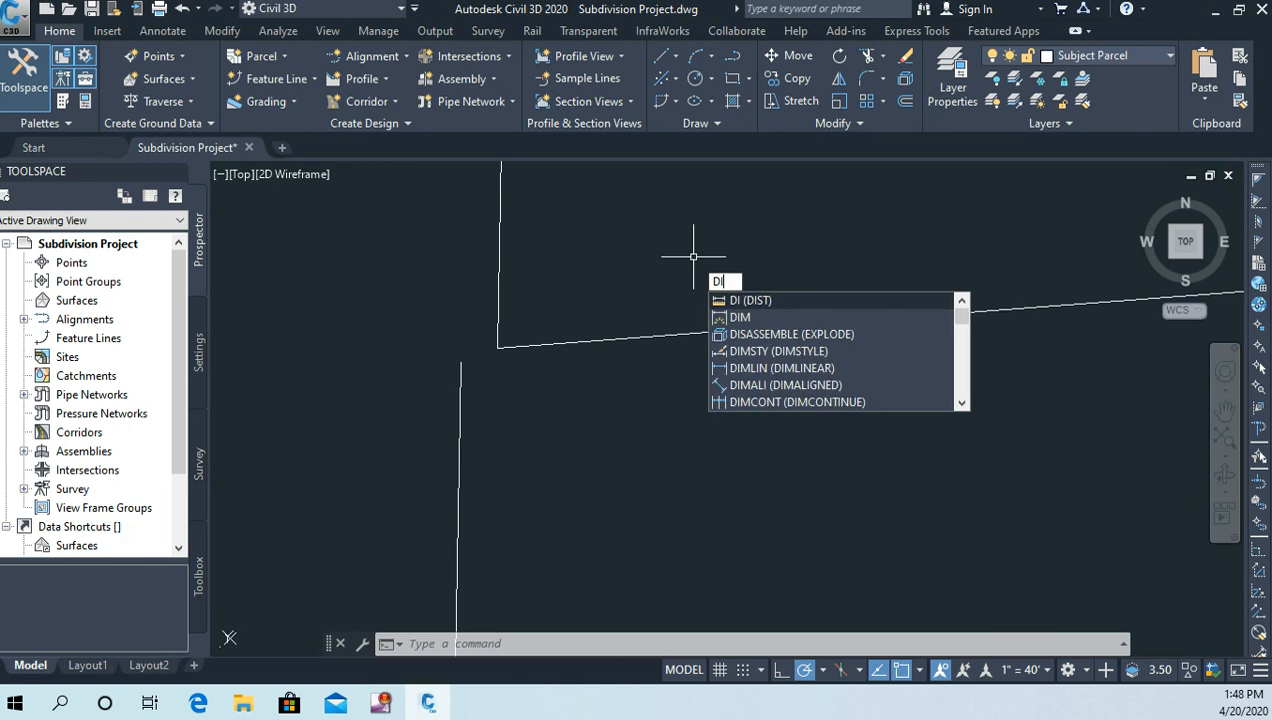
{"action": "key", "text": "Return"}
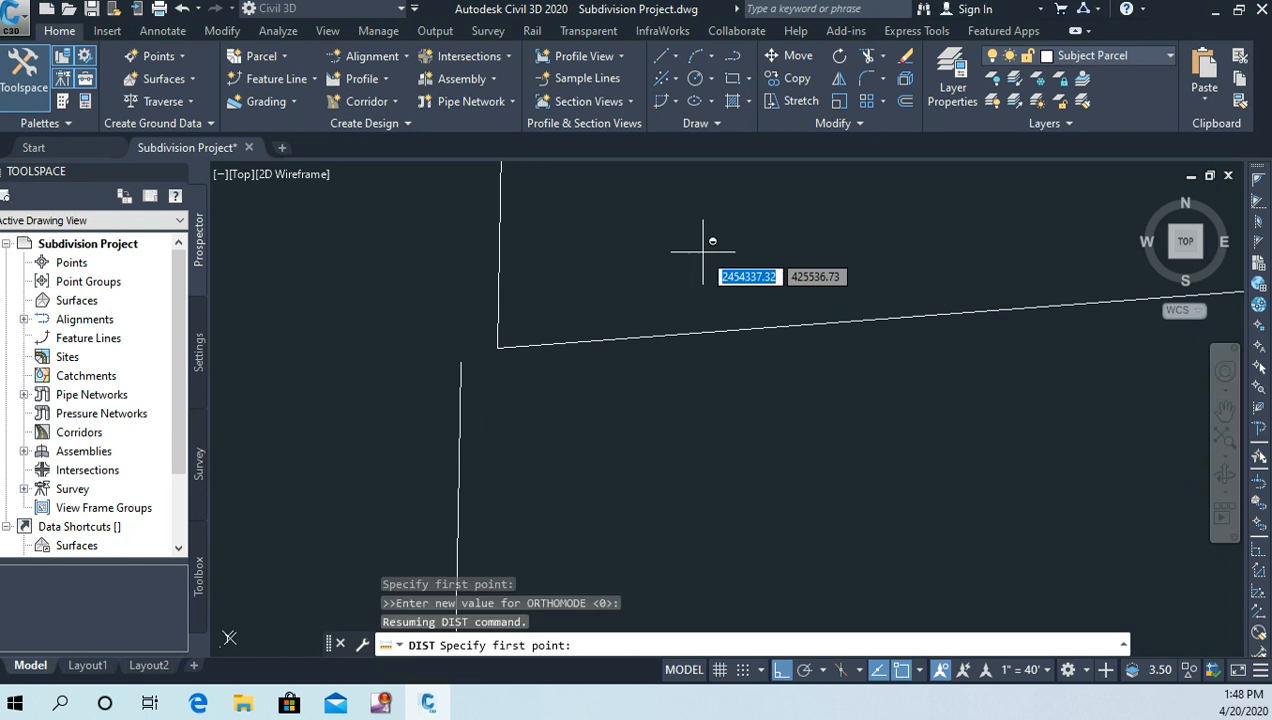
{"action": "right_click", "coordinate": [700, 240], "text": "shift"}
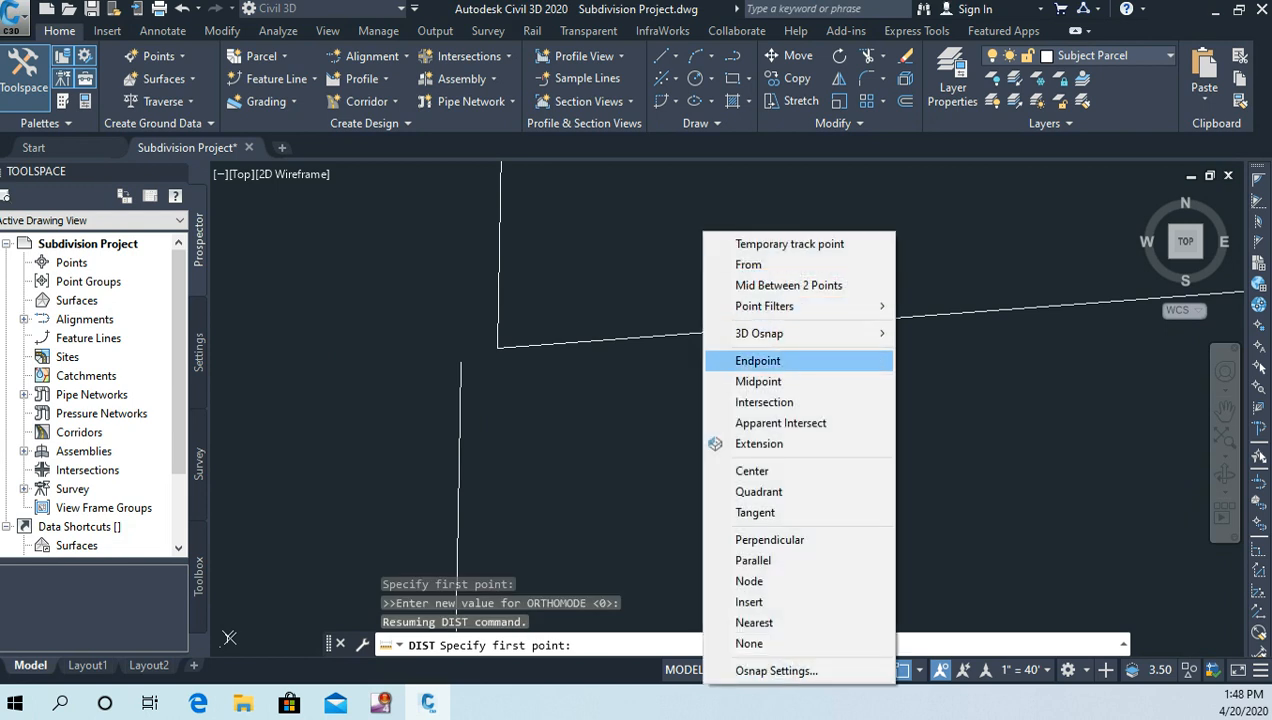
{"action": "left_click", "coordinate": [758, 360]}
{"action": "left_click", "coordinate": [487, 340]}
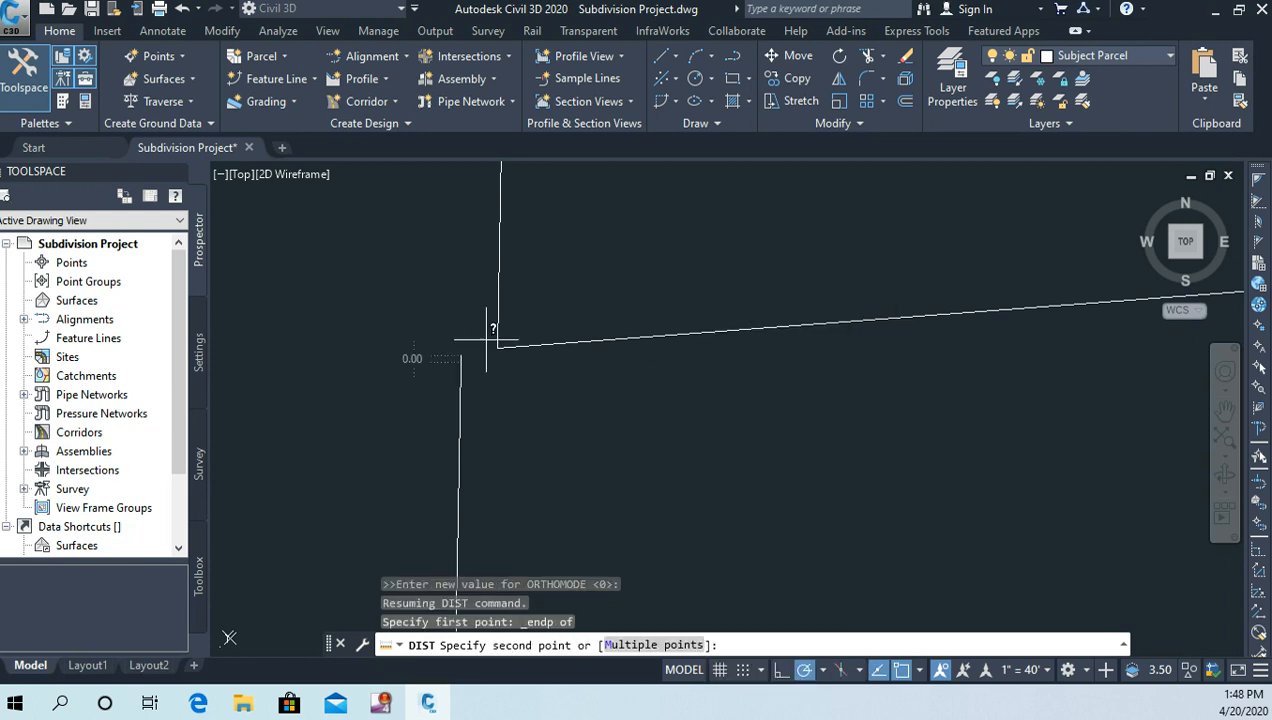
{"action": "key", "text": "shift"}
{"action": "right_click", "coordinate": [671, 274], "text": "shift"}
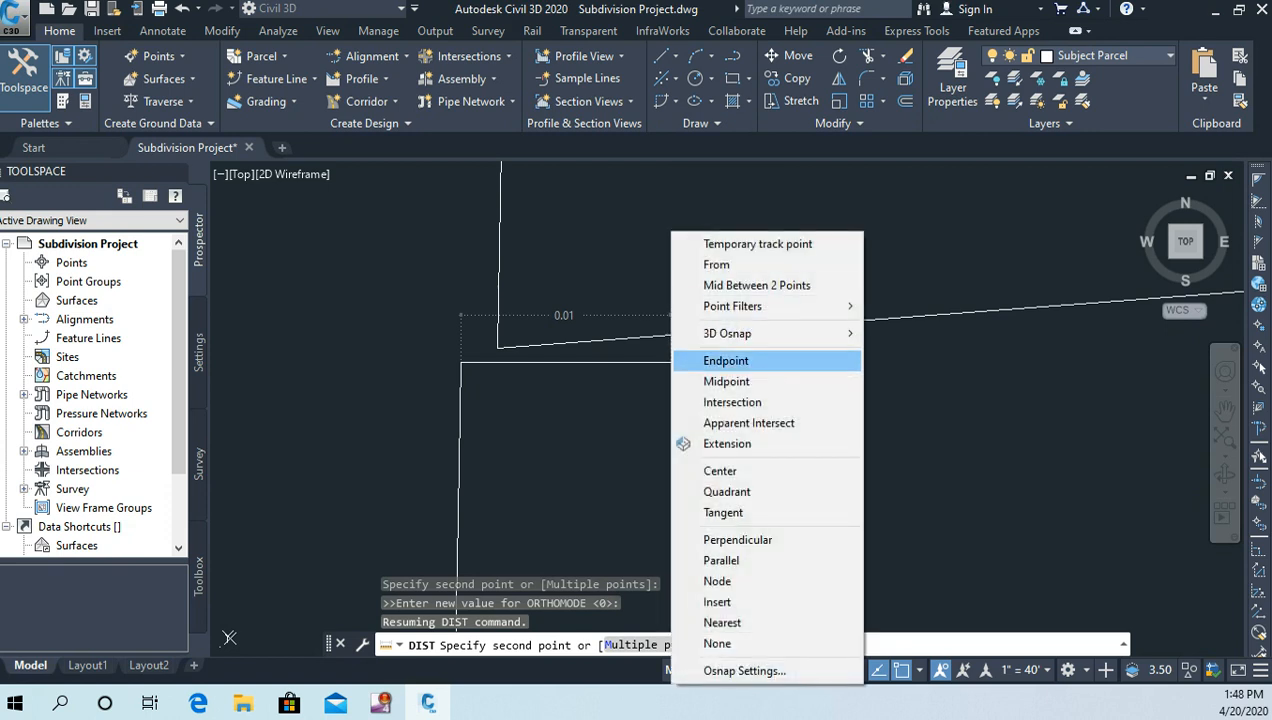
{"action": "left_click", "coordinate": [740, 360]}
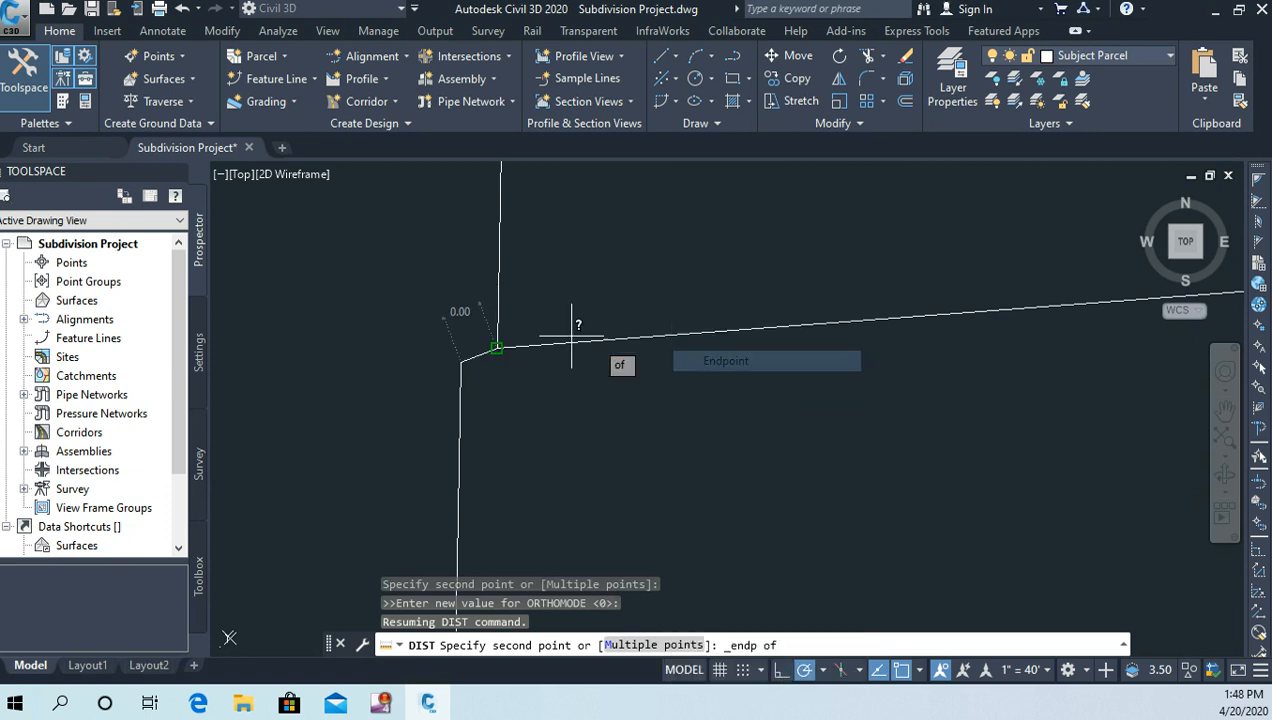
{"action": "left_click", "coordinate": [497, 346]}
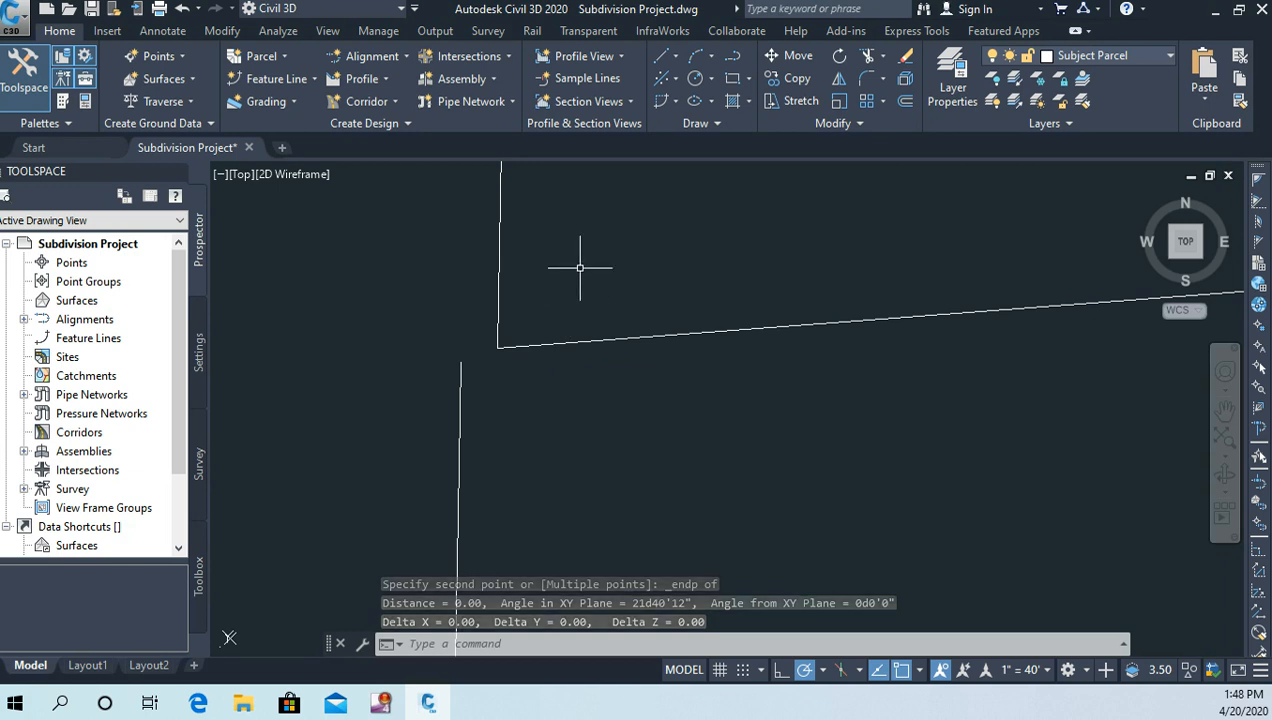
Step: Configure the drawing units to Surveyor's Units for angles and a length precision of 0.0000
{"action": "type", "text": "y"}
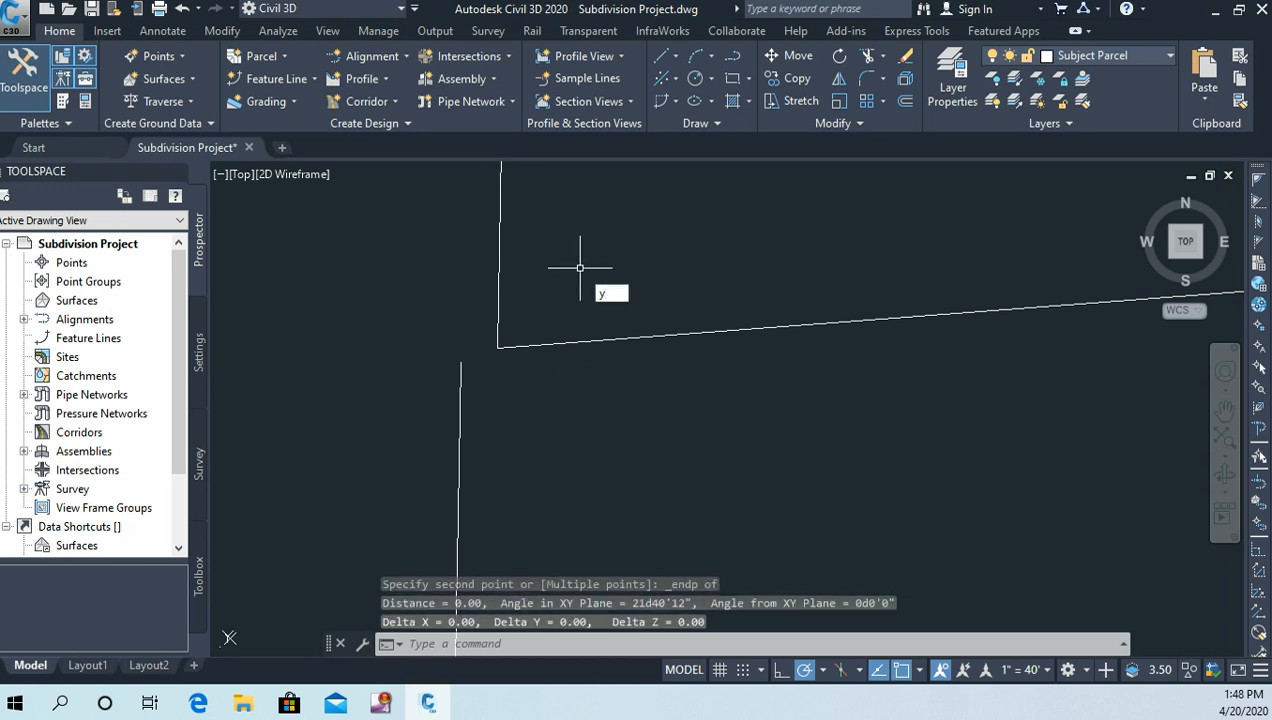
{"action": "type", "text": "nits"}
{"action": "key", "text": "Return"}
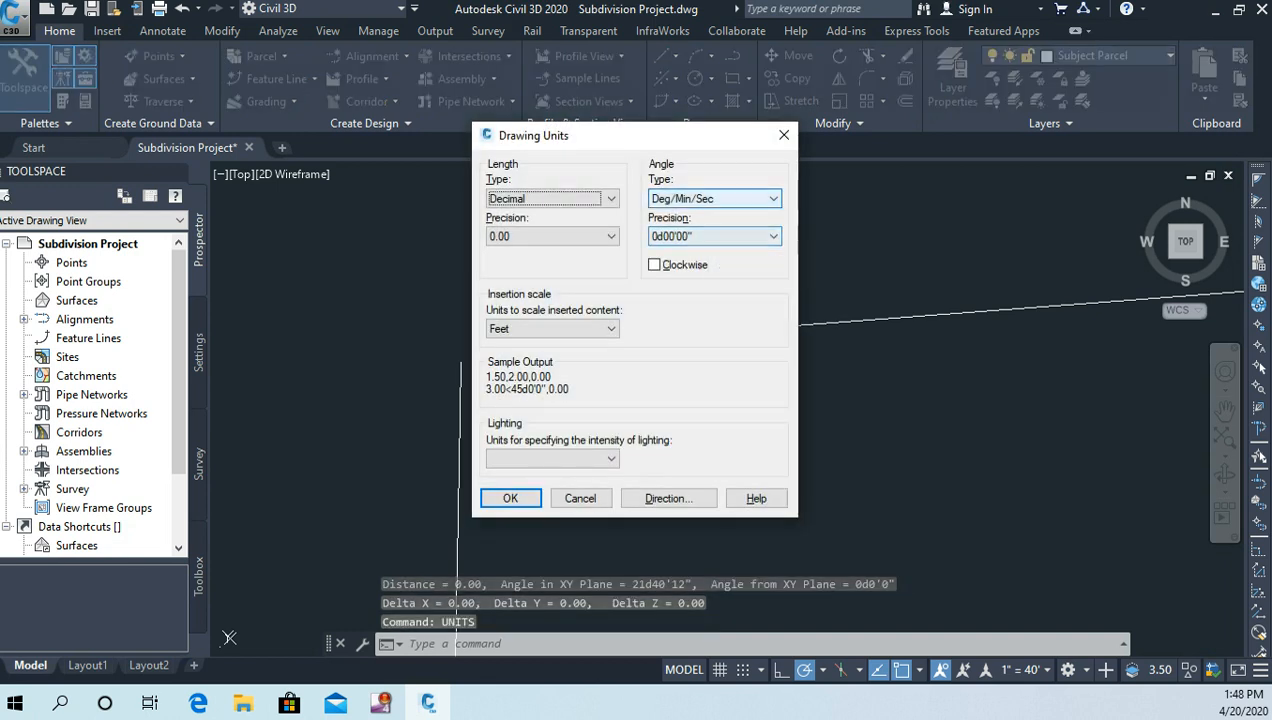
{"action": "left_click", "coordinate": [716, 199]}
{"action": "left_click", "coordinate": [687, 265]}
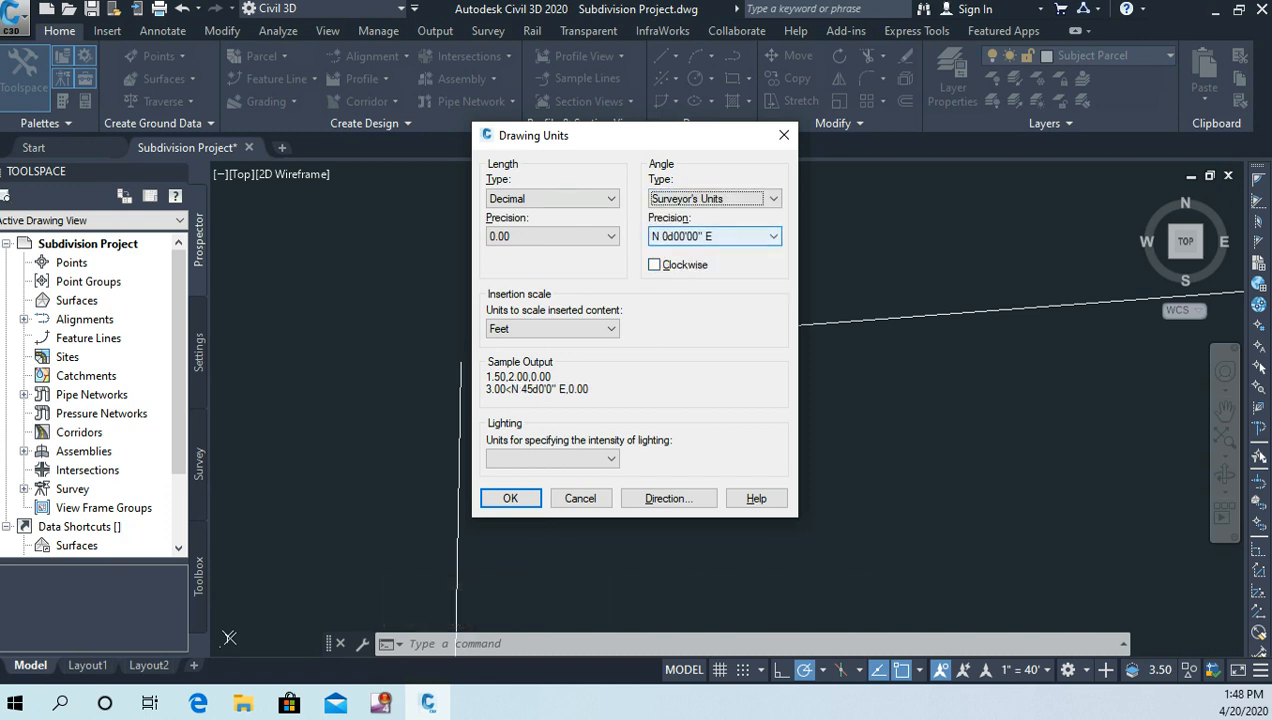
{"action": "left_click", "coordinate": [552, 236]}
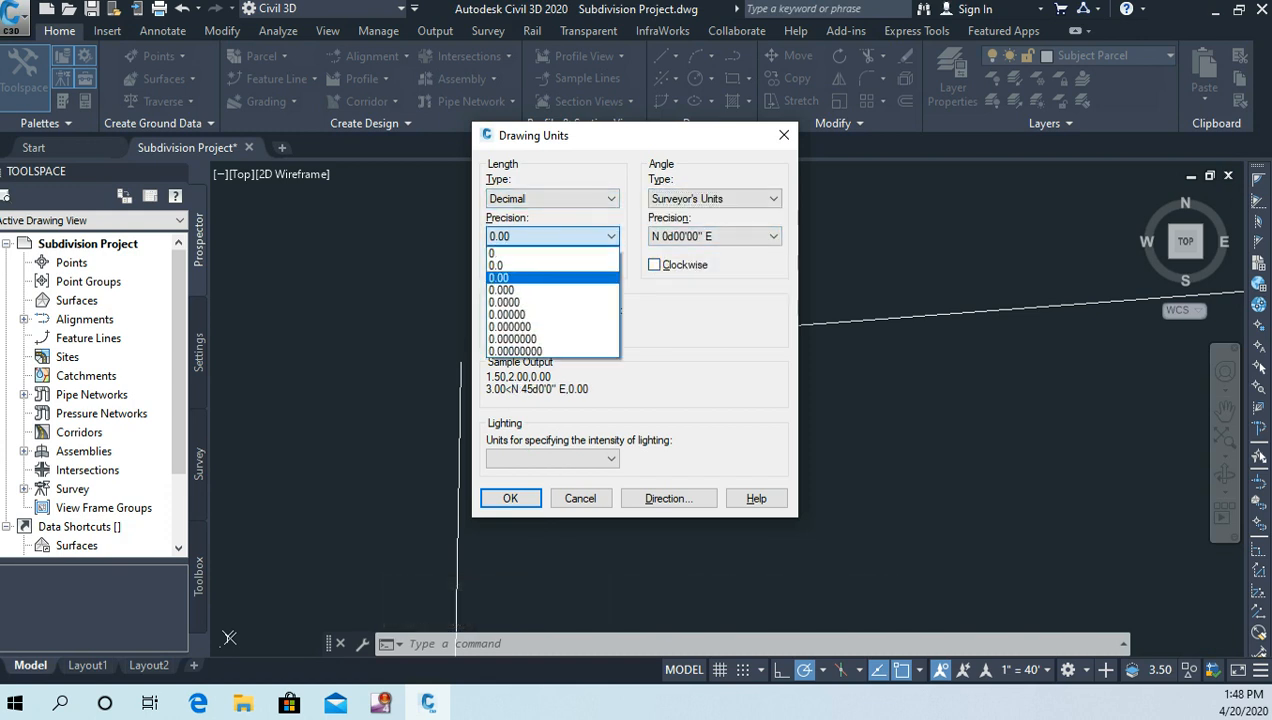
{"action": "left_click", "coordinate": [504, 302]}
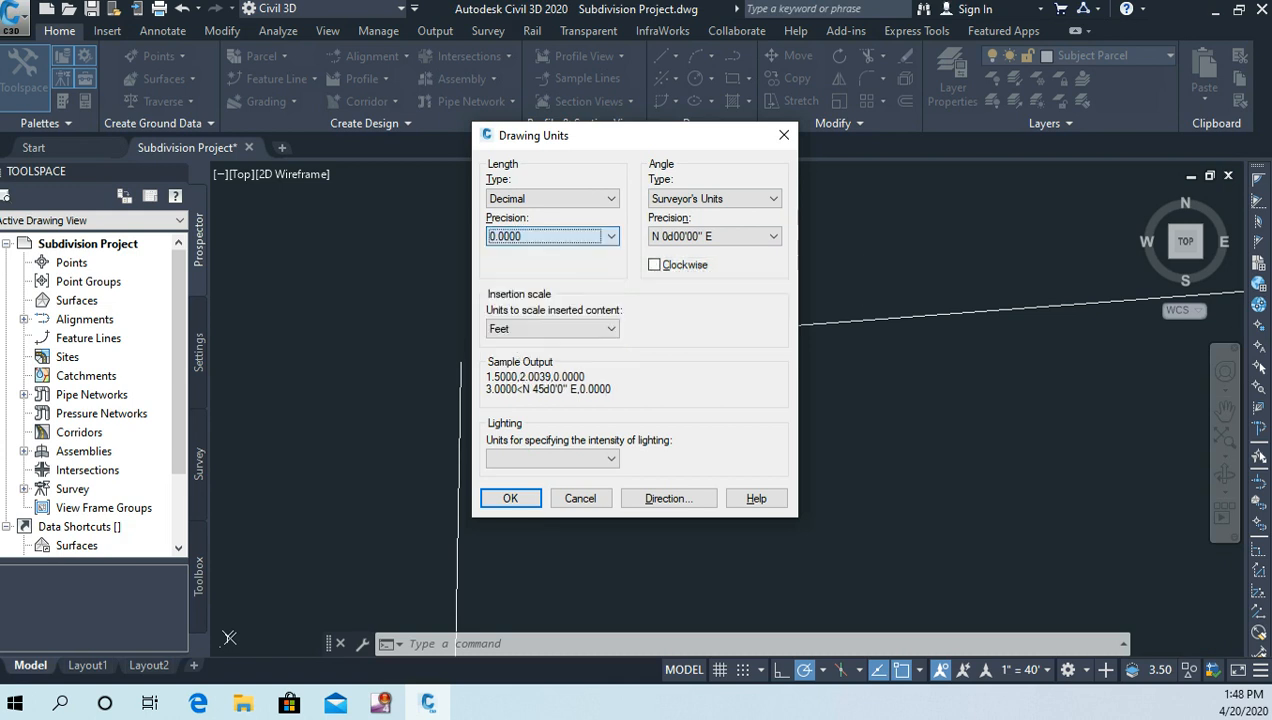
{"action": "left_click", "coordinate": [516, 494]}
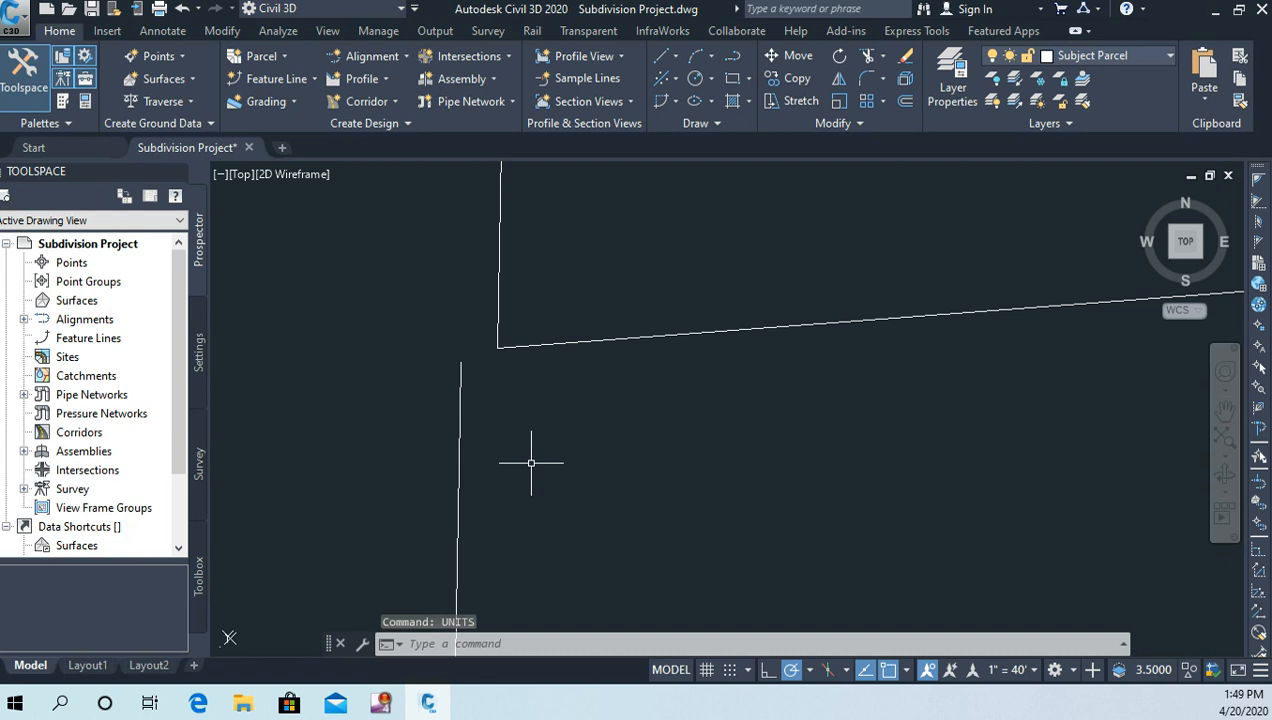
Step: Measure the northwest corner gap again, endpoint to endpoint, using the four-decimal precision
{"action": "type", "text": "DI"}
{"action": "key", "text": "Return"}
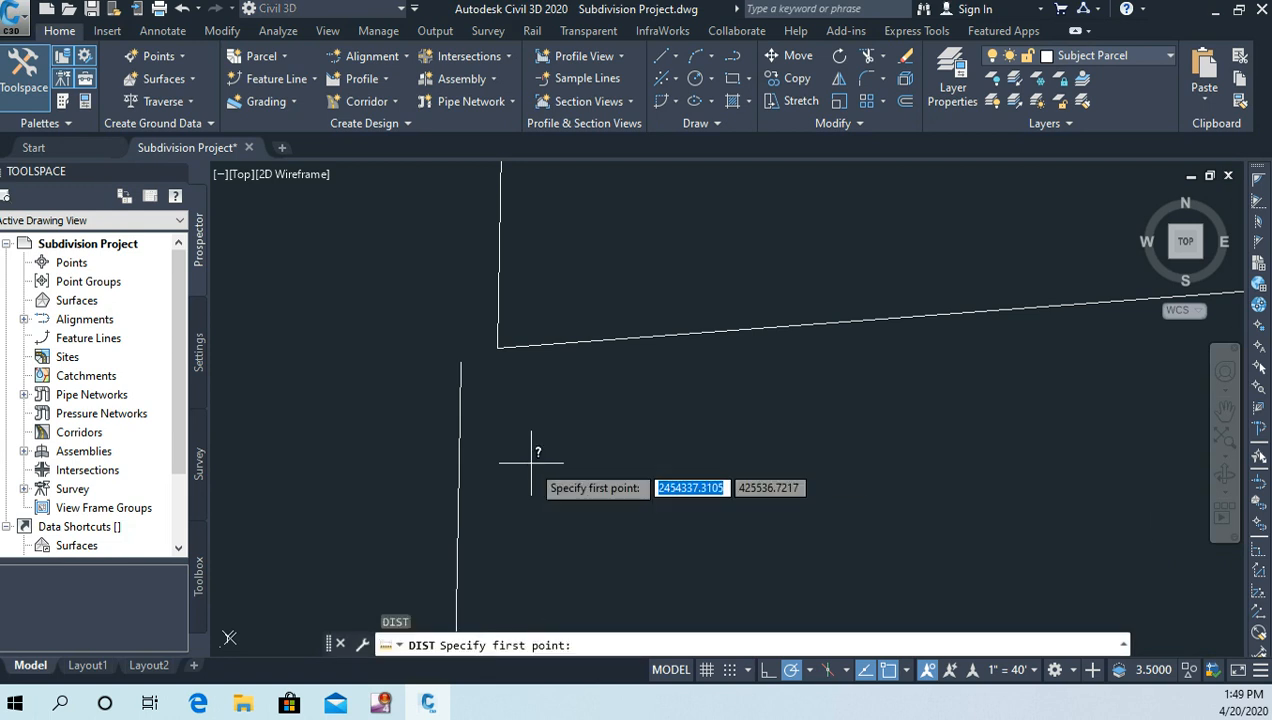
{"action": "right_click", "coordinate": [572, 421], "text": "shift"}
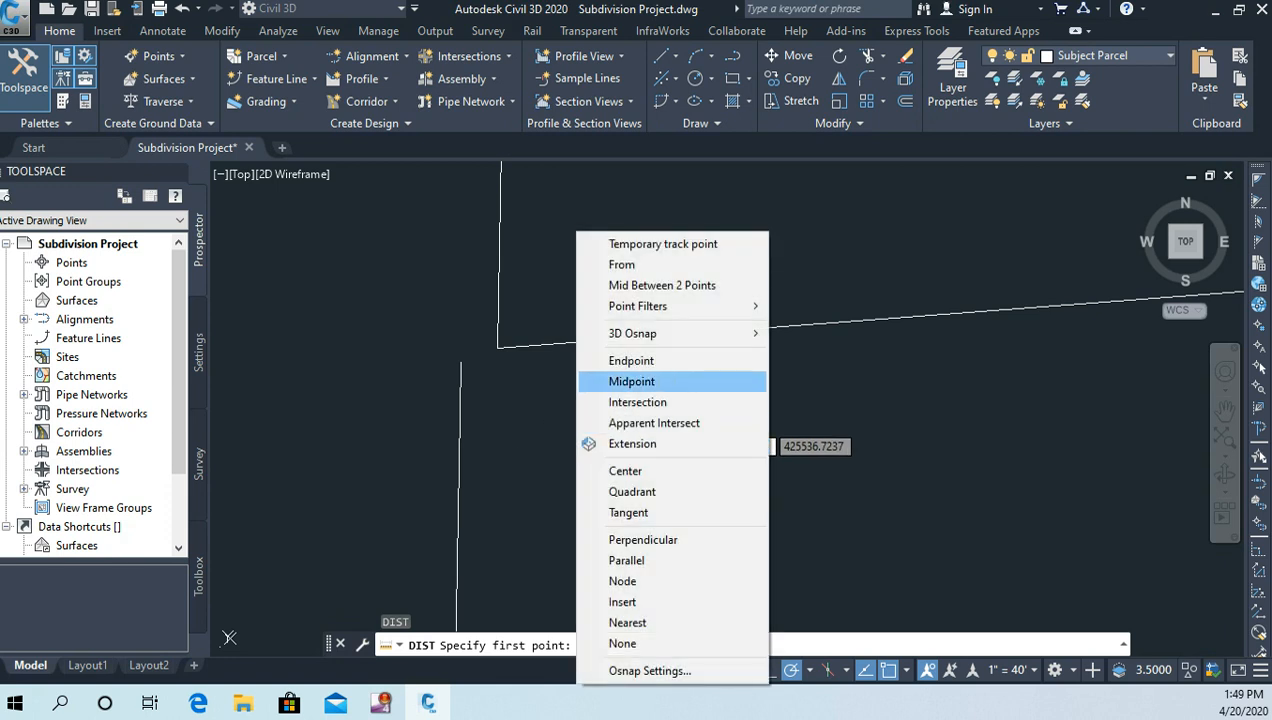
{"action": "left_click", "coordinate": [631, 360]}
{"action": "left_click", "coordinate": [462, 358]}
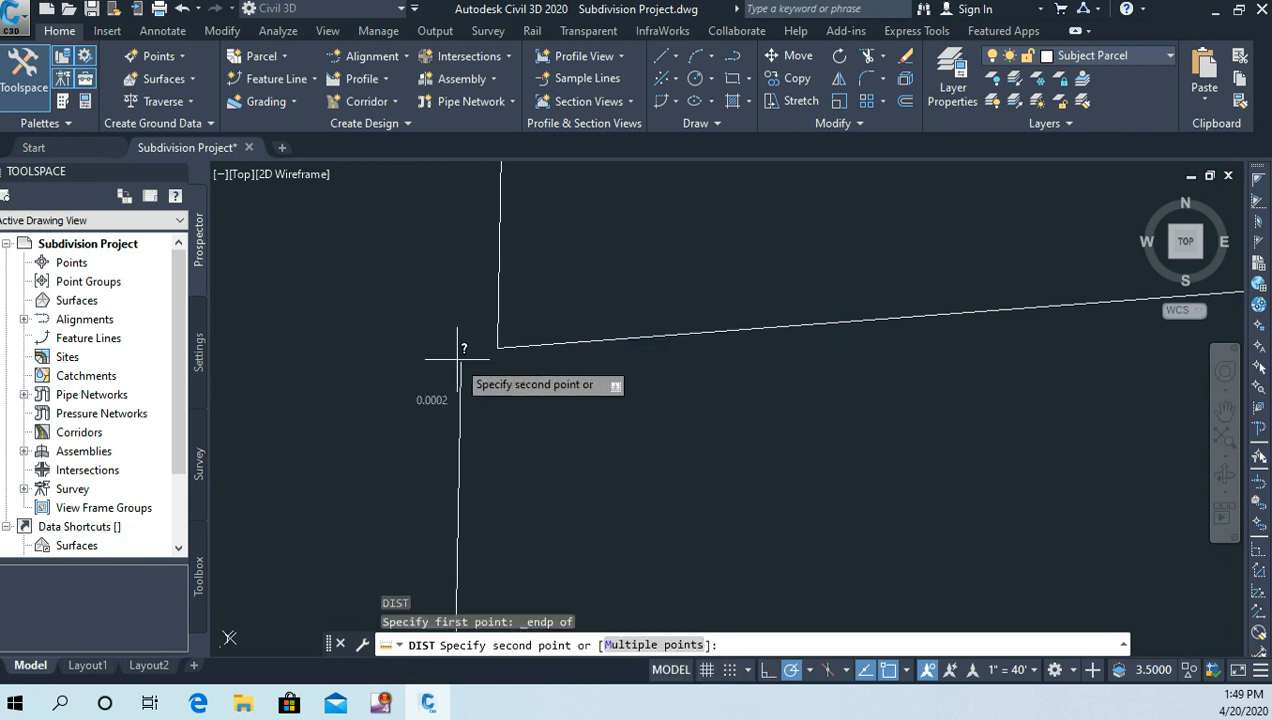
{"action": "right_click", "coordinate": [603, 281], "text": "shift"}
{"action": "left_click", "coordinate": [681, 360]}
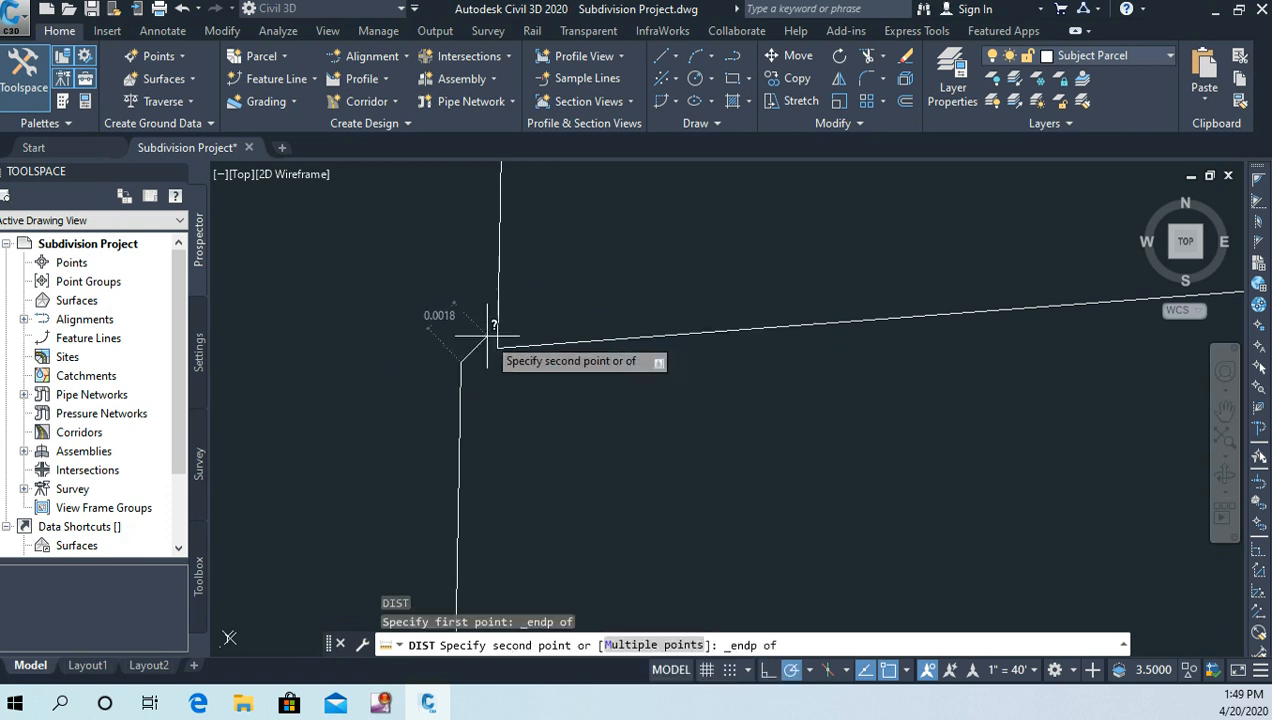
{"action": "left_click", "coordinate": [497, 347]}
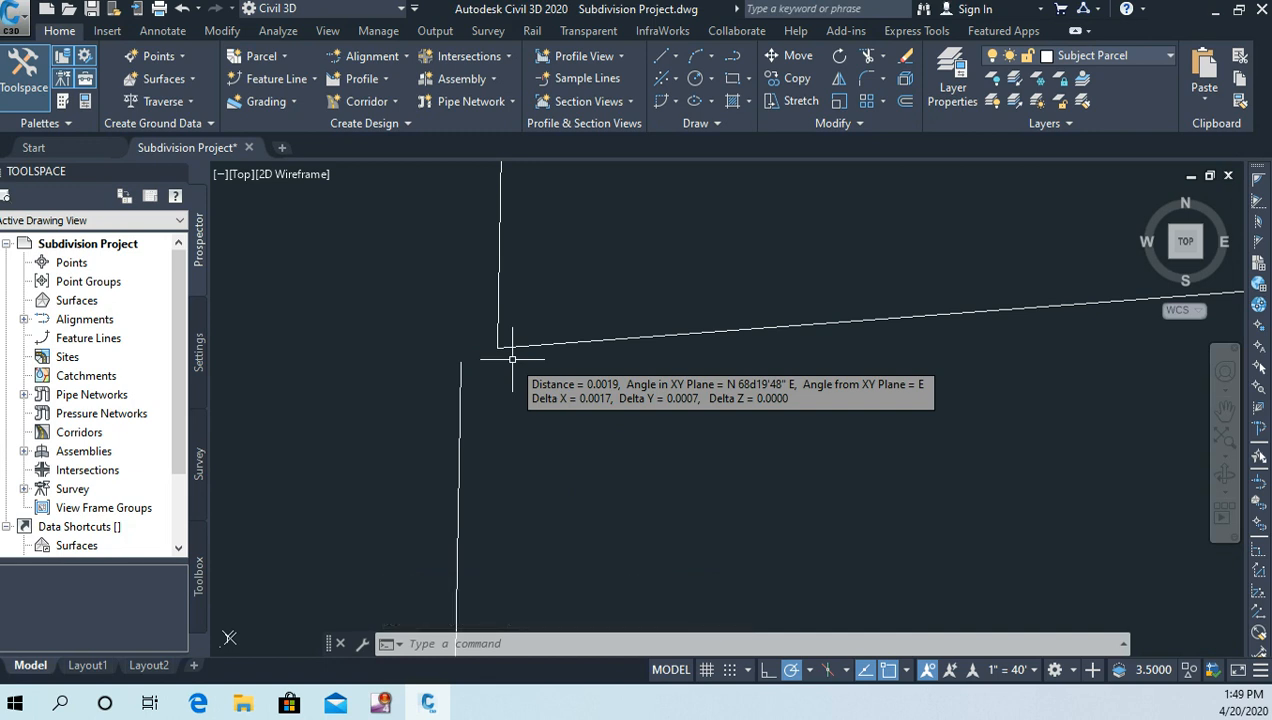
{"action": "key", "text": "Escape"}
{"action": "key", "text": "Escape"}
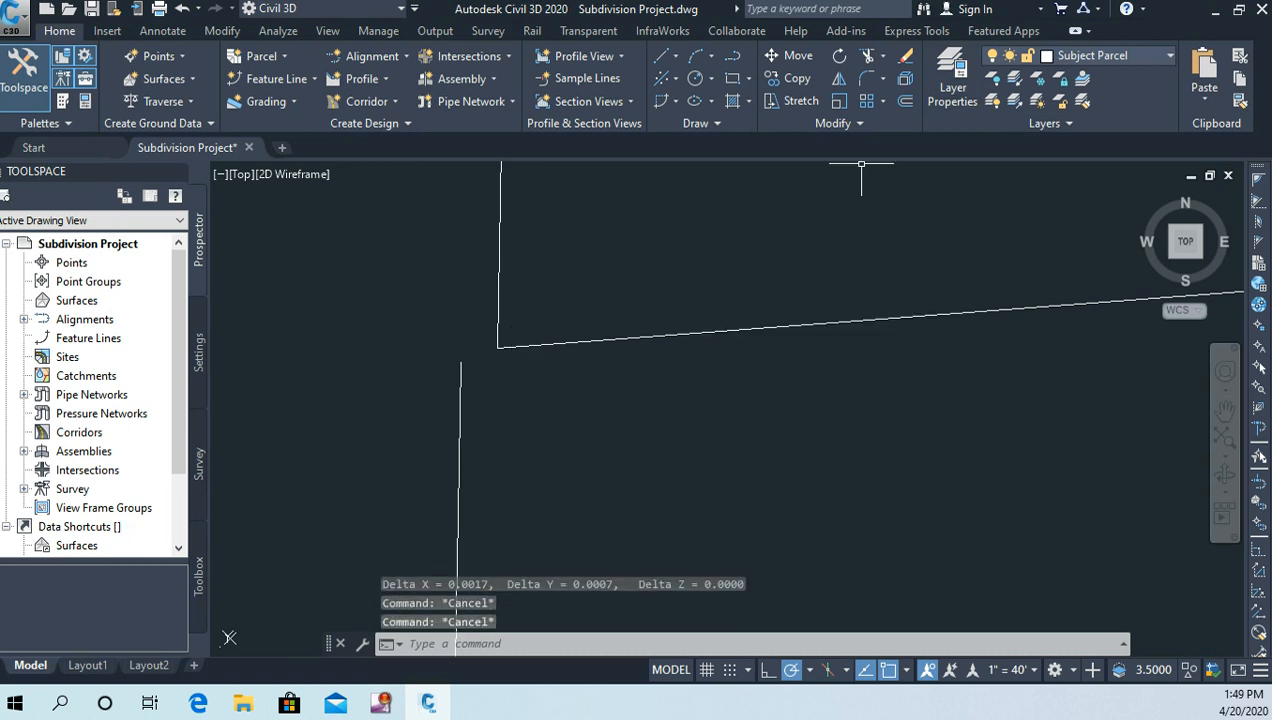
Step: Move the west closing line from its upper endpoint onto the endpoint of the parcel's northwest corner
{"action": "type", "text": "m"}
{"action": "key", "text": "Return"}
{"action": "left_click", "coordinate": [507, 403]}
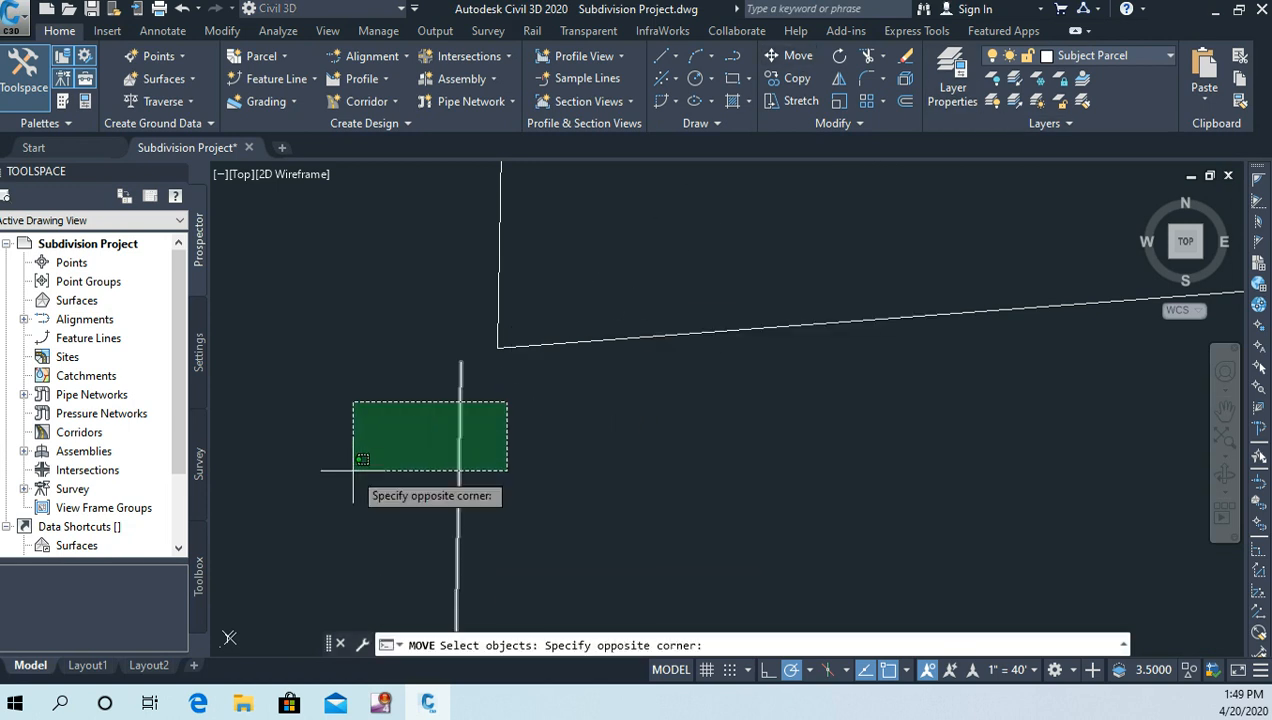
{"action": "left_click", "coordinate": [353, 470]}
{"action": "key", "text": "Return"}
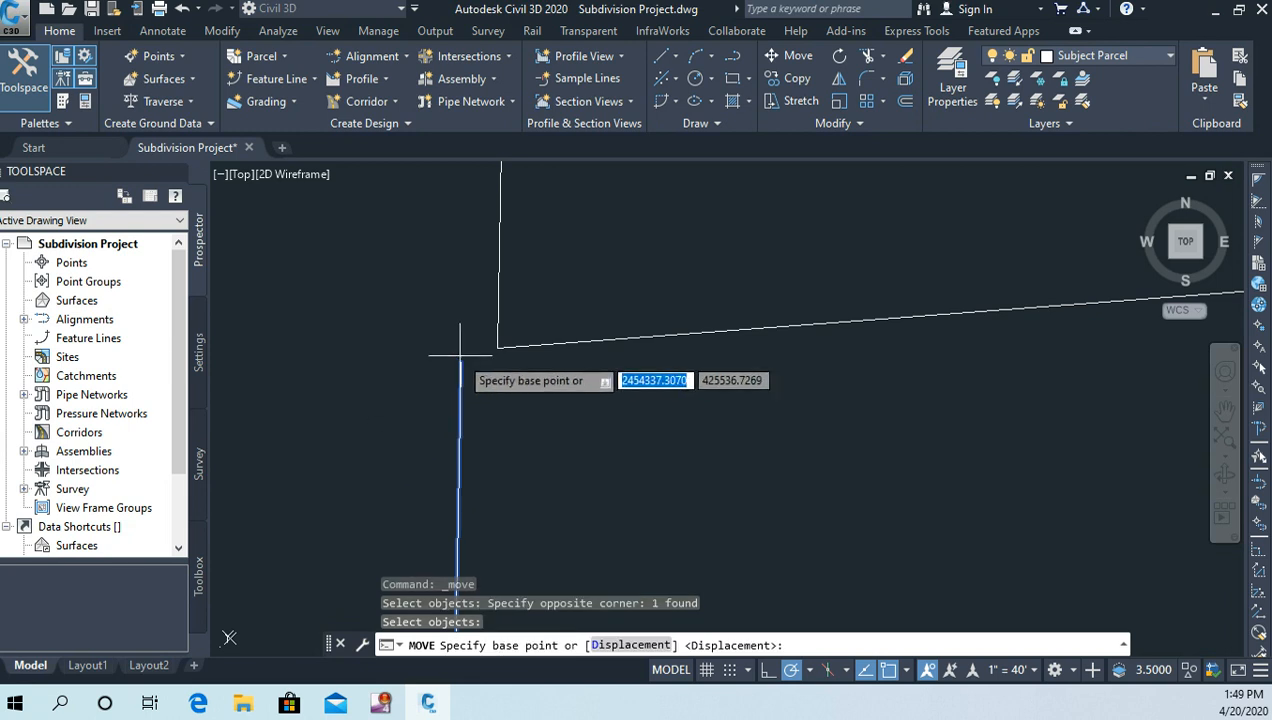
{"action": "right_click", "coordinate": [460, 350], "text": "shift"}
{"action": "left_click", "coordinate": [540, 361]}
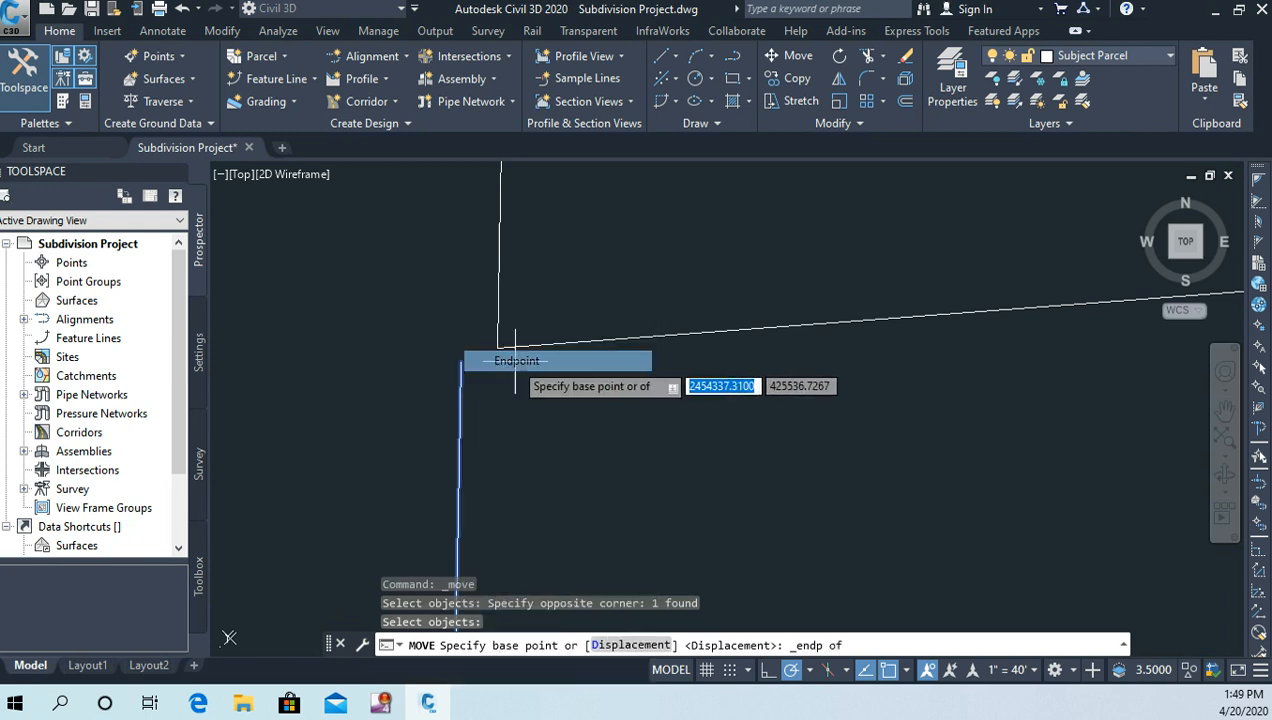
{"action": "left_click", "coordinate": [462, 355]}
{"action": "right_click", "coordinate": [590, 333], "text": "shift"}
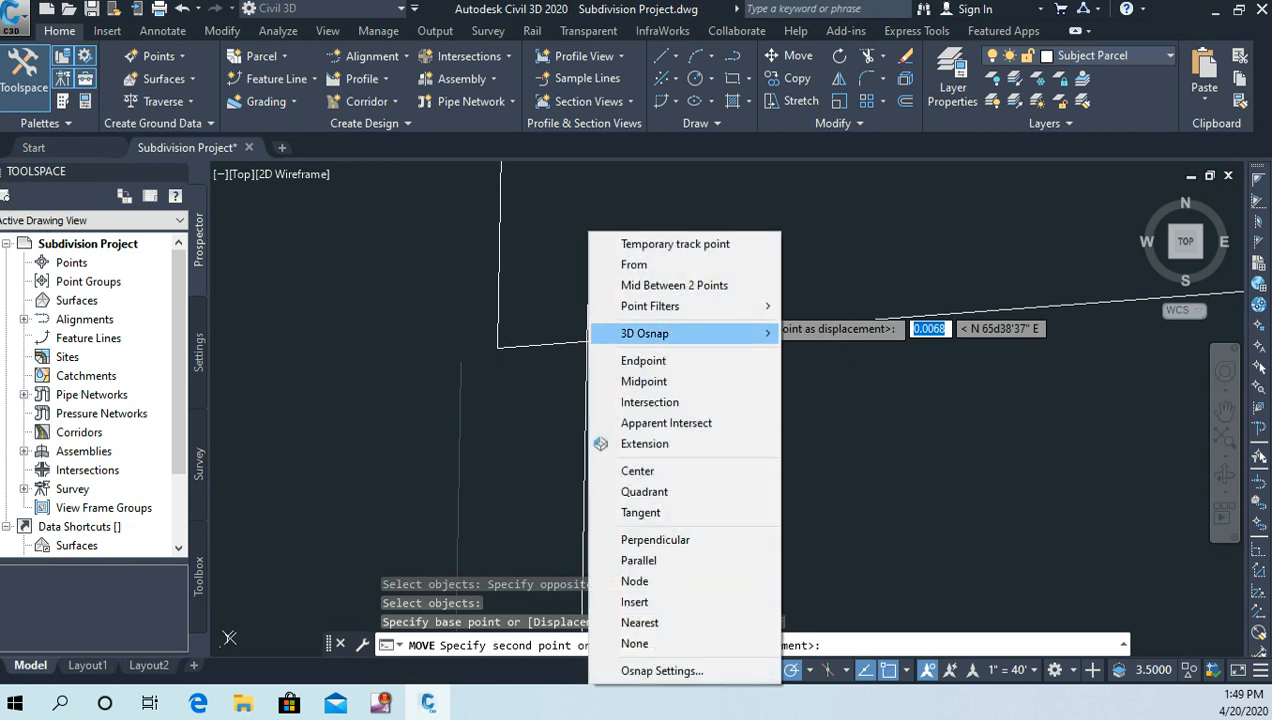
{"action": "left_click", "coordinate": [643, 361]}
{"action": "left_click", "coordinate": [506, 342]}
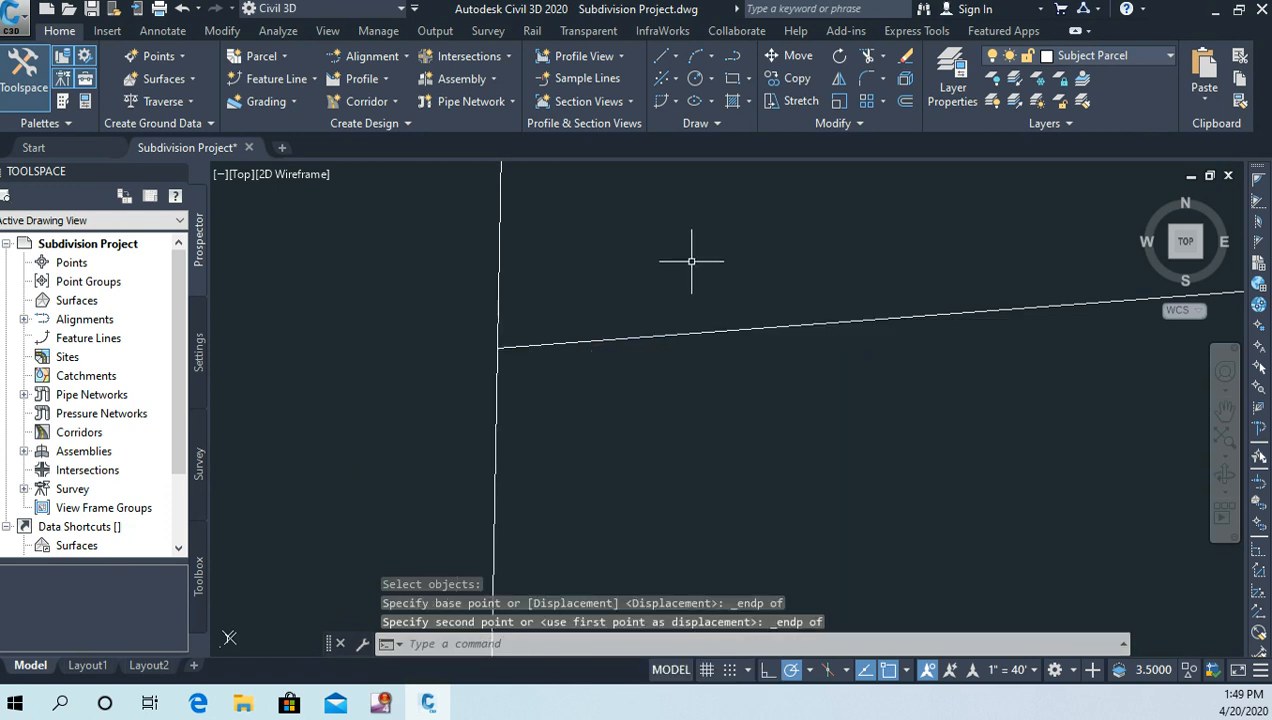
Step: Examine the parcel's southwest corner closely, where the moved west line should meet the south line
{"action": "scroll", "coordinate": [676, 276], "scroll_direction": "down", "scroll_amount": 5}
{"action": "scroll", "coordinate": [703, 438], "scroll_direction": "down", "scroll_amount": 5}
{"action": "scroll", "coordinate": [703, 438], "scroll_direction": "down", "scroll_amount": 4}
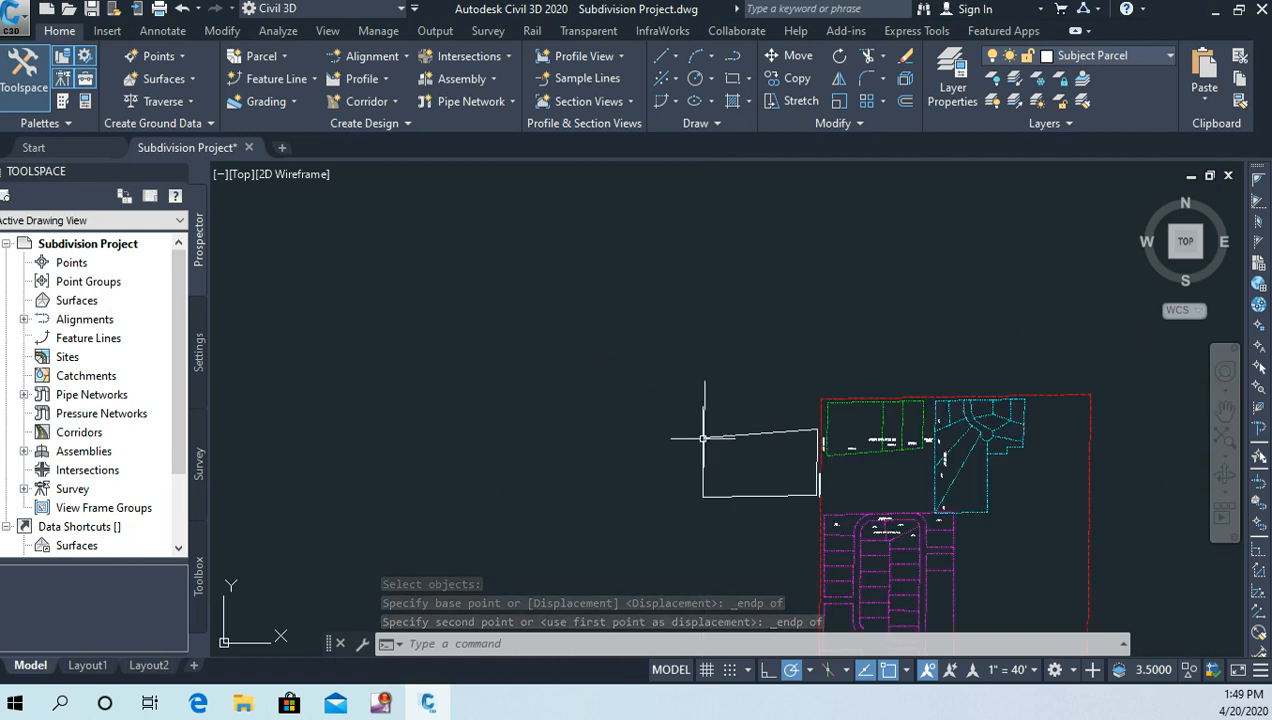
{"action": "mouse_move", "coordinate": [706, 502]}
{"action": "middle_mouse_down"}
{"action": "mouse_move", "coordinate": [560, 425]}
{"action": "mouse_move", "coordinate": [480, 440]}
{"action": "mouse_move", "coordinate": [517, 386]}
{"action": "middle_mouse_up"}
{"action": "scroll", "coordinate": [560, 423], "scroll_direction": "up", "scroll_amount": 8}
{"action": "scroll", "coordinate": [480, 440], "scroll_direction": "up", "scroll_amount": 3}
{"action": "scroll", "coordinate": [480, 449], "scroll_direction": "up", "scroll_amount": 3}
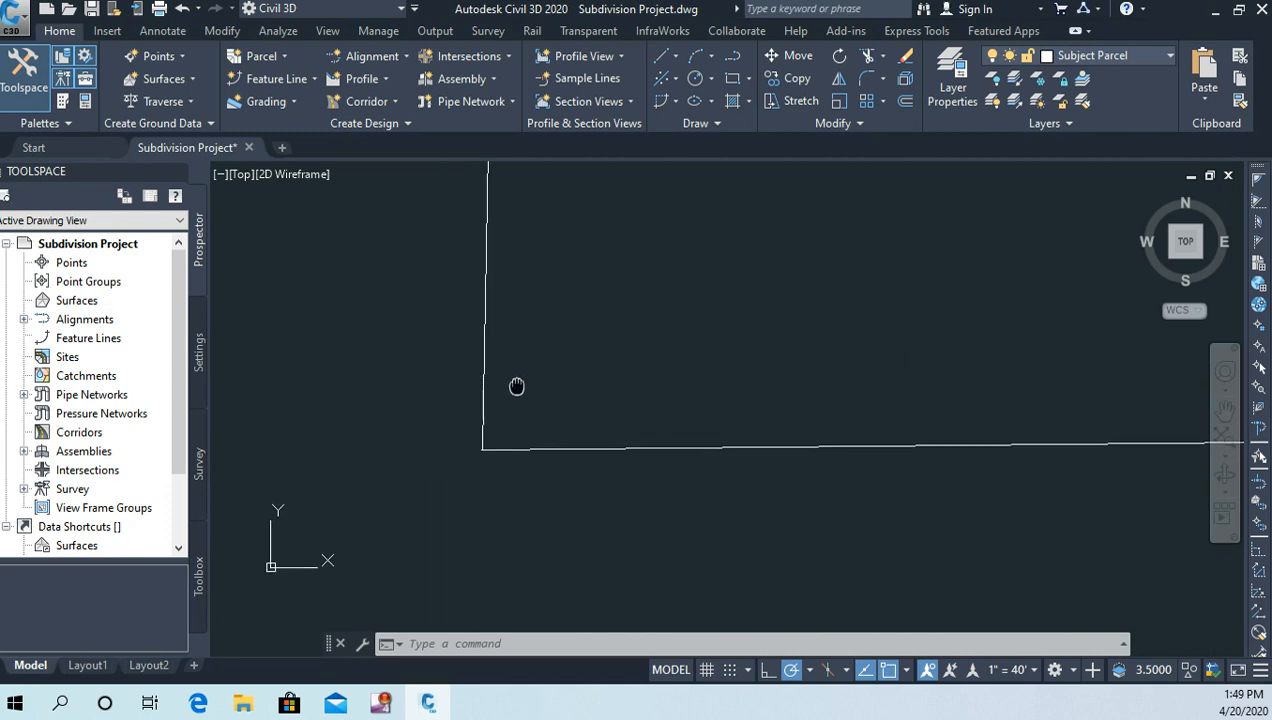
{"action": "scroll", "coordinate": [490, 438], "scroll_direction": "up", "scroll_amount": 3}
{"action": "scroll", "coordinate": [418, 472], "scroll_direction": "up", "scroll_amount": 2}
{"action": "middle_click_drag", "start_coordinate": [433, 466], "coordinate": [471, 285]}
{"action": "scroll", "coordinate": [471, 325], "scroll_direction": "up", "scroll_amount": 5}
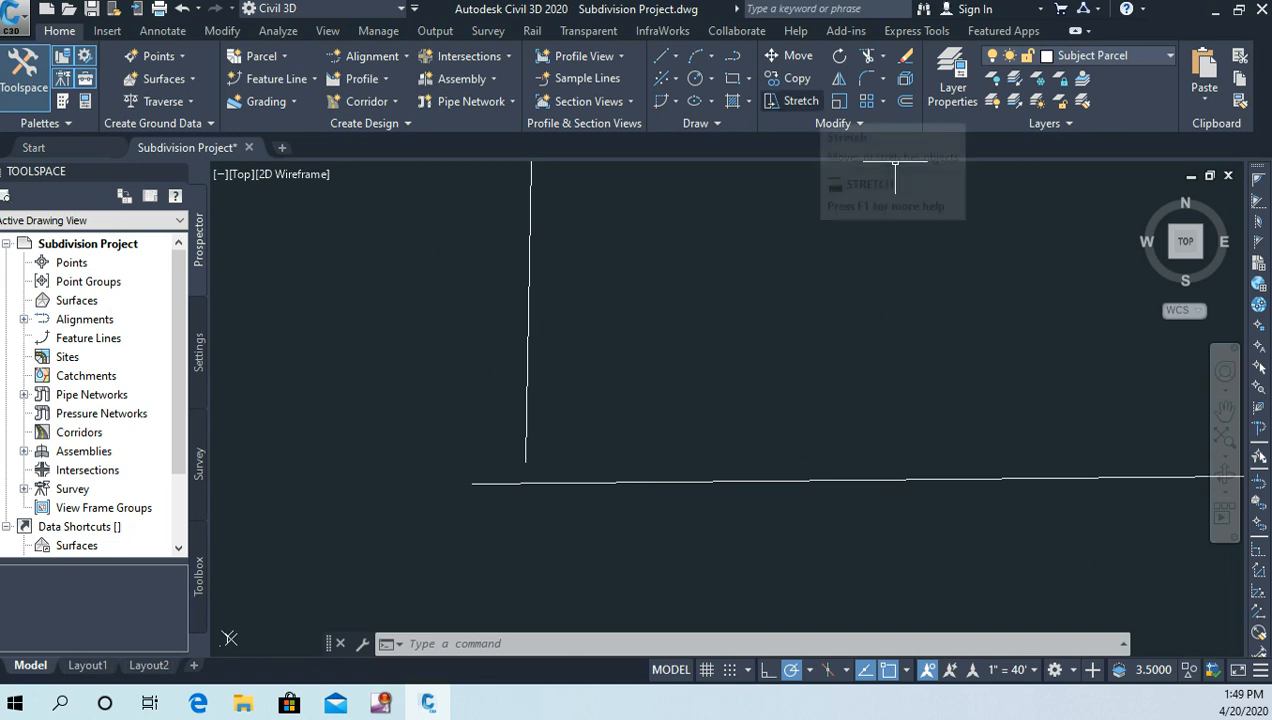
Step: Fillet the west line and the south line with radius 0 to close the parcel's southwest corner
{"action": "type", "text": "F"}
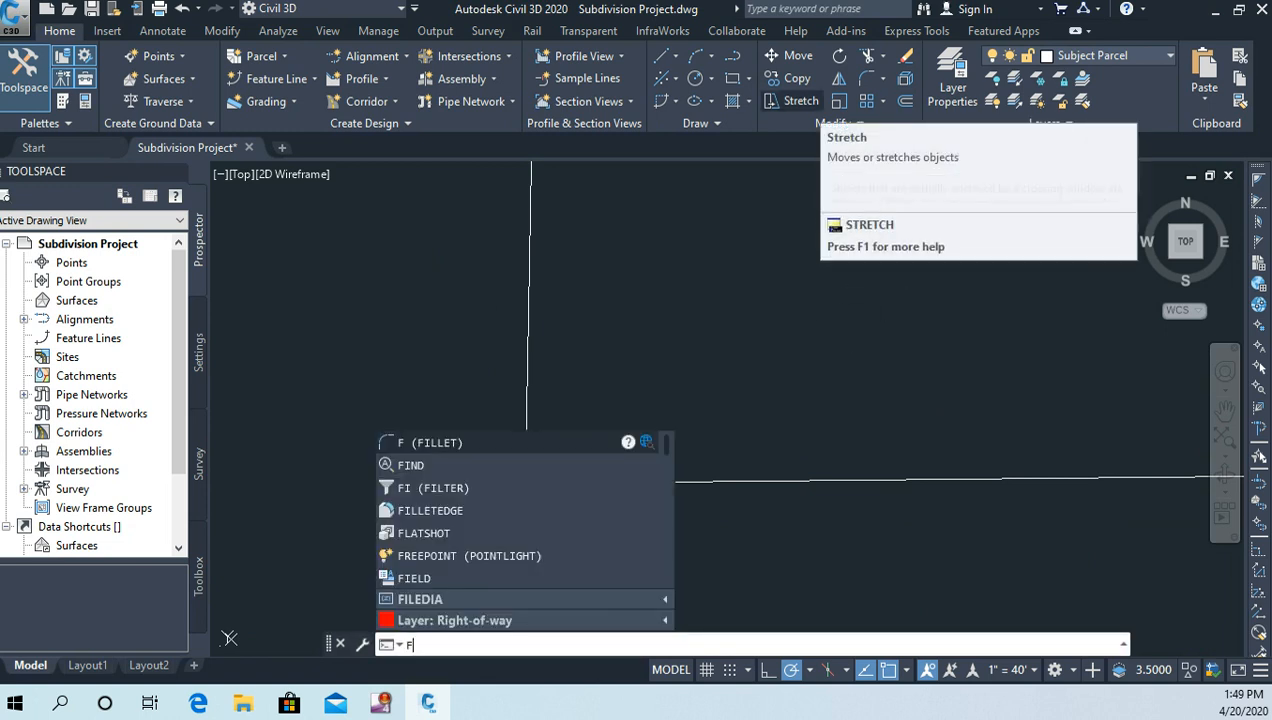
{"action": "key", "text": "Return"}
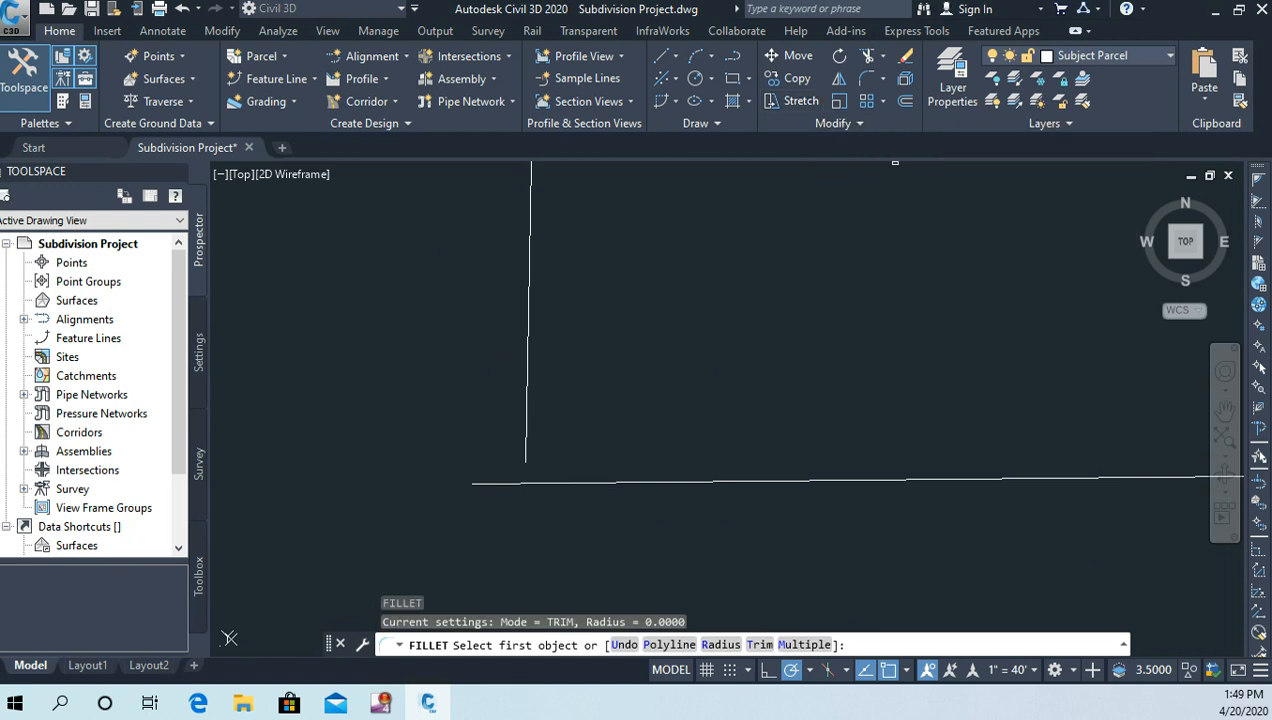
{"action": "right_click", "coordinate": [656, 317]}
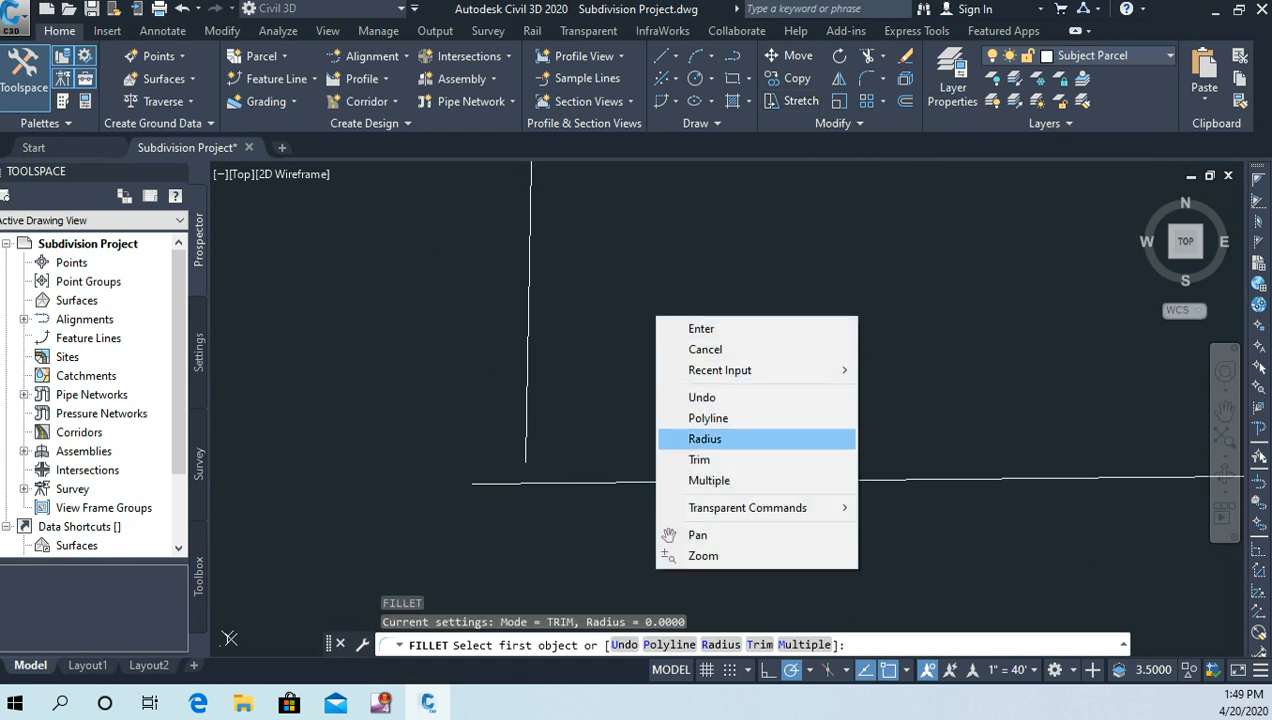
{"action": "left_click", "coordinate": [705, 438]}
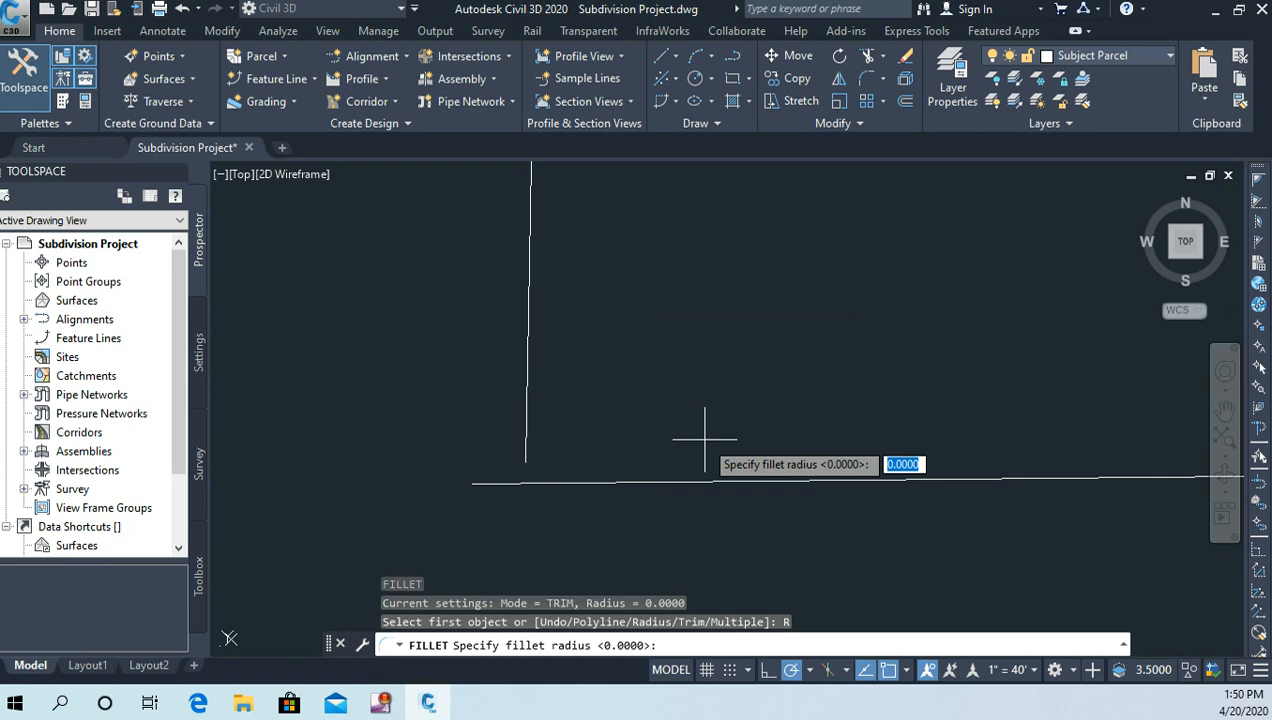
{"action": "key", "text": "Return"}
{"action": "left_click", "coordinate": [527, 448]}
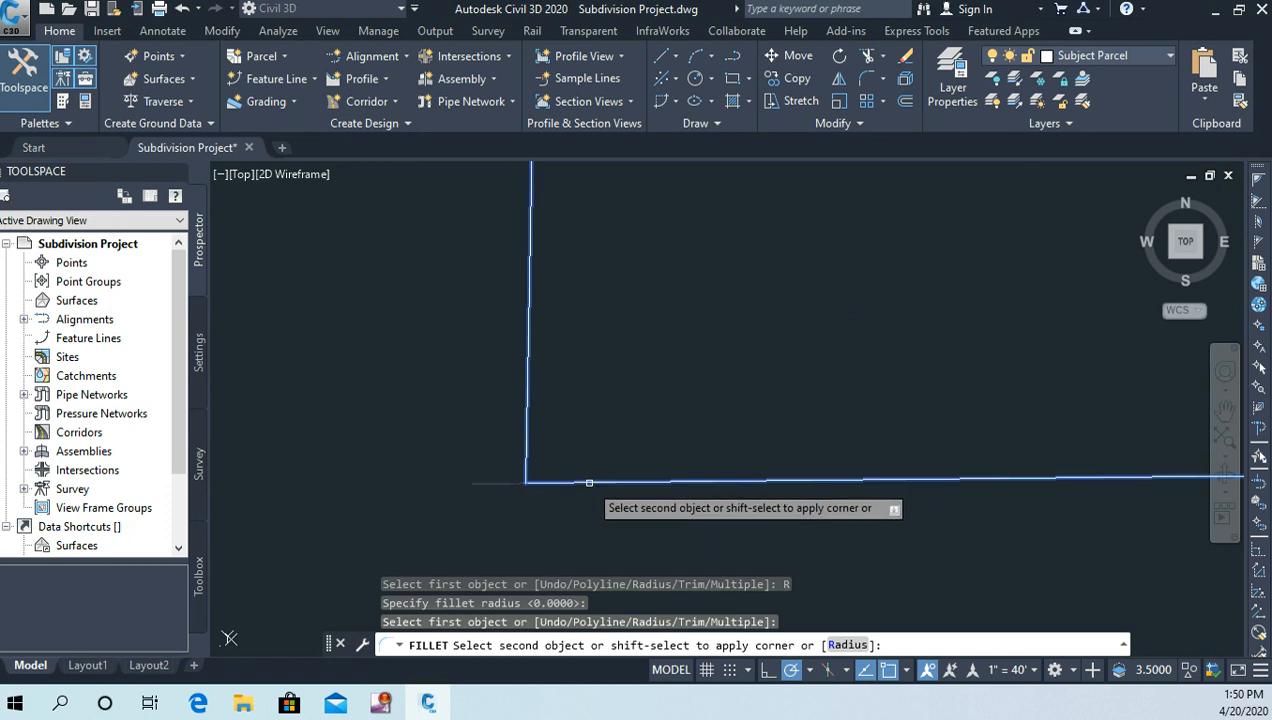
{"action": "left_click", "coordinate": [589, 483]}
{"action": "right_click", "coordinate": [658, 414]}
{"action": "mouse_move", "coordinate": [722, 142]}
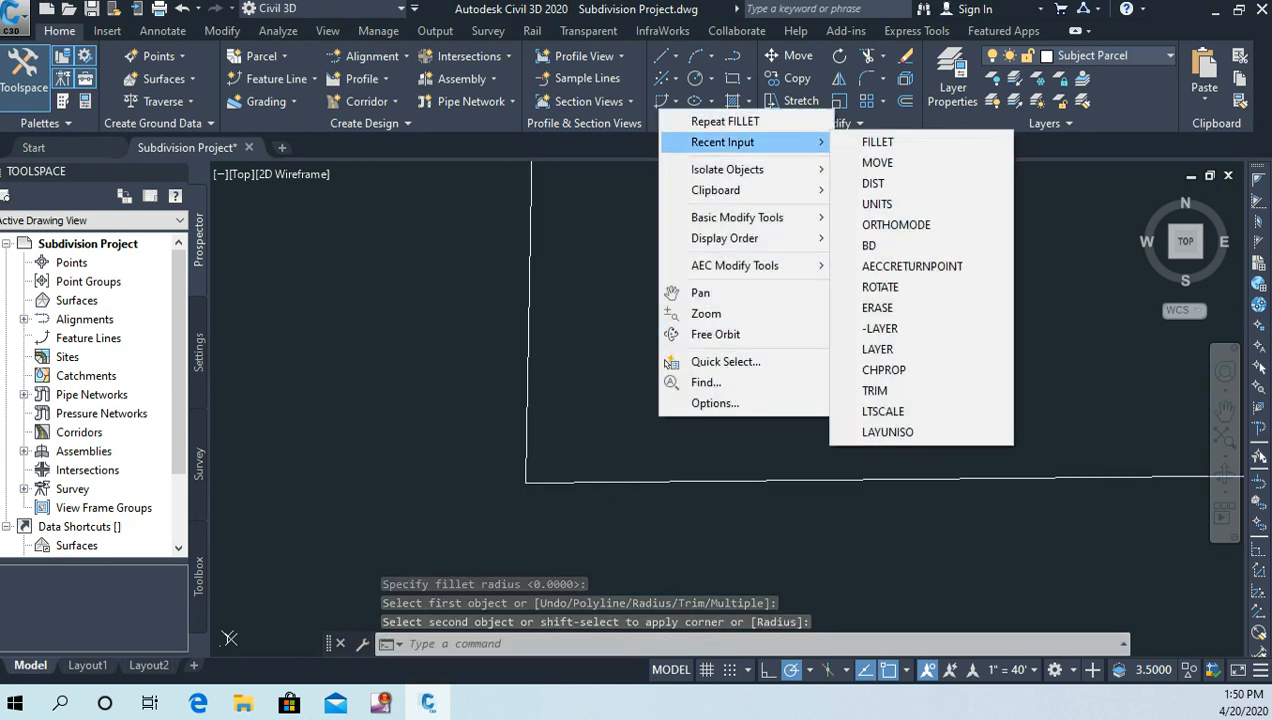
{"action": "key", "text": "Escape"}
{"action": "key", "text": "Escape"}
Step: Move the four parcel lines and the north tie line from the tie line's upper endpoint to the red boundary's northwest corner endpoint
{"action": "middle_click_drag", "start_coordinate": [533, 473], "coordinate": [744, 272]}
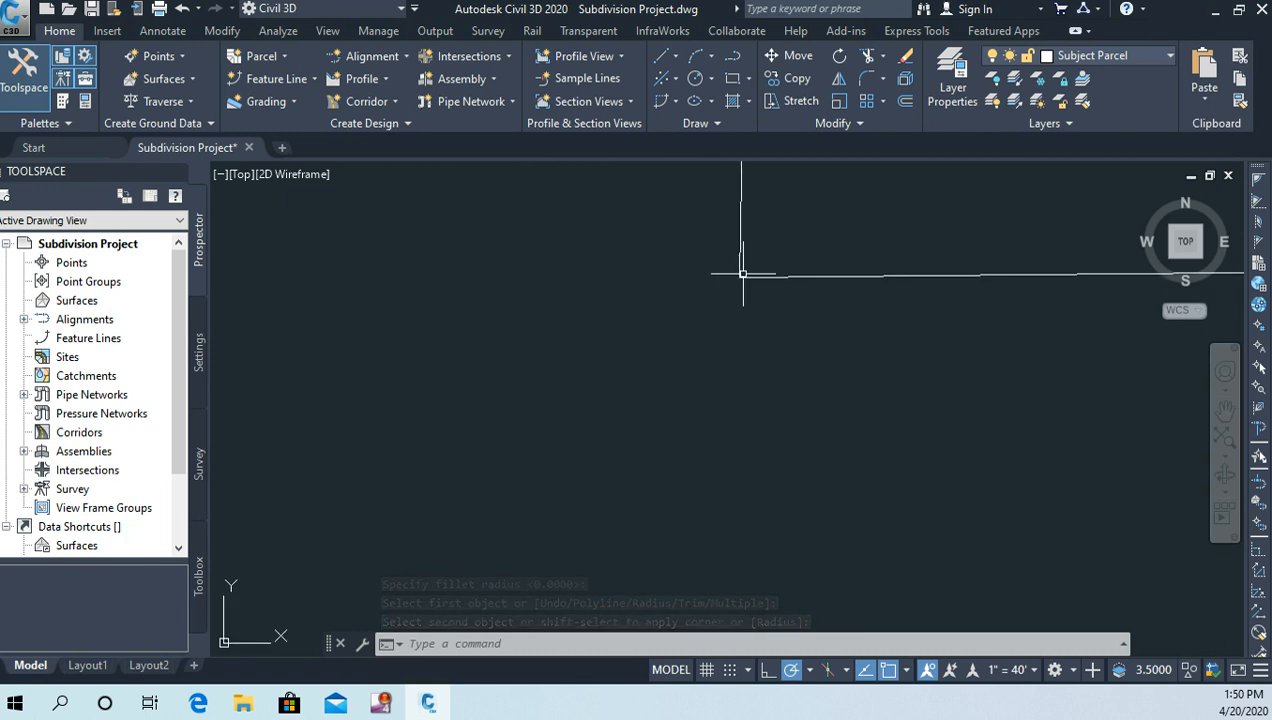
{"action": "middle_click_drag", "start_coordinate": [863, 255], "coordinate": [633, 406]}
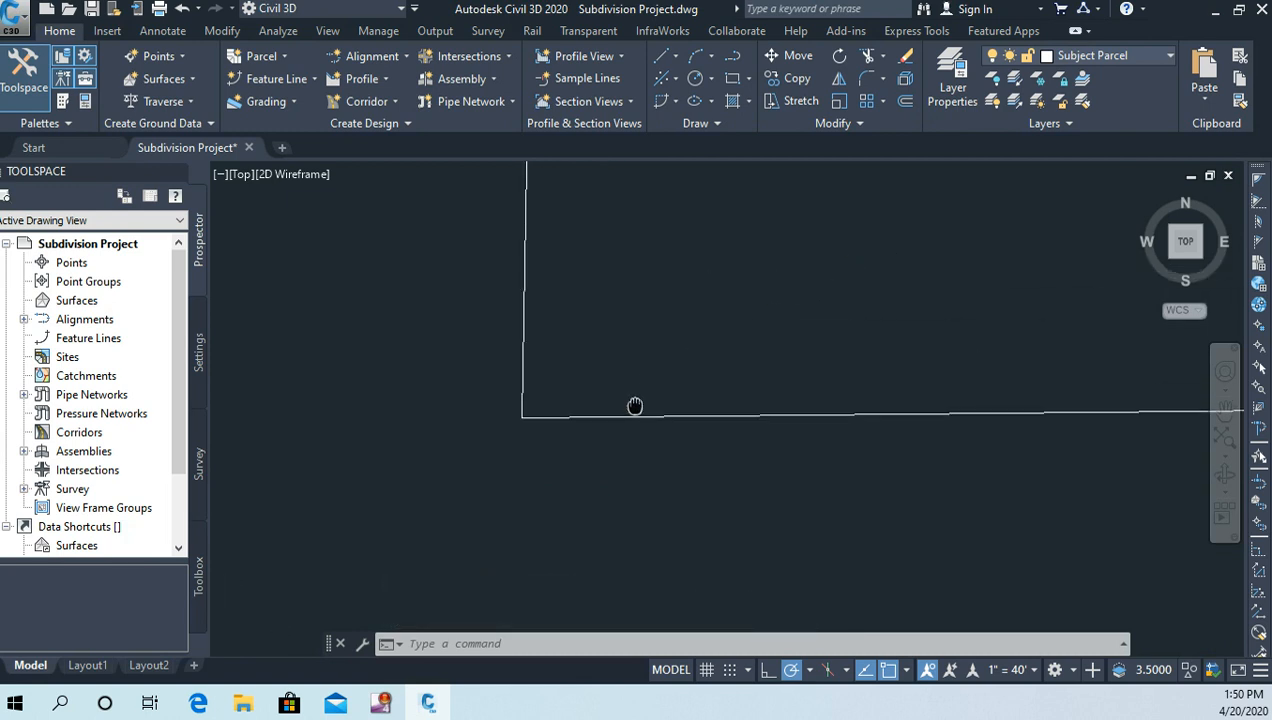
{"action": "scroll", "coordinate": [630, 403], "scroll_direction": "down", "scroll_amount": 3}
{"action": "scroll", "coordinate": [699, 352], "scroll_direction": "down", "scroll_amount": 2}
{"action": "middle_click_drag", "start_coordinate": [699, 352], "coordinate": [486, 392]}
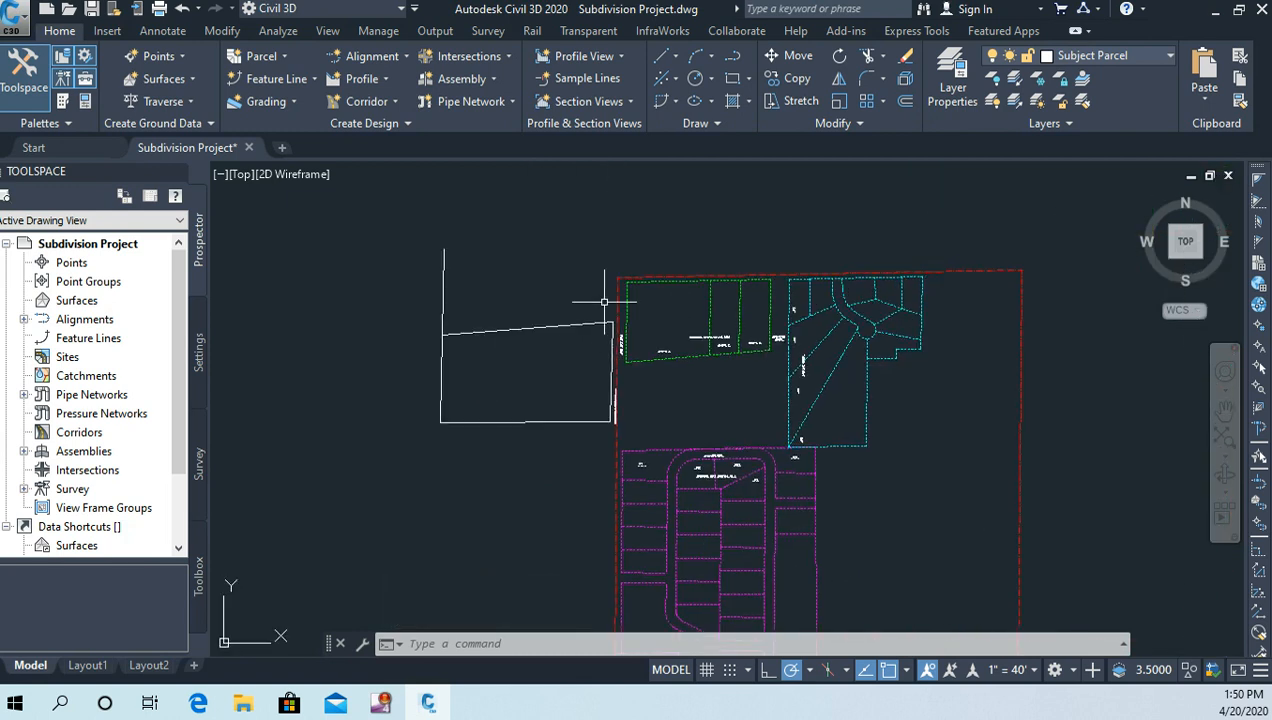
{"action": "left_click", "coordinate": [795, 55]}
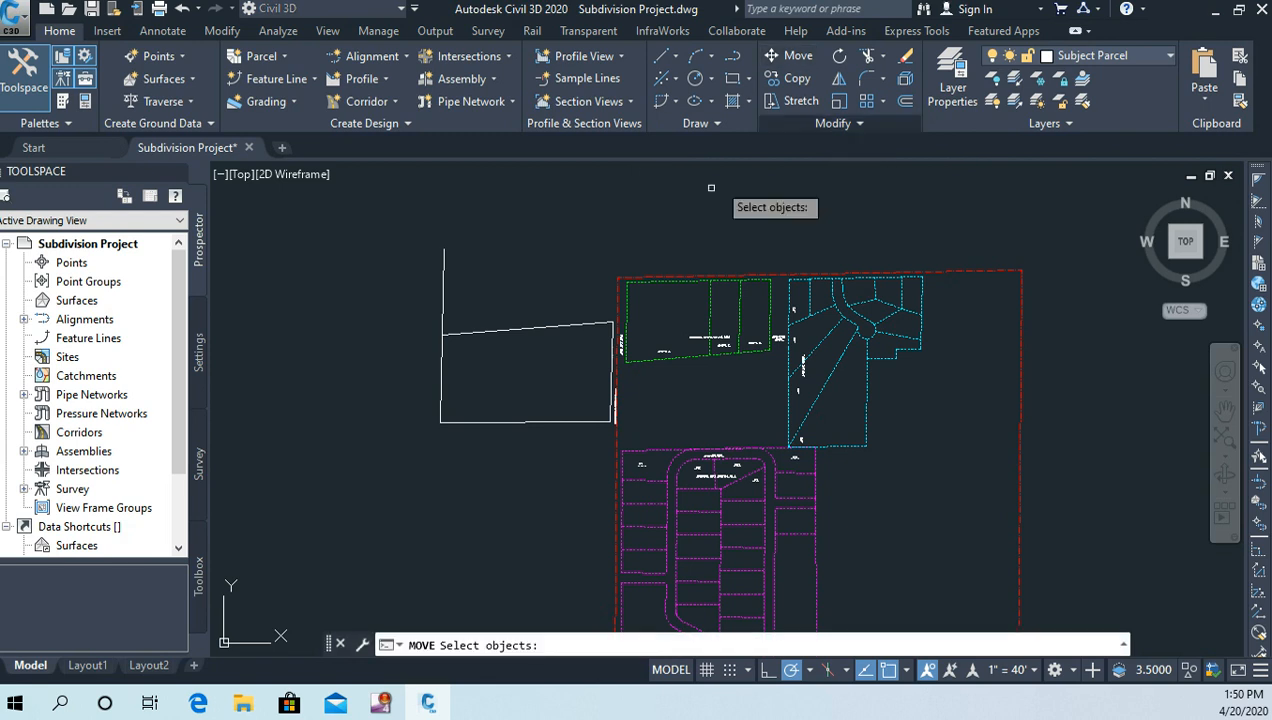
{"action": "left_click", "coordinate": [612, 350]}
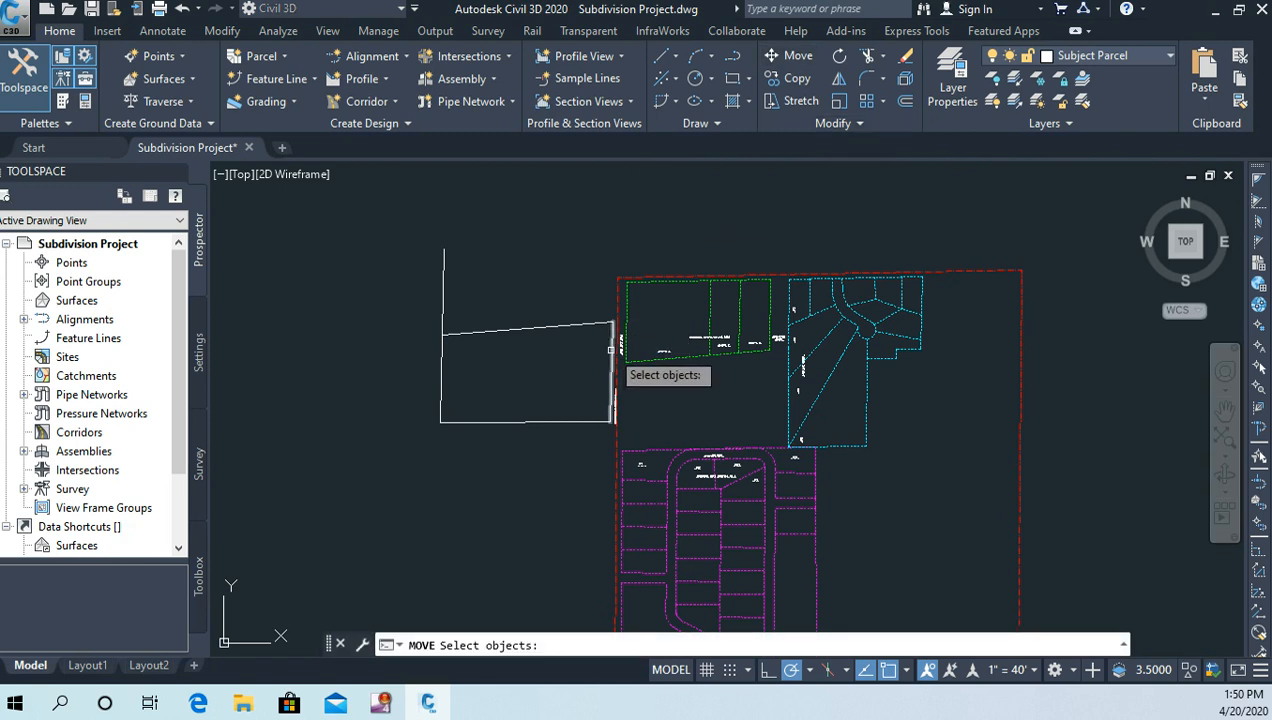
{"action": "left_click", "coordinate": [545, 327]}
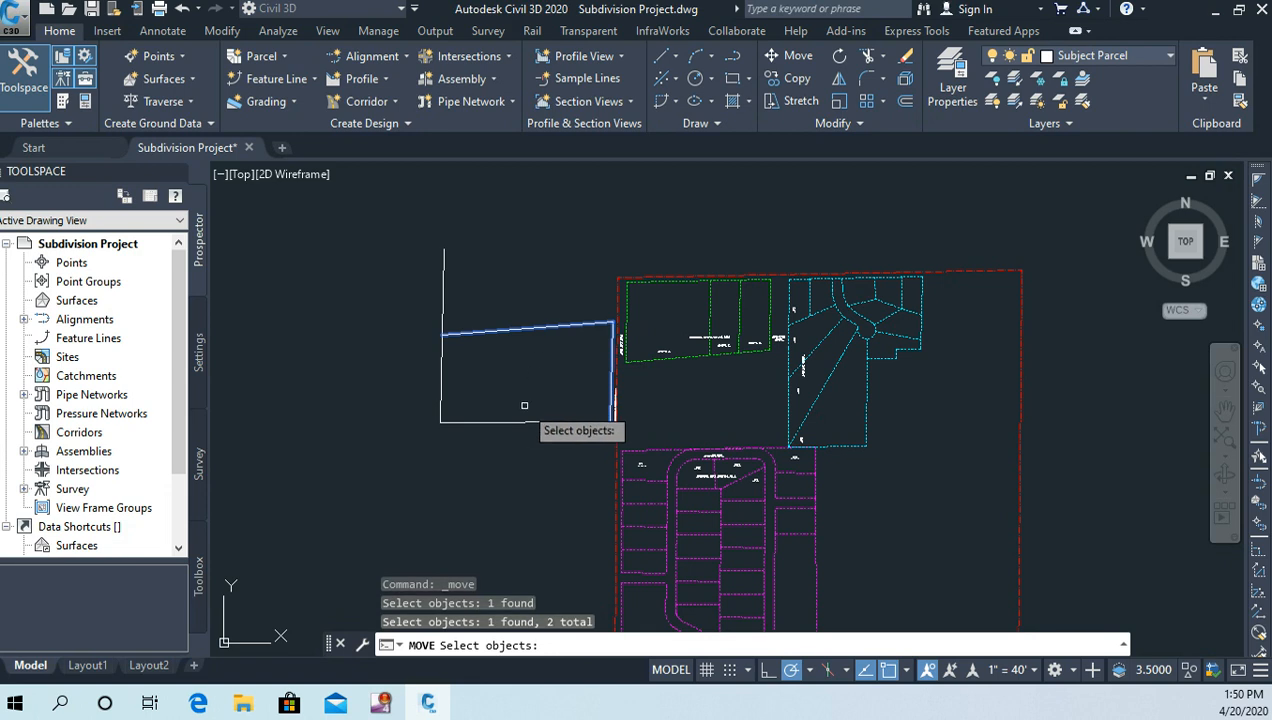
{"action": "left_click", "coordinate": [495, 421]}
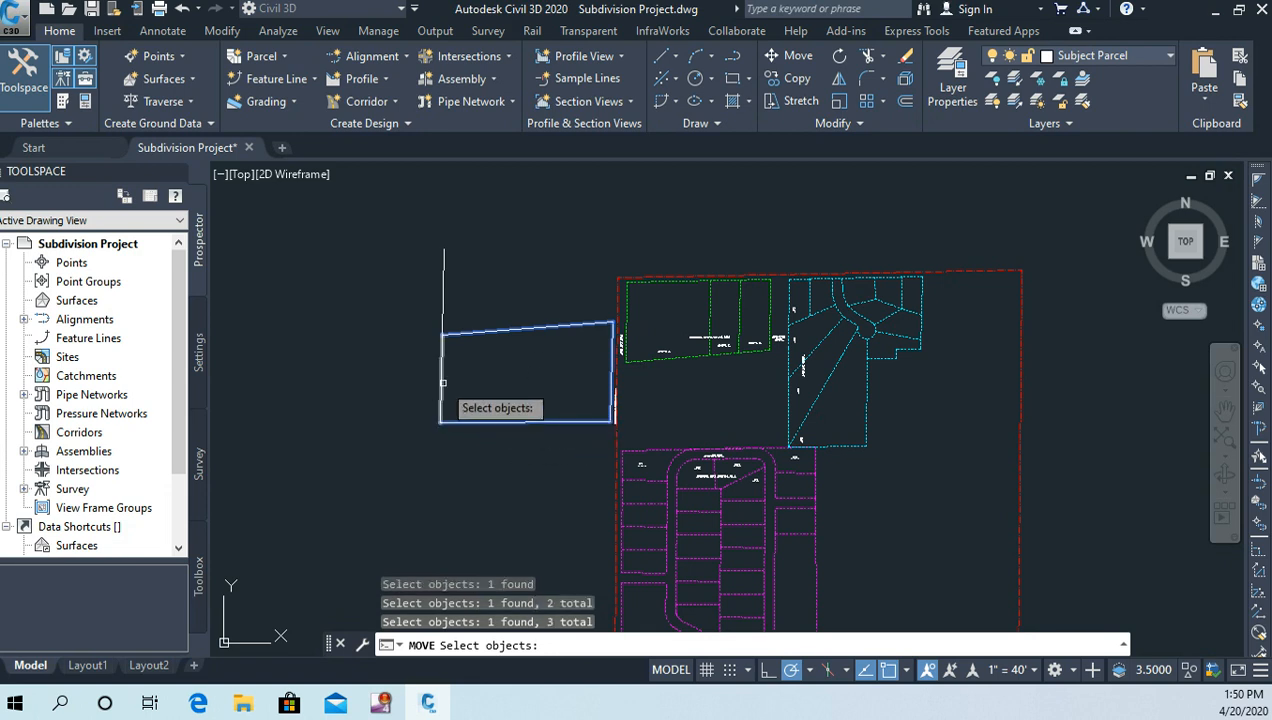
{"action": "left_click", "coordinate": [441, 381]}
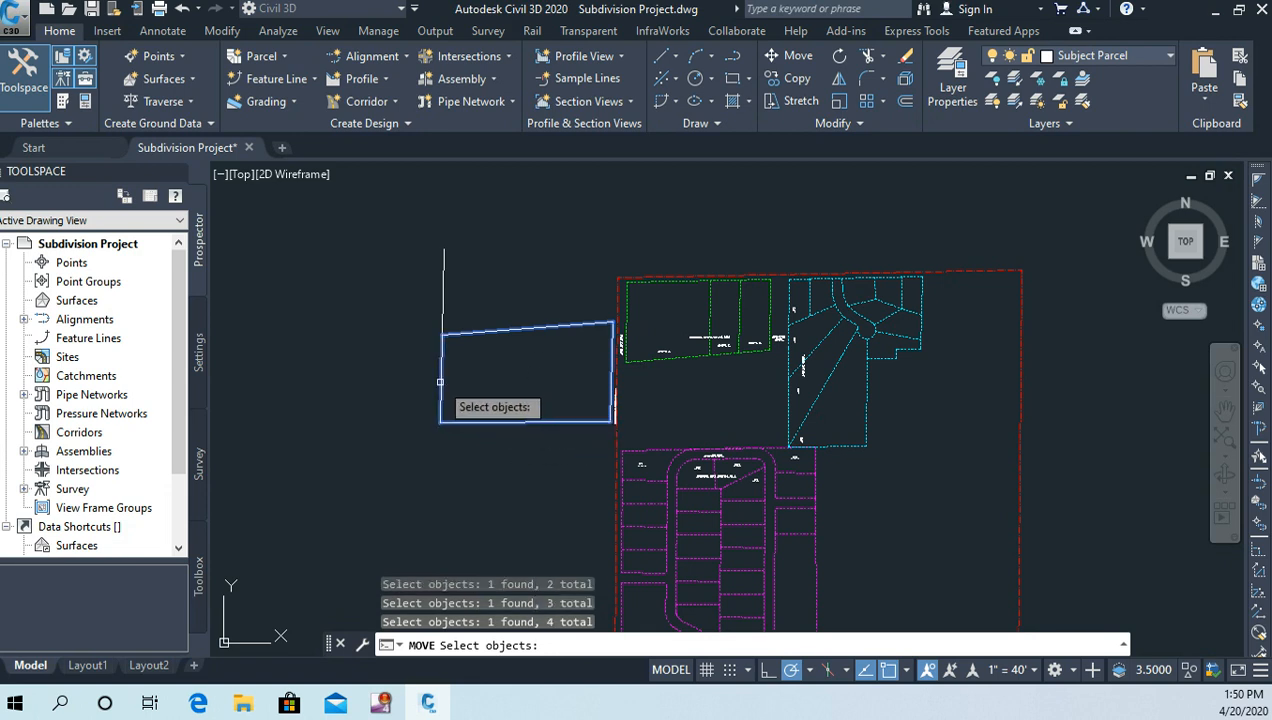
{"action": "left_click", "coordinate": [444, 294]}
{"action": "key", "text": "Return"}
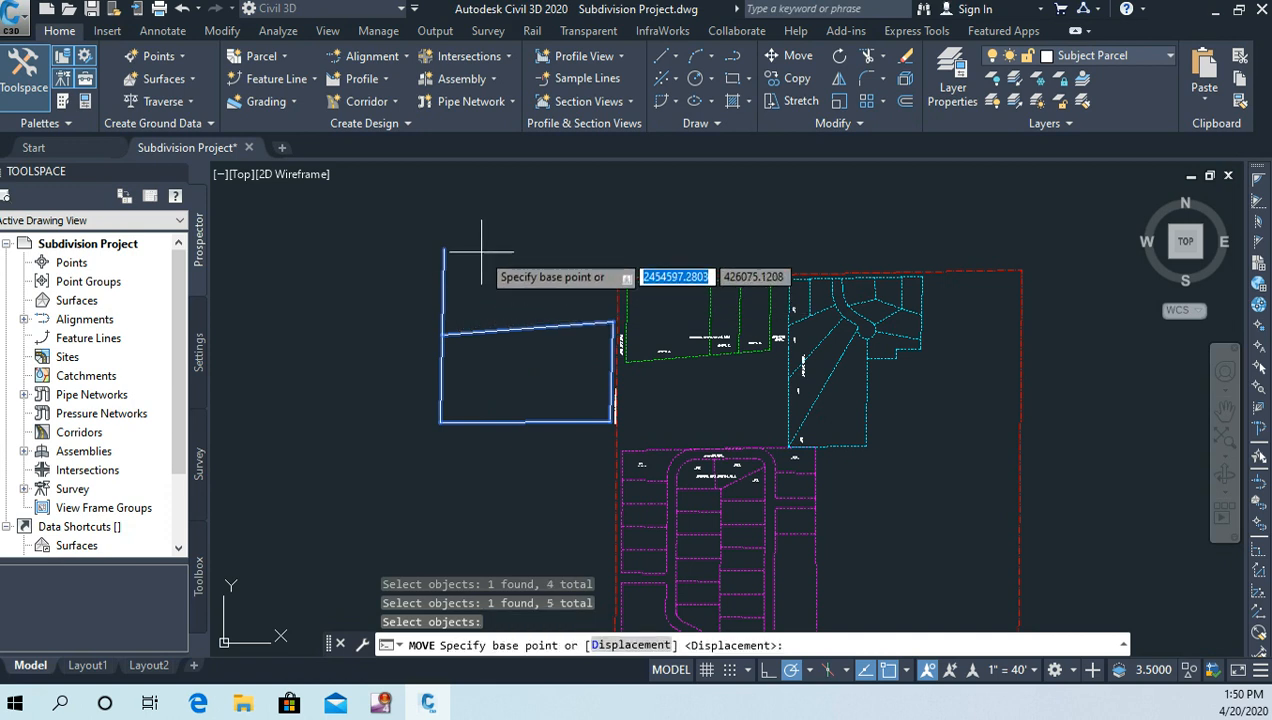
{"action": "right_click", "coordinate": [512, 214], "text": "shift"}
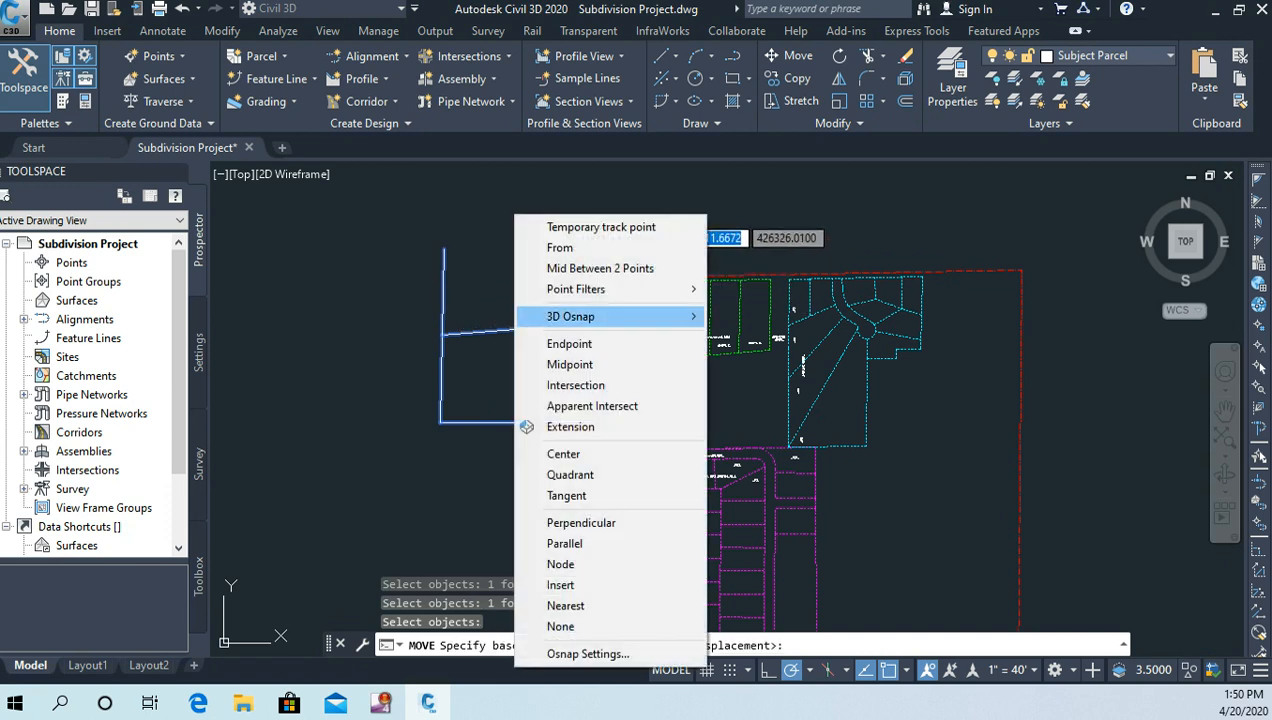
{"action": "left_click", "coordinate": [570, 343]}
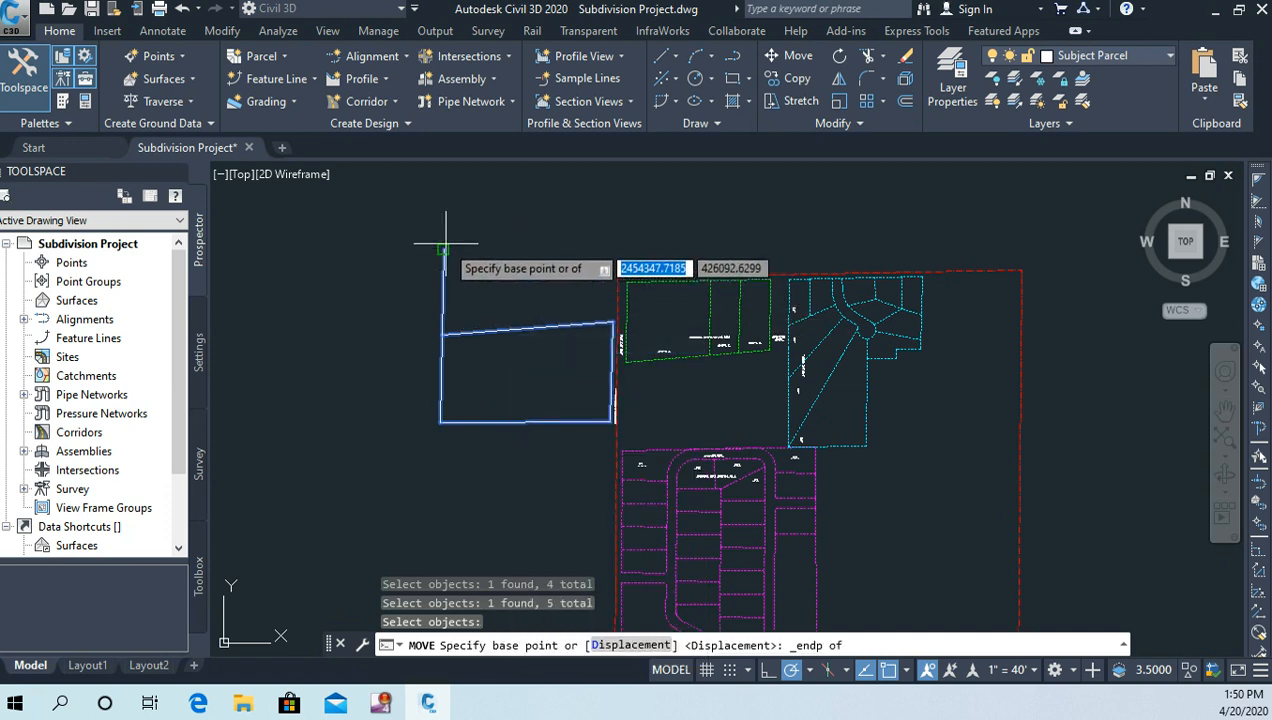
{"action": "left_click", "coordinate": [444, 248]}
{"action": "scroll", "coordinate": [590, 244], "scroll_direction": "up", "scroll_amount": 6}
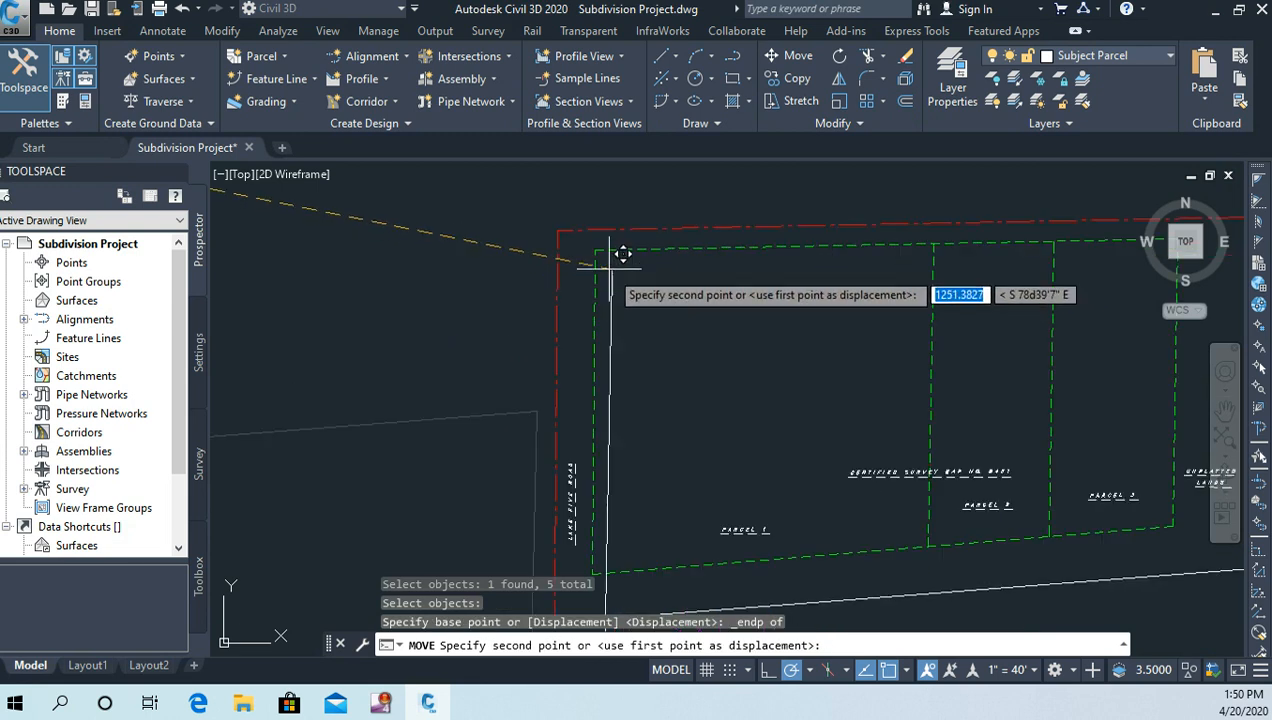
{"action": "key", "text": "F8"}
{"action": "right_click", "coordinate": [555, 218], "text": "shift"}
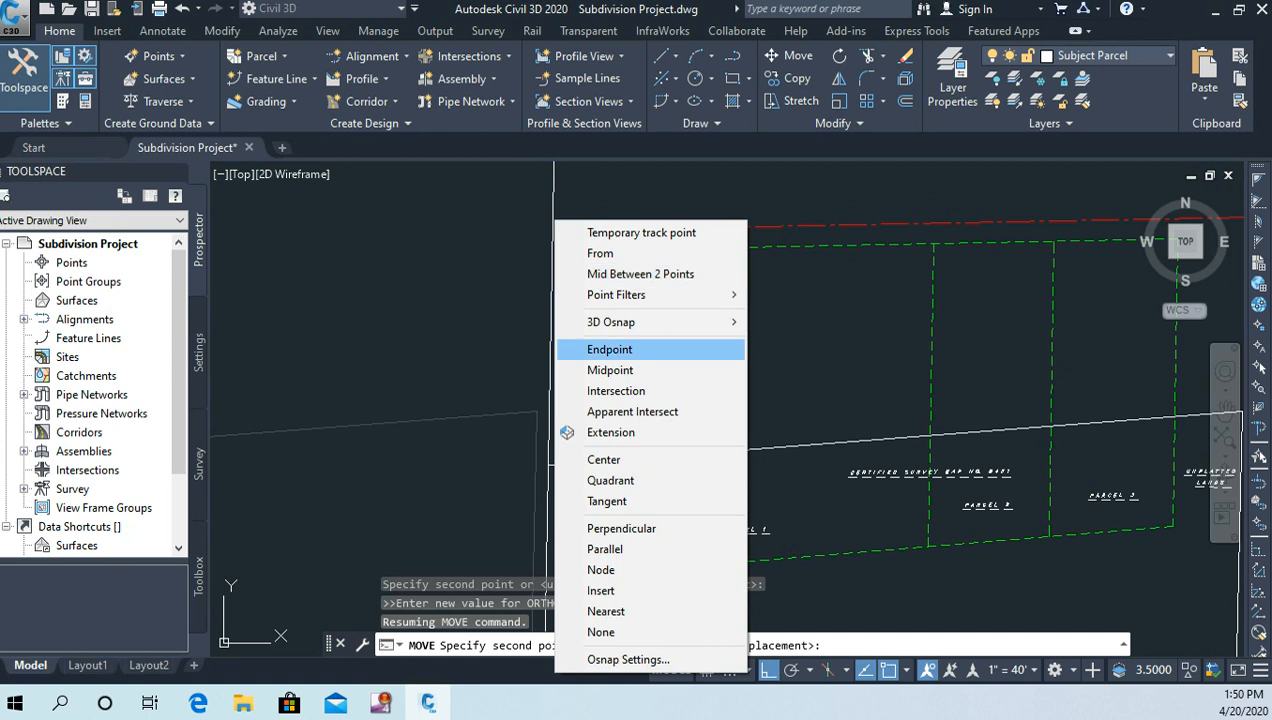
{"action": "left_click", "coordinate": [609, 349]}
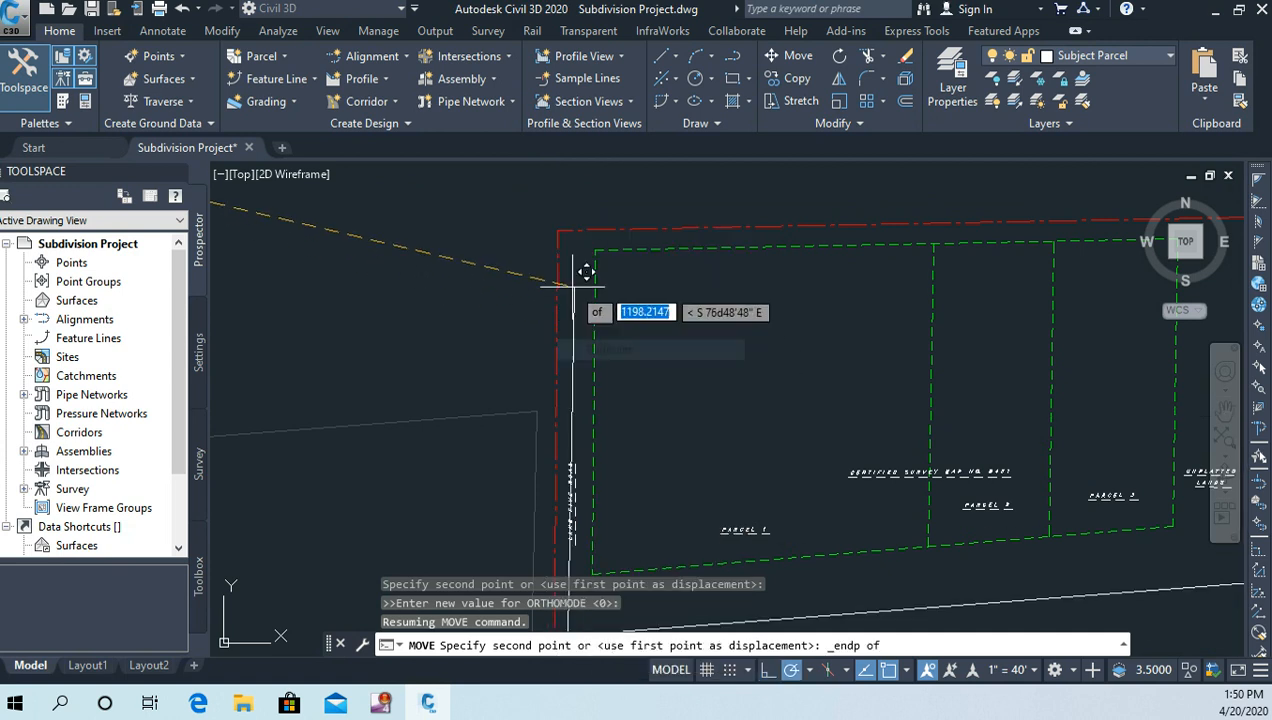
{"action": "left_click", "coordinate": [556, 229]}
Step: Start rotating the previous selection of parcel and tie lines, with the endpoint at the red boundary's northwest corner as base point
{"action": "mouse_move", "coordinate": [757, 328]}
{"action": "middle_mouse_down"}
{"action": "mouse_move", "coordinate": [588, 230]}
{"action": "mouse_move", "coordinate": [568, 244]}
{"action": "middle_mouse_up"}
{"action": "middle_click_drag", "start_coordinate": [488, 380], "coordinate": [518, 238]}
{"action": "scroll", "coordinate": [514, 388], "scroll_direction": "down", "scroll_amount": 2}
{"action": "middle_click_drag", "start_coordinate": [515, 416], "coordinate": [503, 412]}
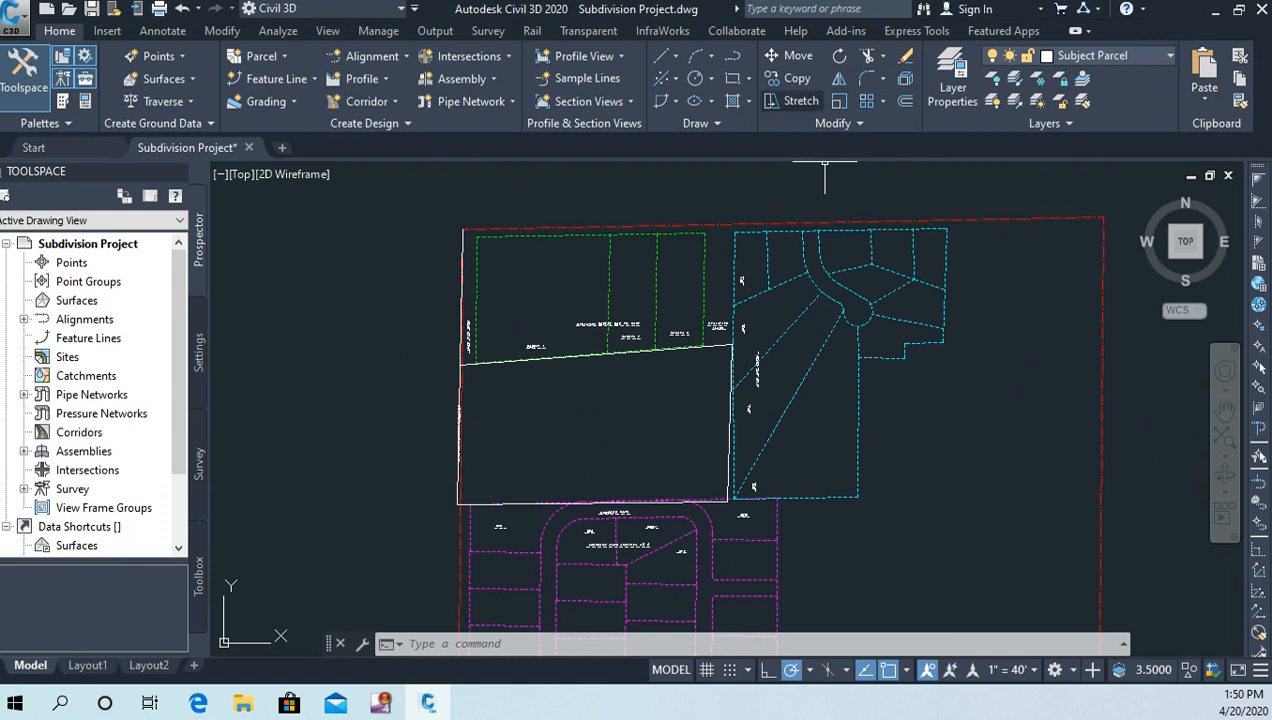
{"action": "left_click", "coordinate": [838, 57]}
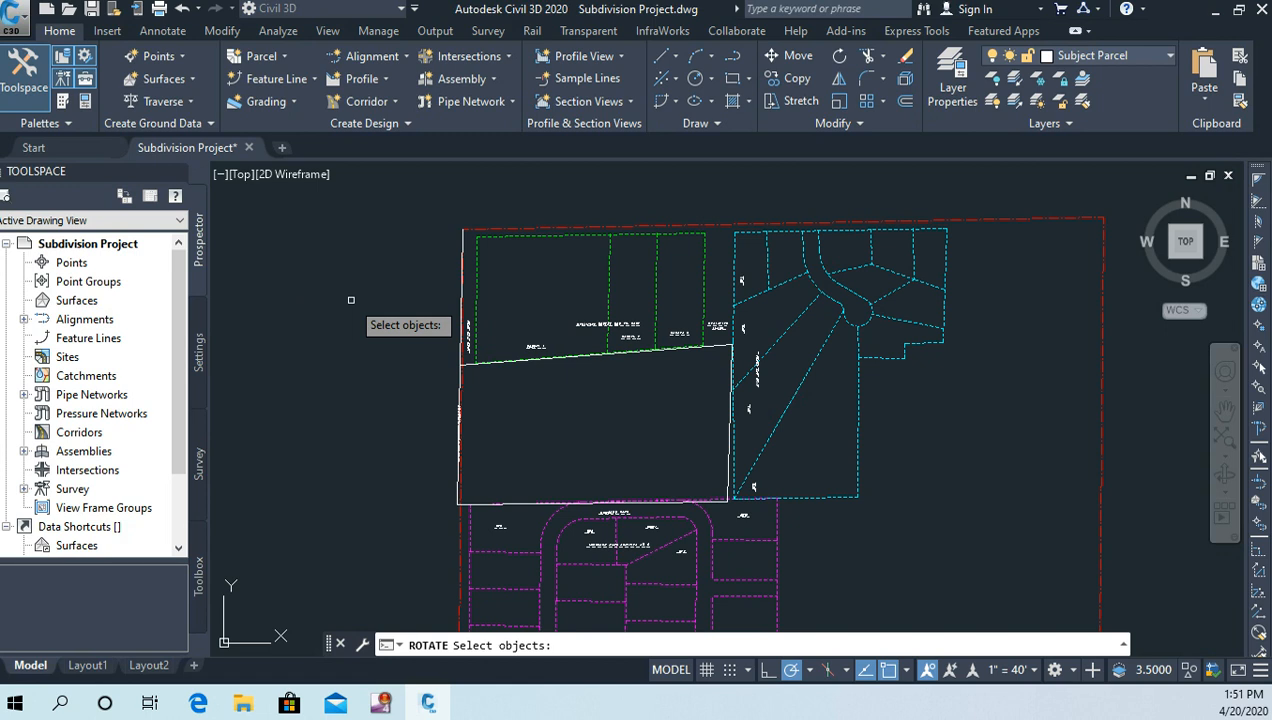
{"action": "key", "text": "Return"}
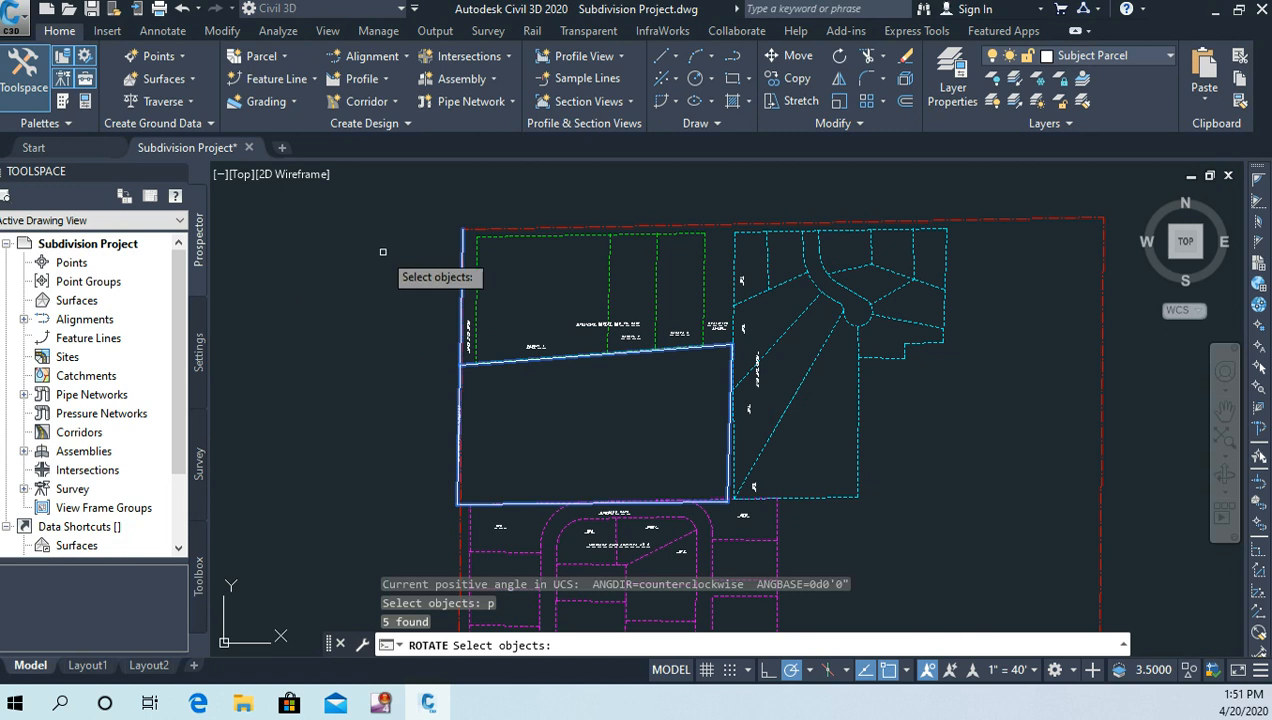
{"action": "key", "text": "Return"}
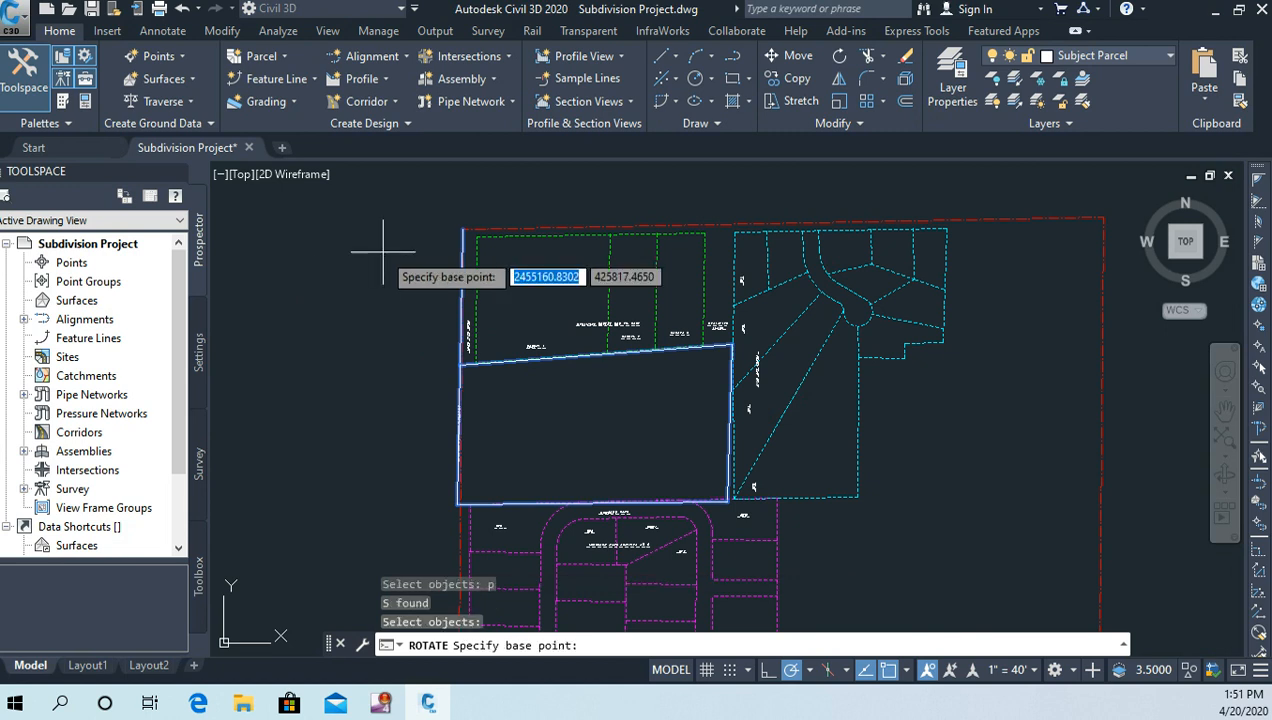
{"action": "right_click", "coordinate": [470, 235], "text": "shift"}
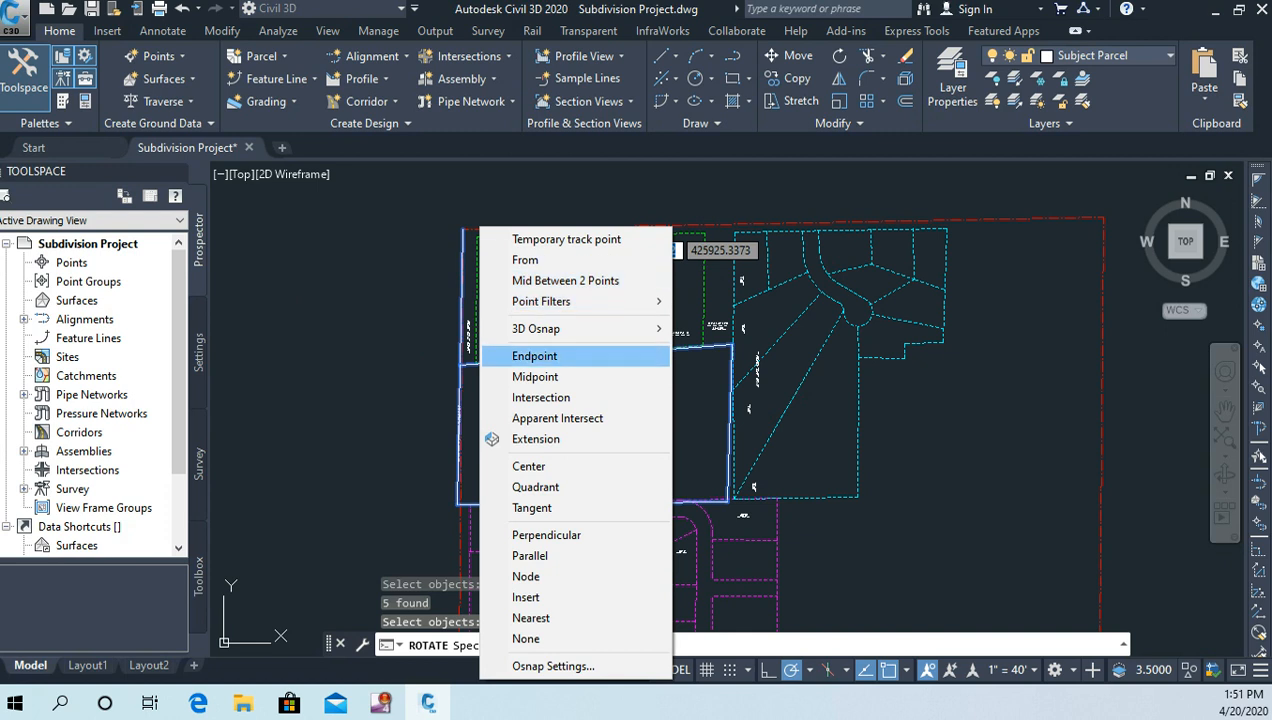
{"action": "left_click", "coordinate": [540, 356]}
{"action": "left_click", "coordinate": [463, 231]}
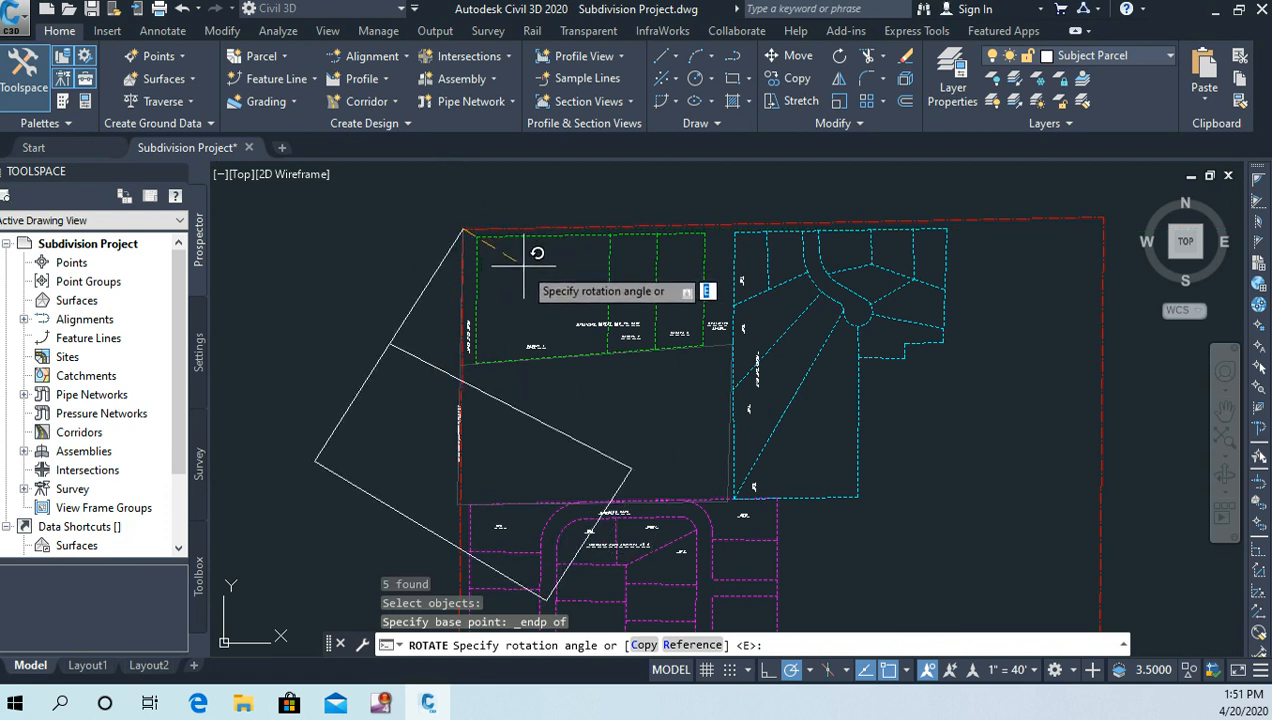
{"action": "right_click", "coordinate": [533, 267]}
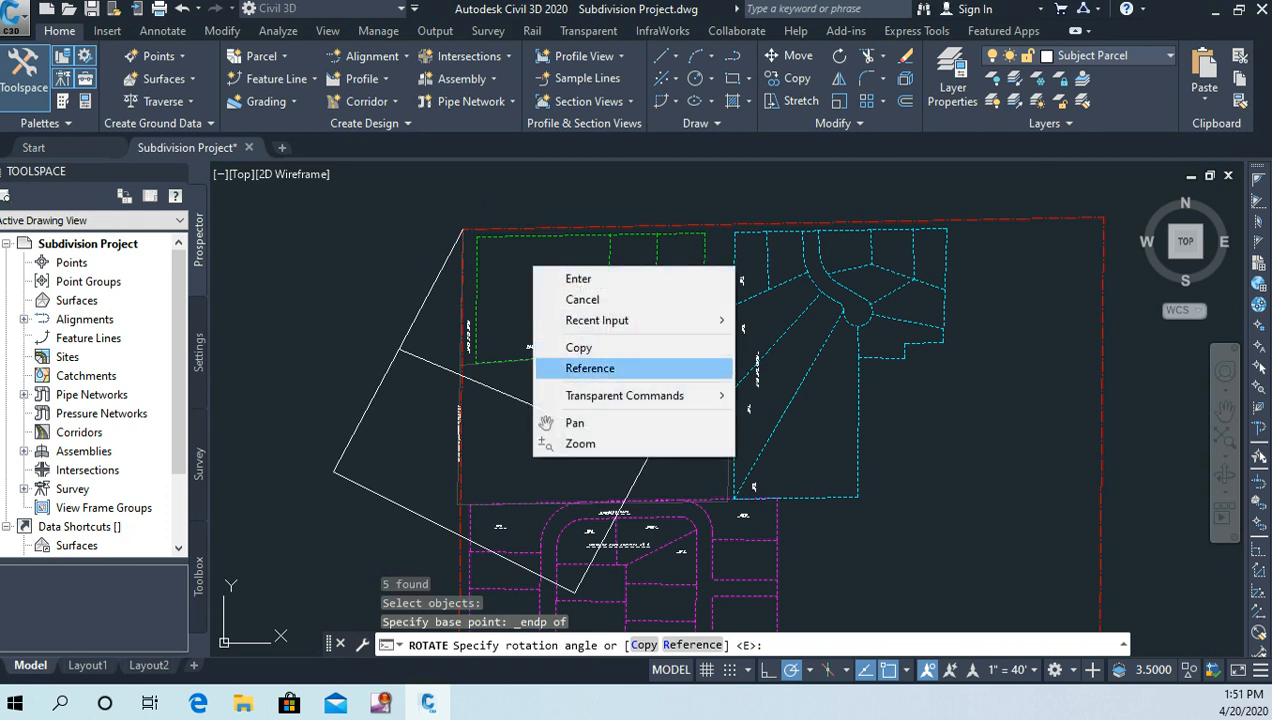
{"action": "left_click", "coordinate": [590, 368]}
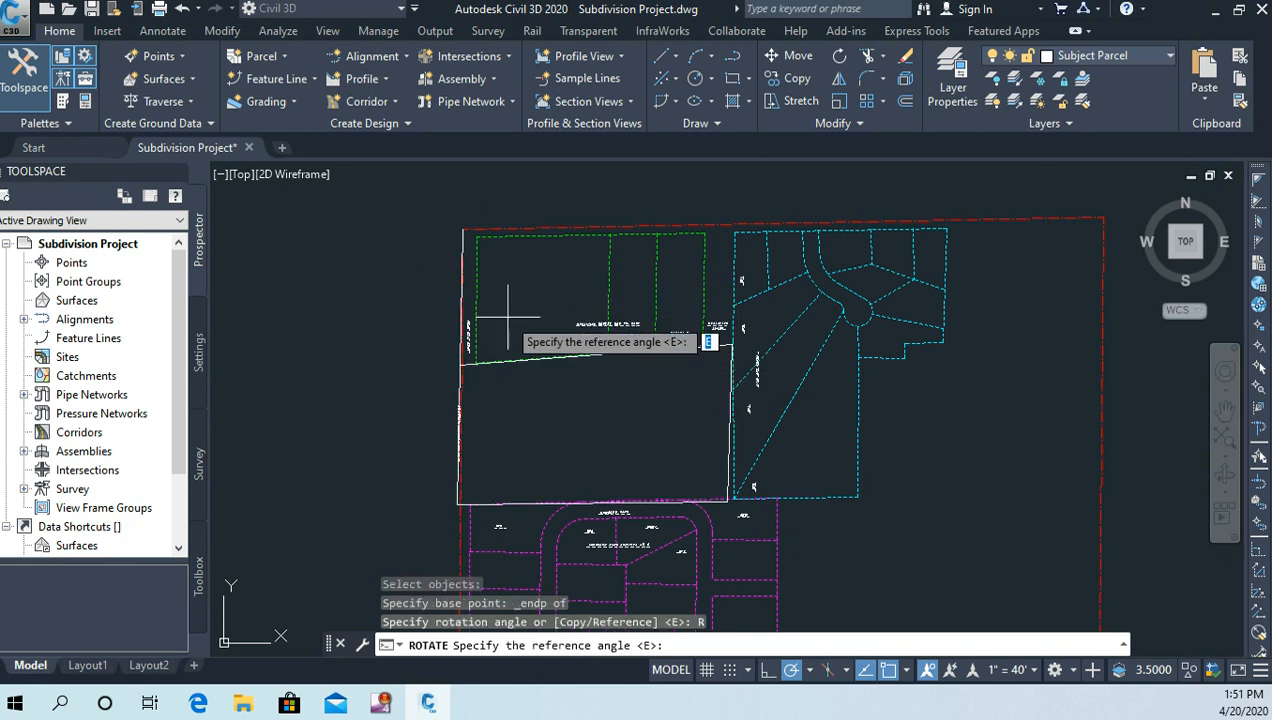
{"action": "right_click", "coordinate": [505, 198], "text": "shift"}
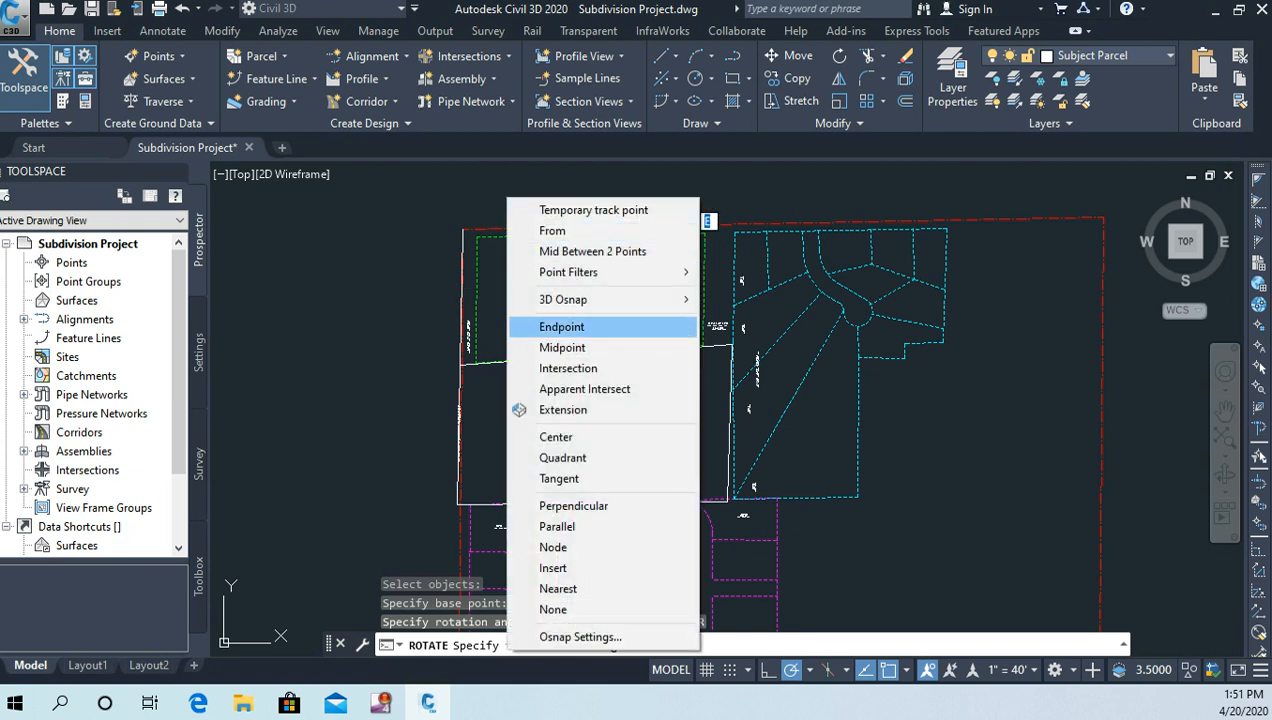
{"action": "left_click", "coordinate": [561, 326]}
{"action": "left_click", "coordinate": [463, 230]}
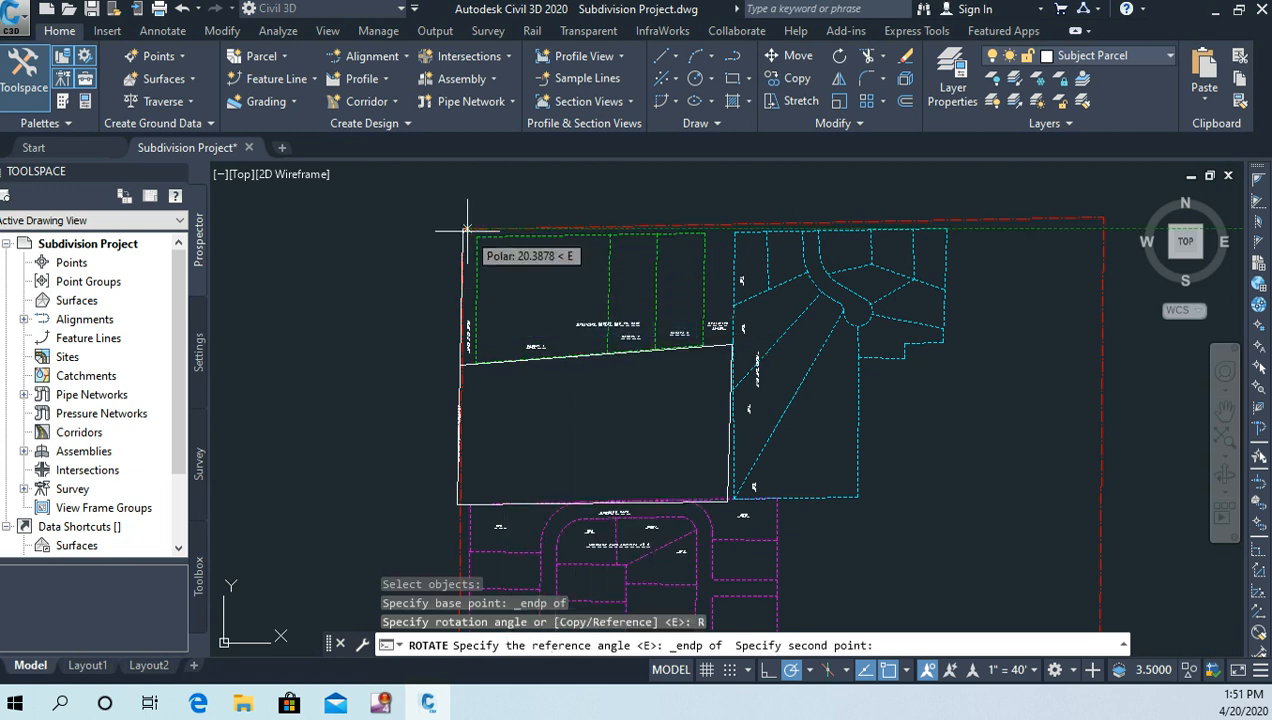
{"action": "scroll", "coordinate": [431, 512], "scroll_direction": "up", "scroll_amount": 4}
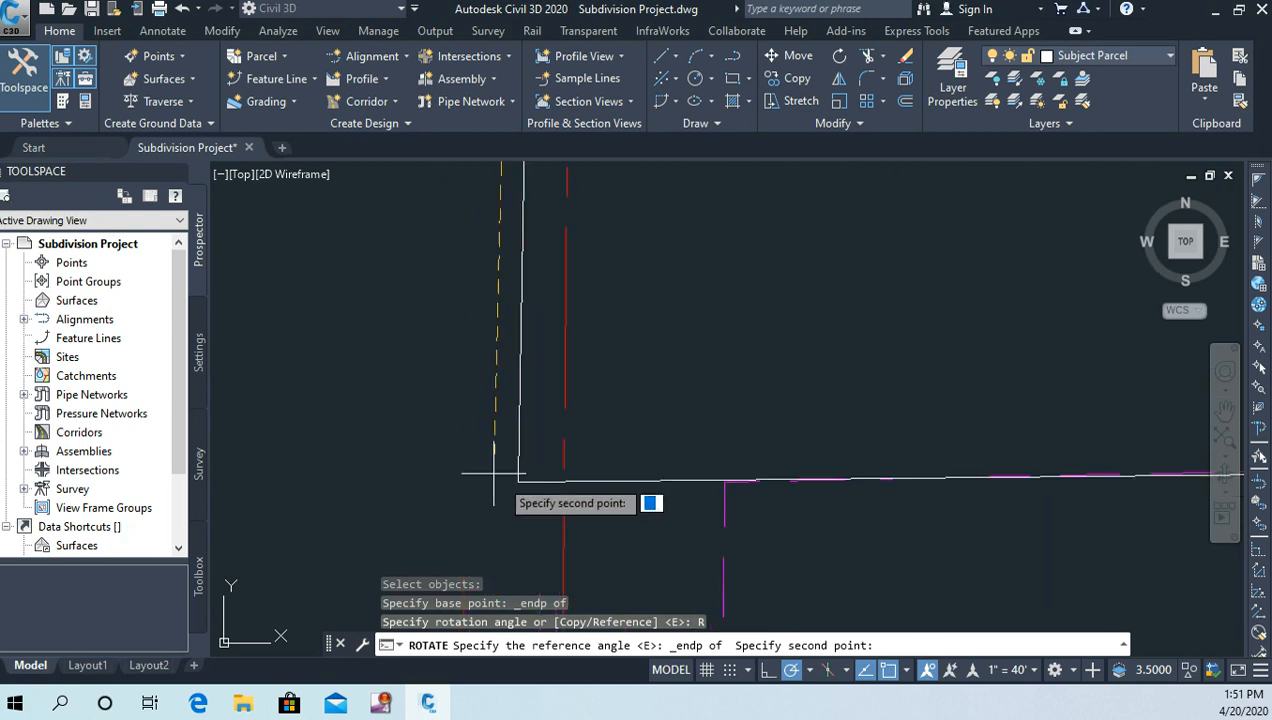
{"action": "right_click", "coordinate": [447, 355], "text": "shift"}
{"action": "left_click", "coordinate": [502, 360]}
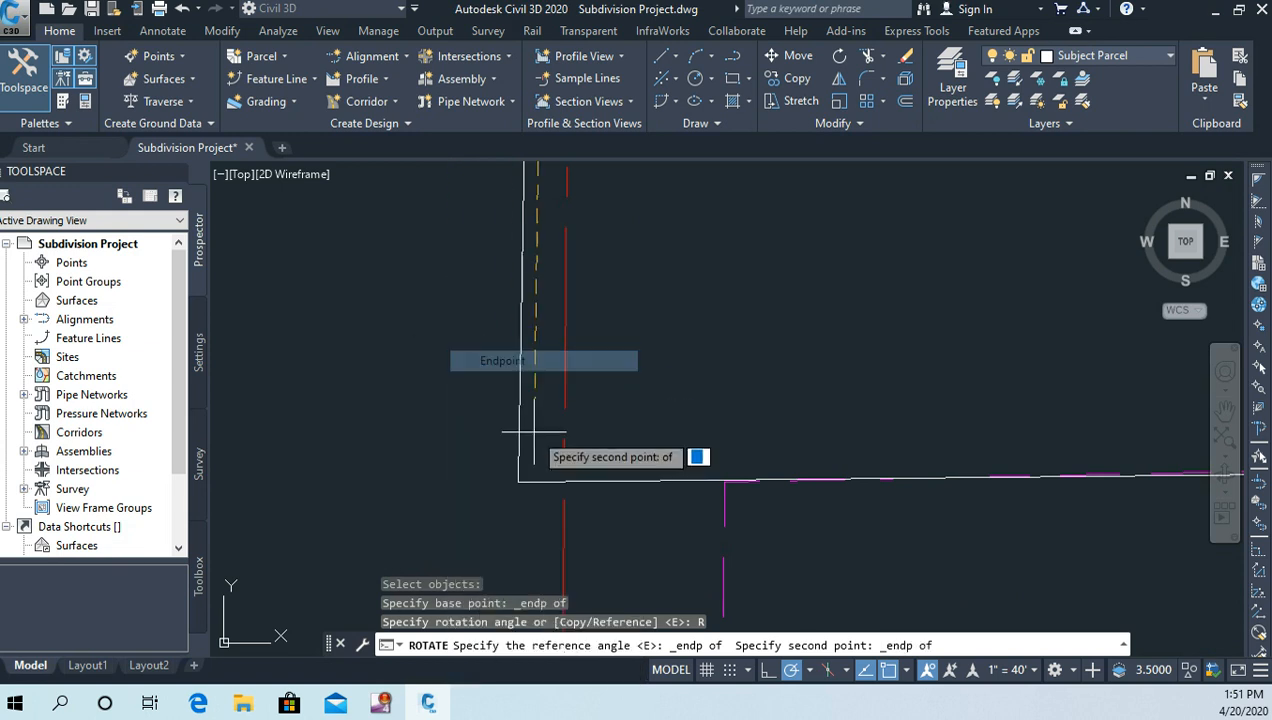
{"action": "left_click", "coordinate": [517, 484]}
{"action": "scroll", "coordinate": [330, 580], "scroll_direction": "down", "scroll_amount": 3}
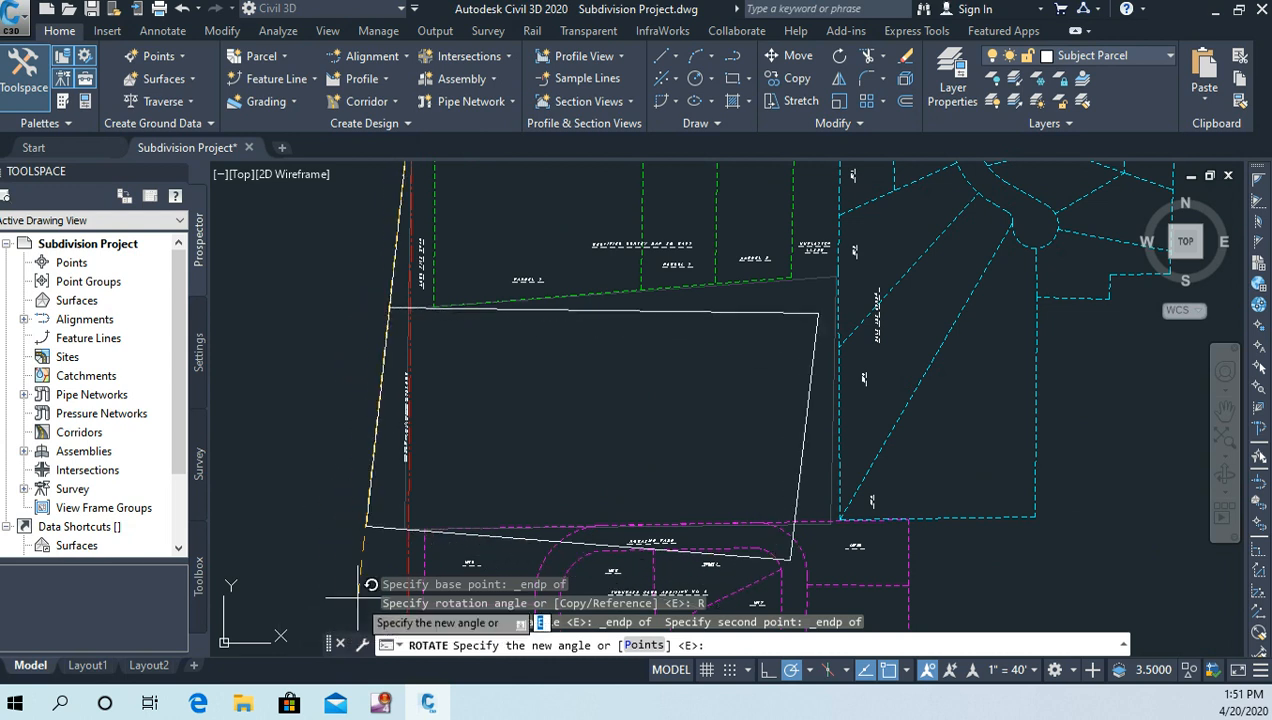
{"action": "middle_click_drag", "start_coordinate": [376, 583], "coordinate": [300, 443]}
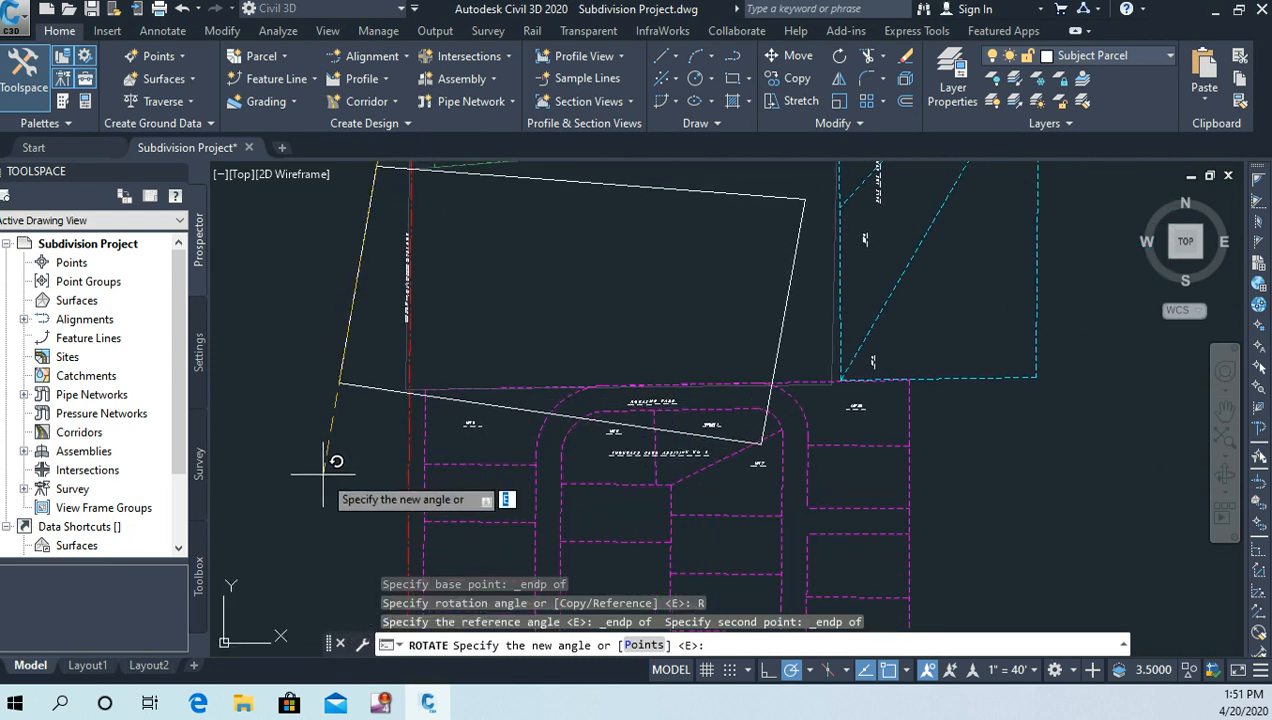
{"action": "key", "text": "F8"}
{"action": "key", "text": "F10"}
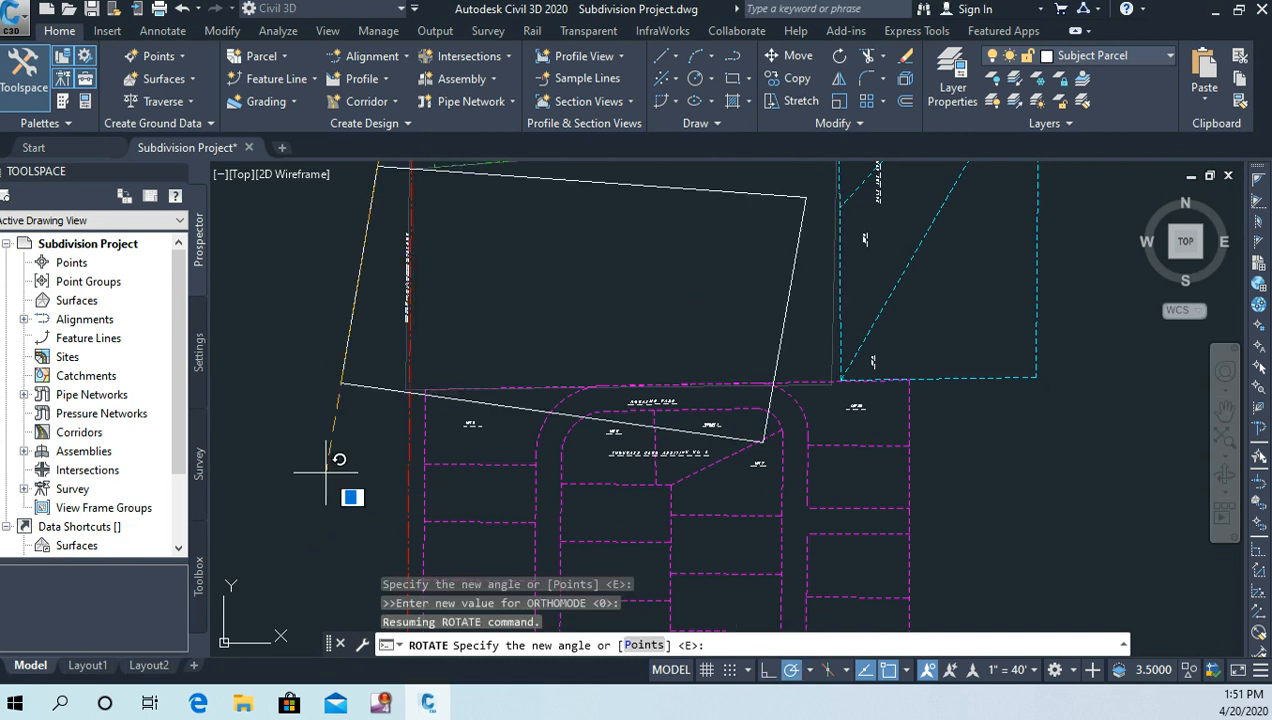
{"action": "key", "text": "Escape"}
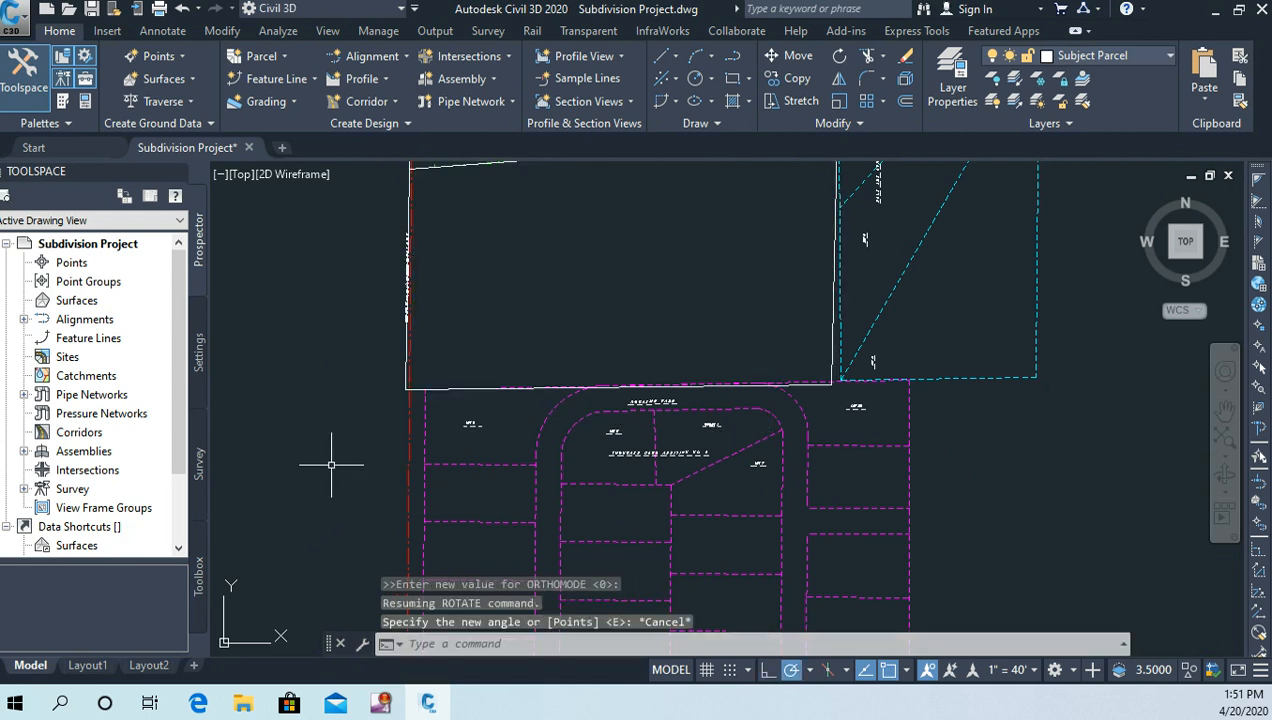
Step: Start rotating the previous selection of five lines again, using the endpoint at the red boundary's northwest corner as base point
{"action": "scroll", "coordinate": [521, 350], "scroll_direction": "down", "scroll_amount": 2}
{"action": "middle_click_drag", "start_coordinate": [521, 350], "coordinate": [518, 417]}
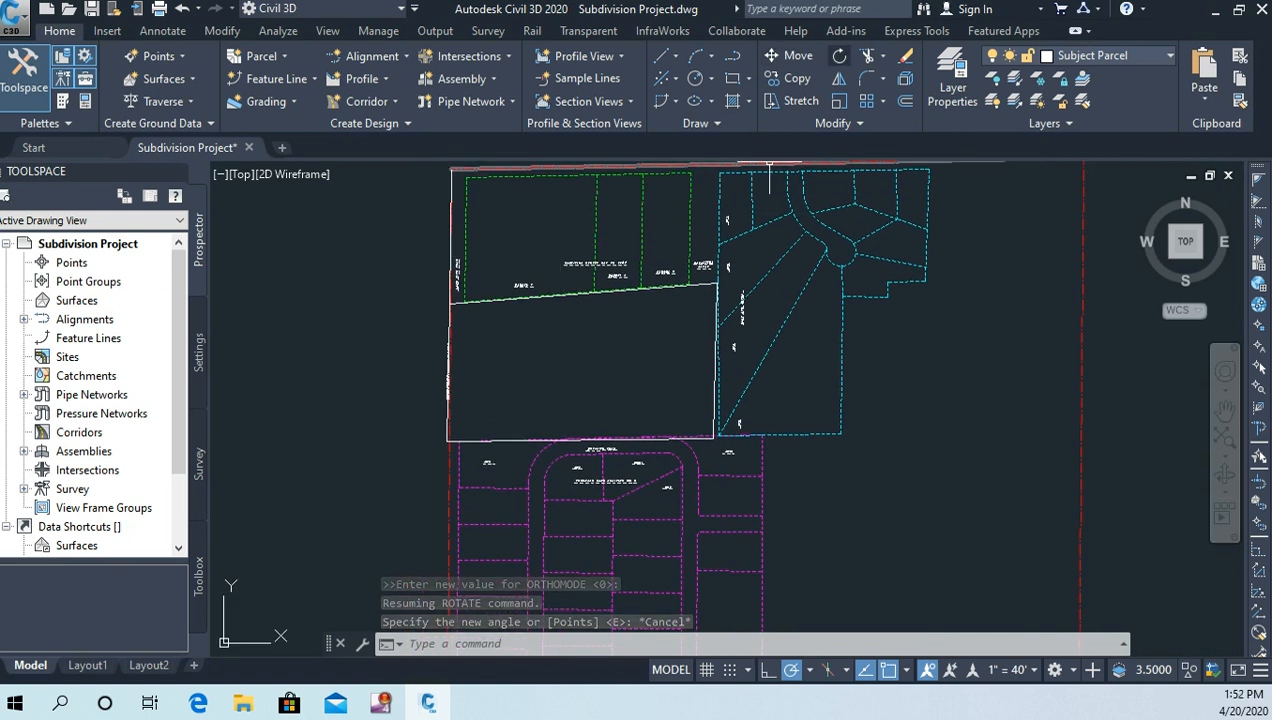
{"action": "left_click", "coordinate": [839, 55]}
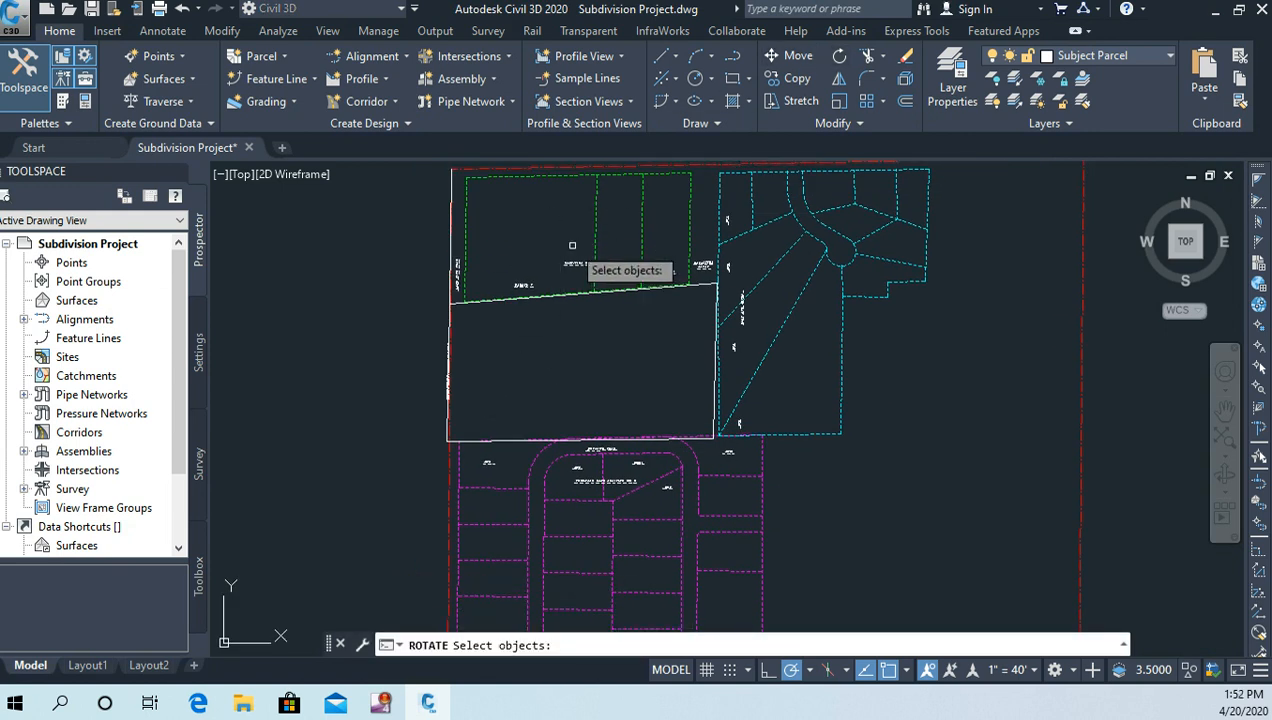
{"action": "key", "text": "Return"}
{"action": "key", "text": "Return"}
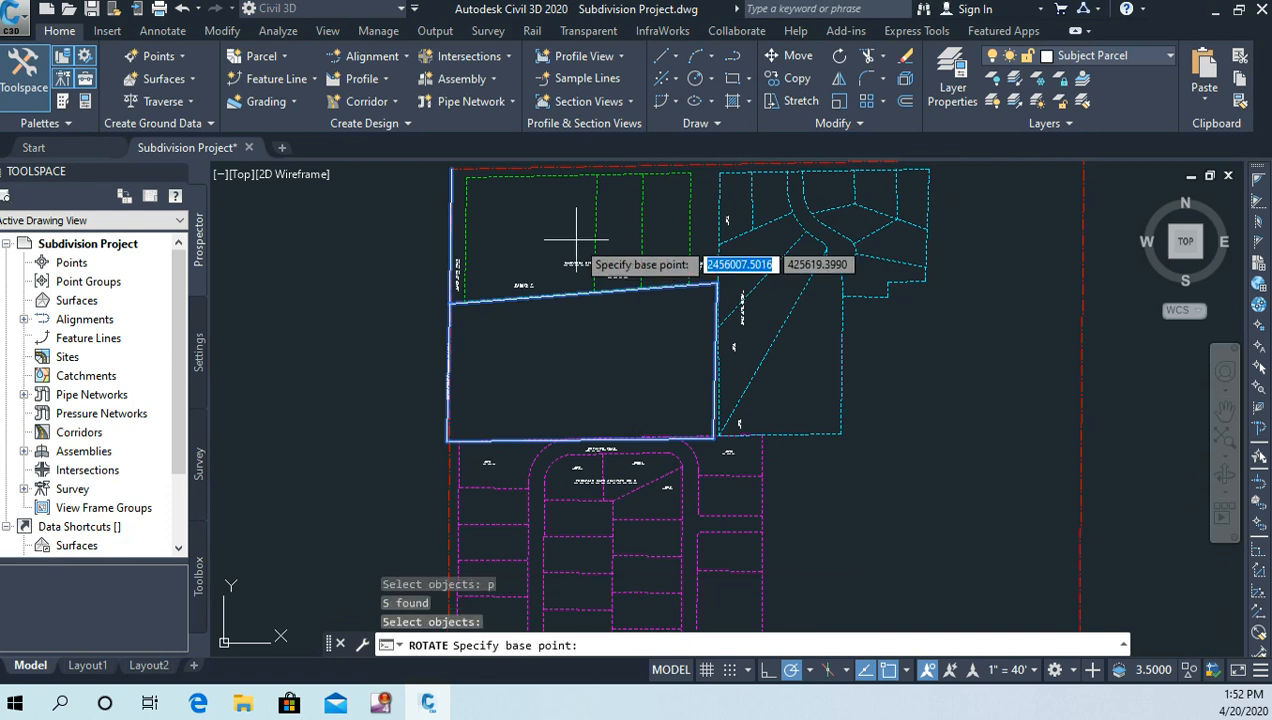
{"action": "right_click", "coordinate": [576, 241], "text": "shift"}
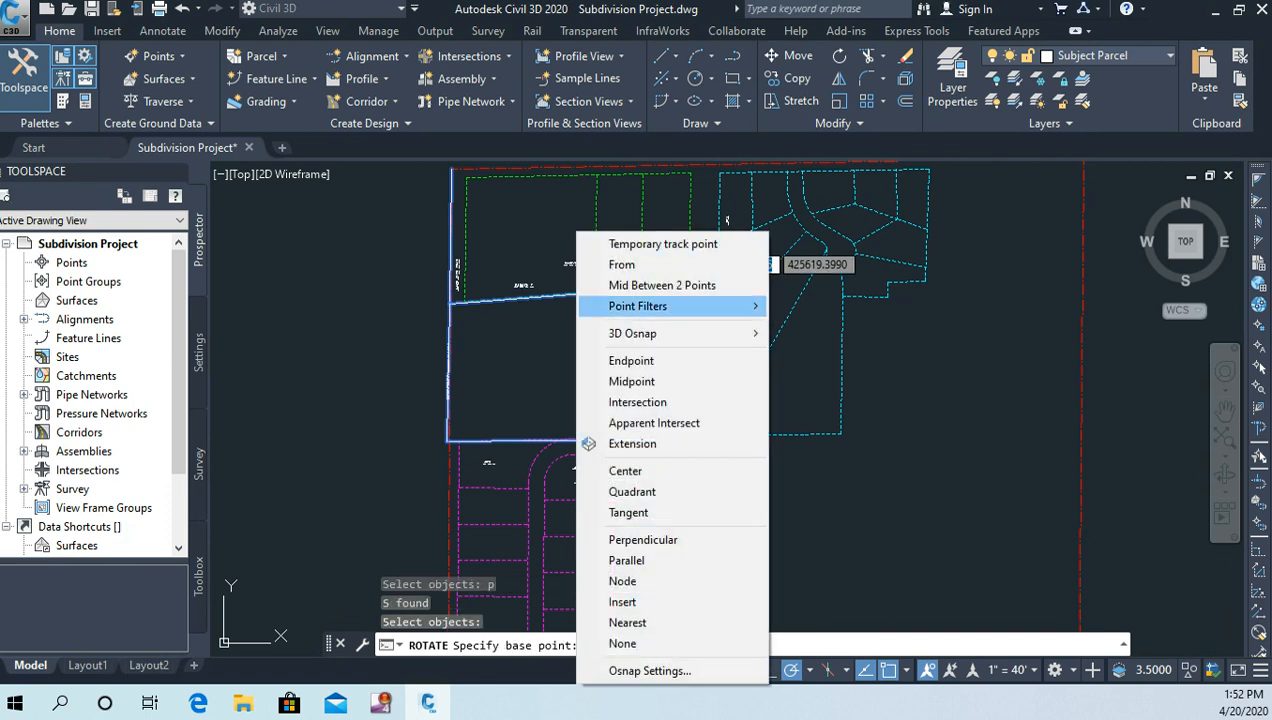
{"action": "left_click", "coordinate": [610, 359]}
{"action": "left_click", "coordinate": [452, 168]}
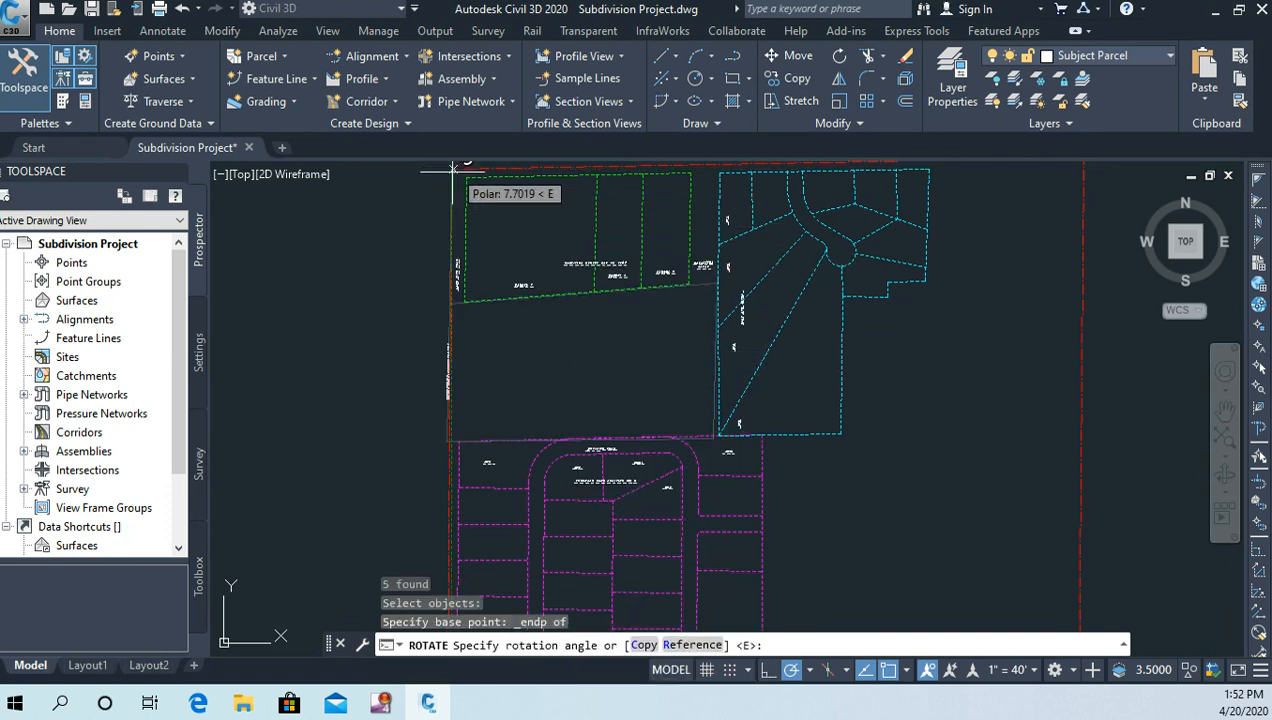
Step: Define the rotation's reference angle from the northwest corner endpoint to the endpoint at the parcel's southwest corner
{"action": "right_click", "coordinate": [579, 325]}
{"action": "left_click", "coordinate": [634, 425]}
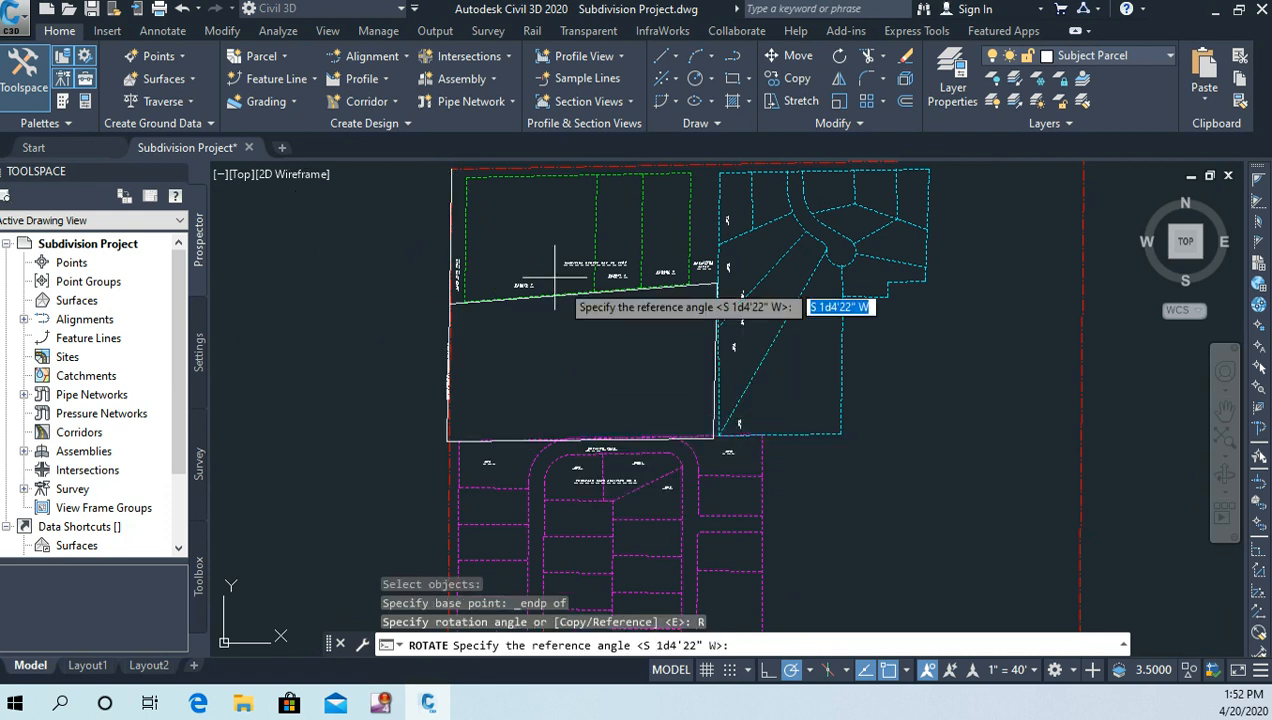
{"action": "right_click", "coordinate": [430, 176], "text": "shift"}
{"action": "left_click", "coordinate": [483, 303]}
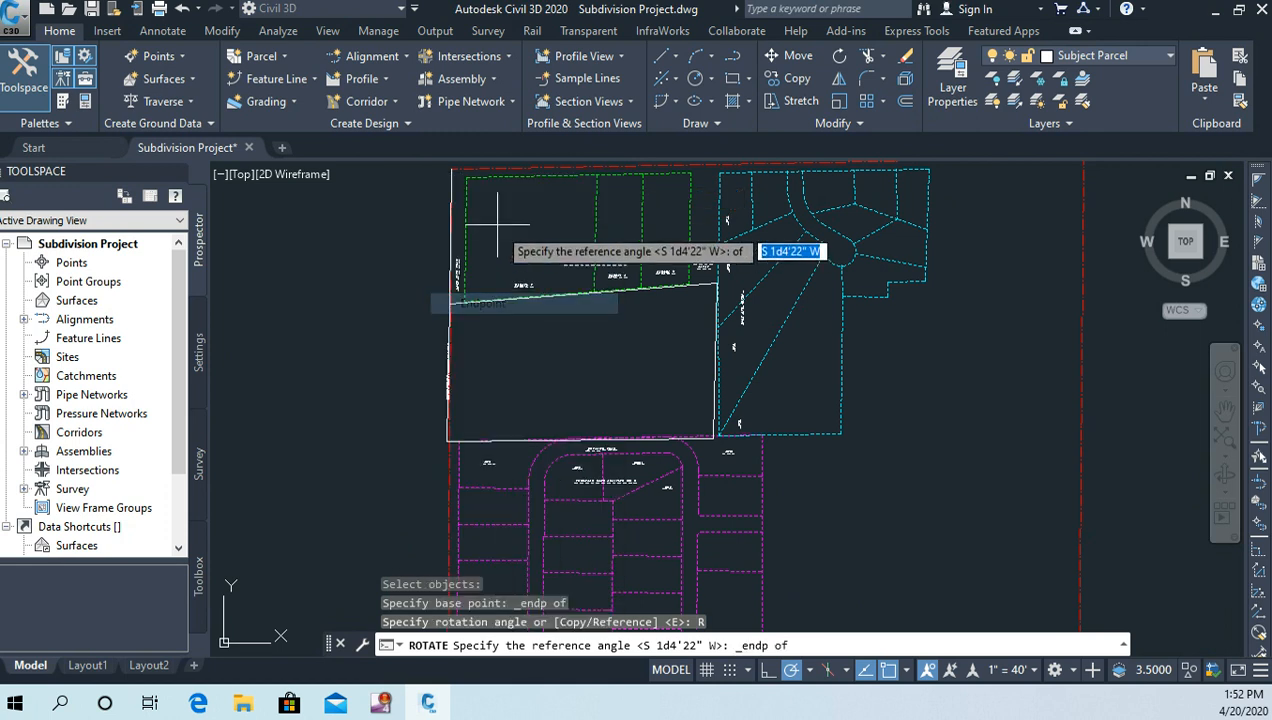
{"action": "left_click", "coordinate": [453, 176]}
{"action": "scroll", "coordinate": [438, 463], "scroll_direction": "up", "scroll_amount": 3}
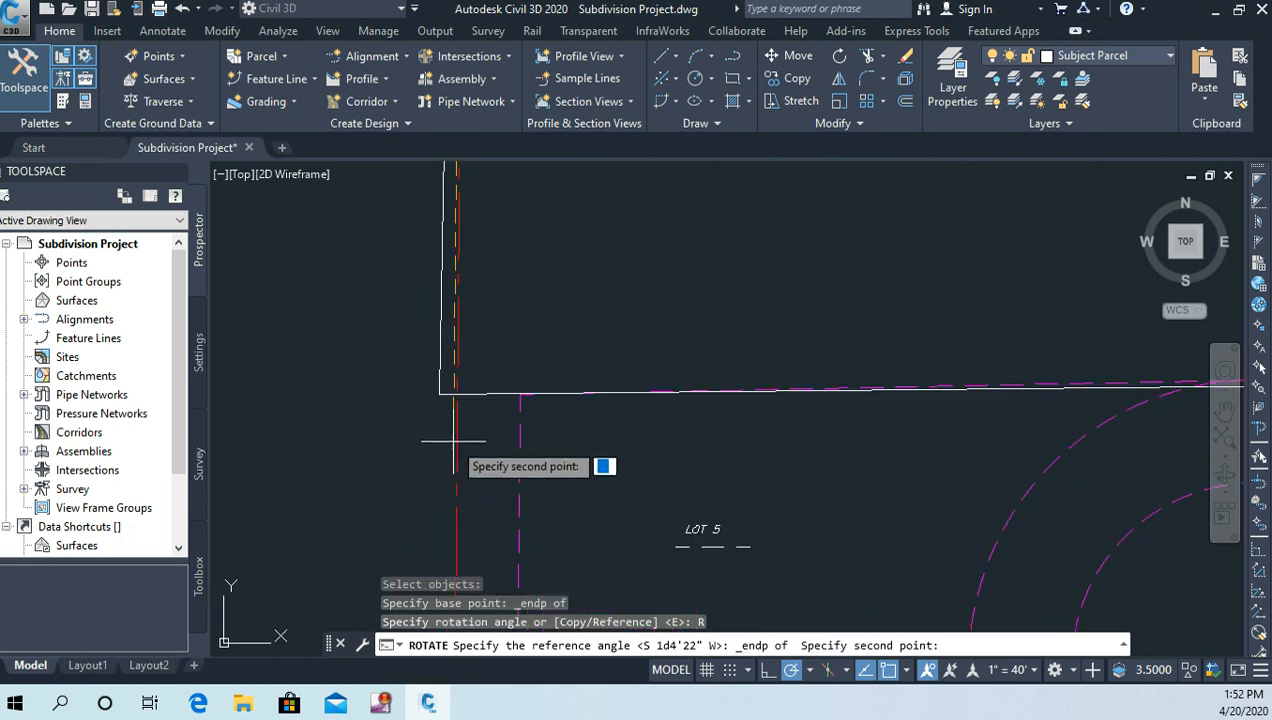
{"action": "scroll", "coordinate": [392, 378], "scroll_direction": "up", "scroll_amount": 2}
{"action": "right_click", "coordinate": [355, 370], "text": "shift"}
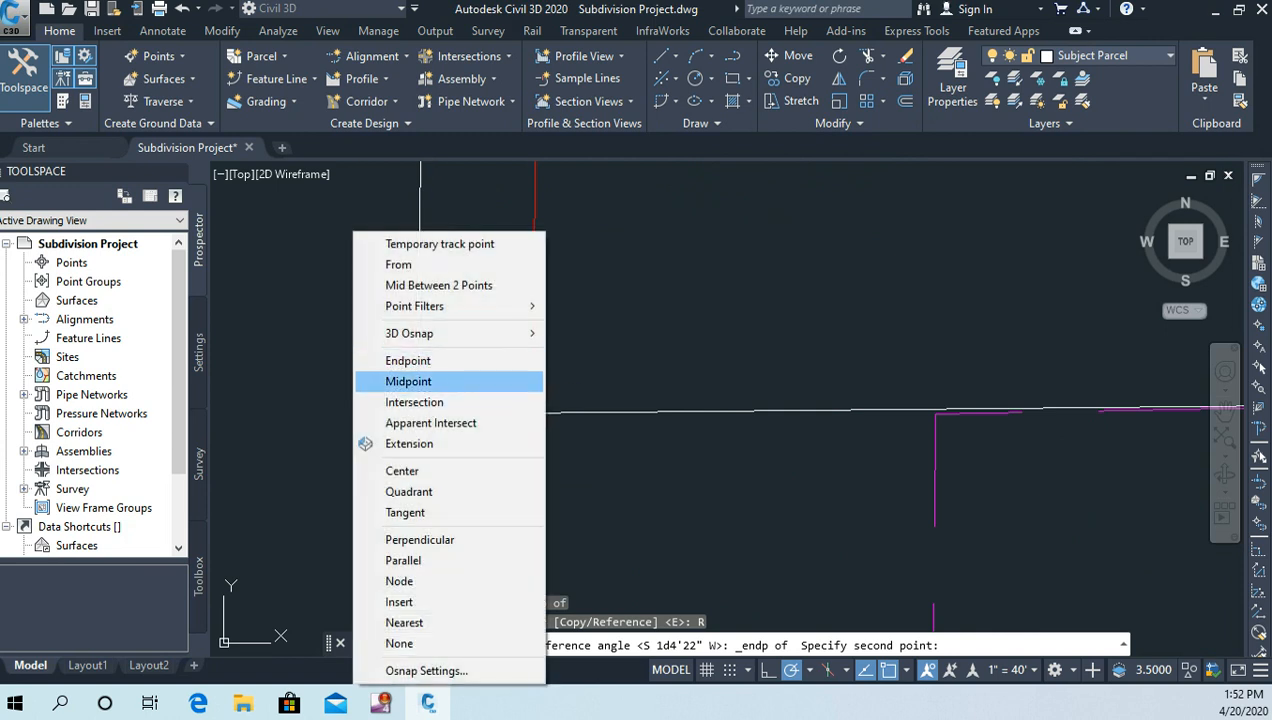
{"action": "left_click", "coordinate": [410, 359]}
{"action": "left_click", "coordinate": [416, 413]}
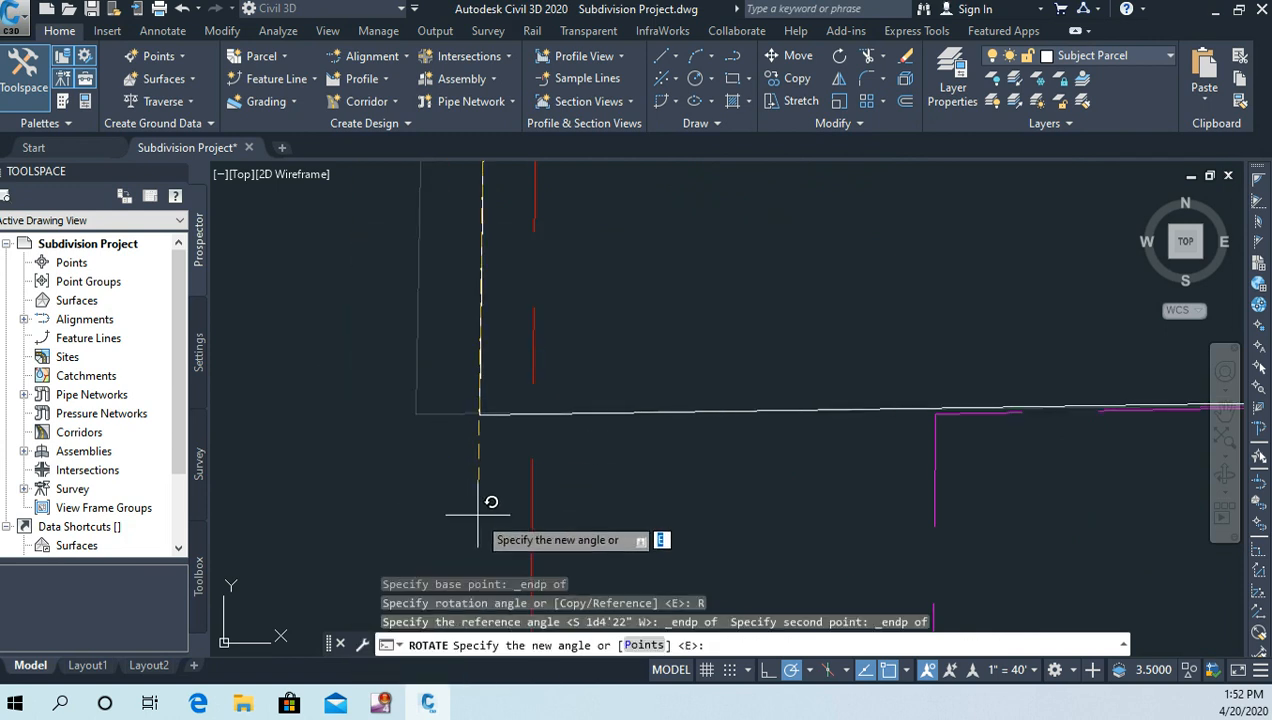
Step: Set the new rotation angle with a Nearest snap on the red west boundary line, just south of the parcel
{"action": "right_click", "coordinate": [478, 515], "text": "shift"}
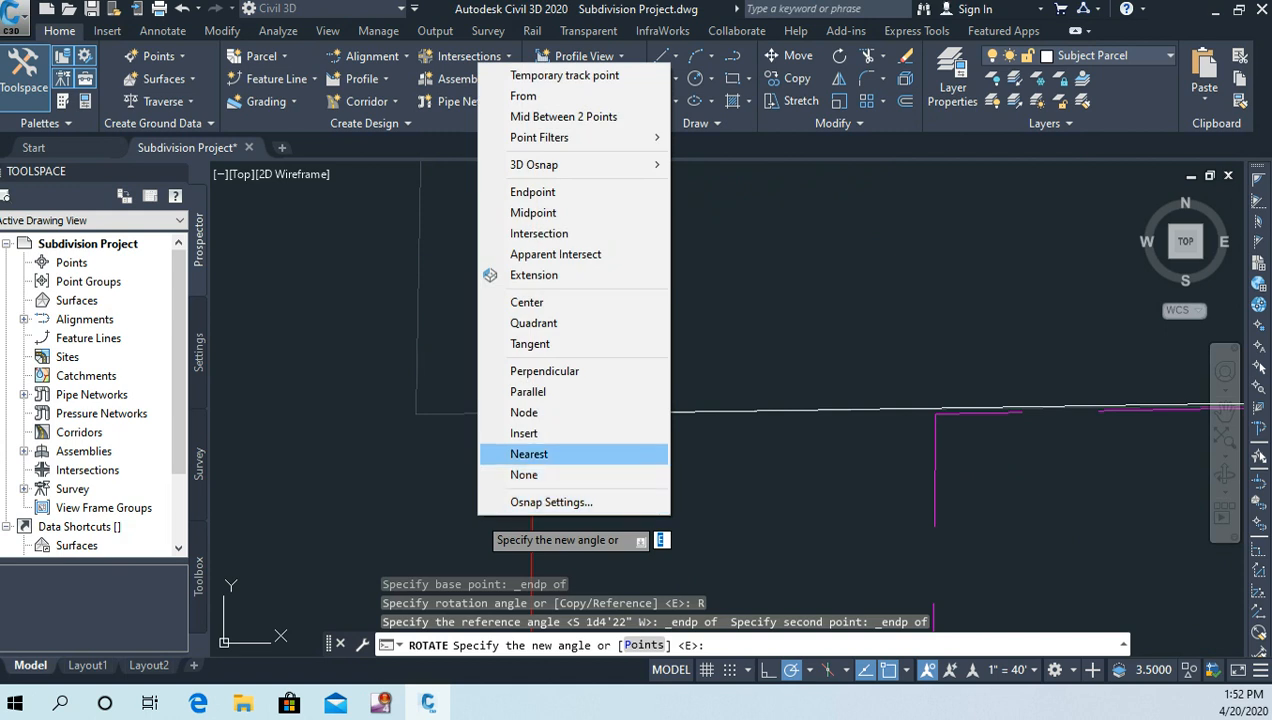
{"action": "left_click", "coordinate": [529, 454]}
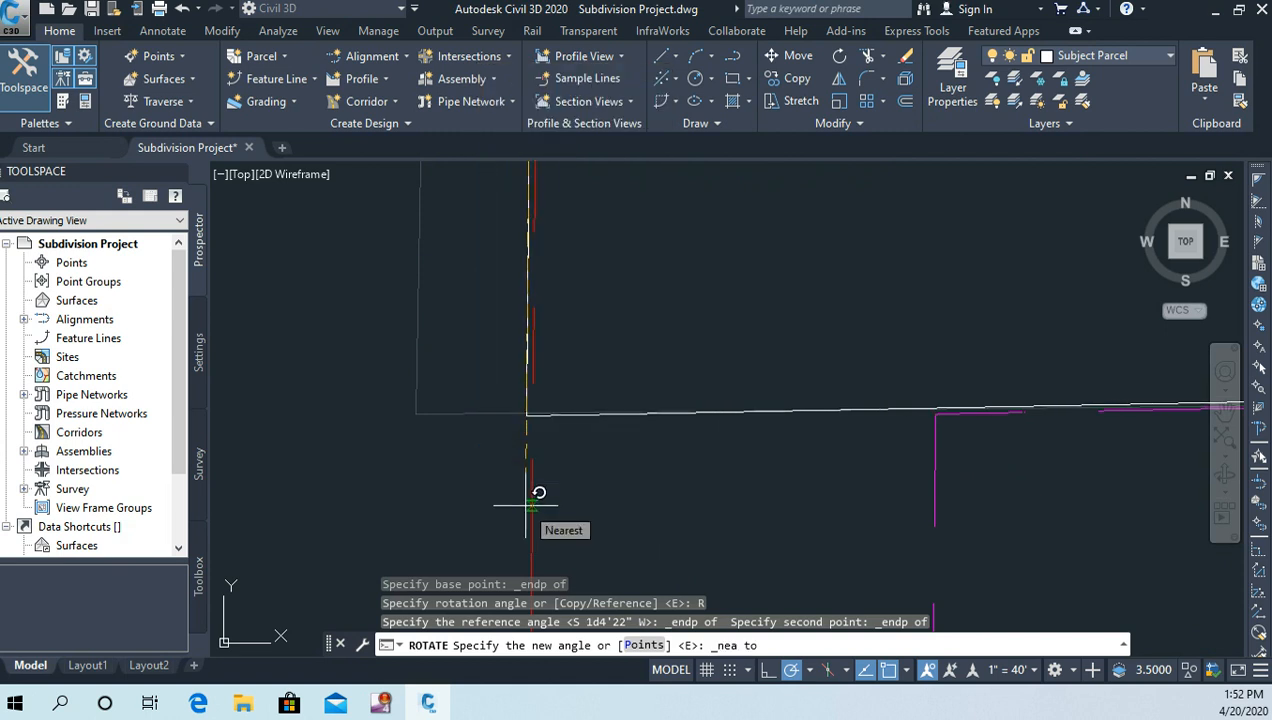
{"action": "left_click", "coordinate": [532, 502]}
{"action": "scroll", "coordinate": [695, 311], "scroll_direction": "down", "scroll_amount": 5}
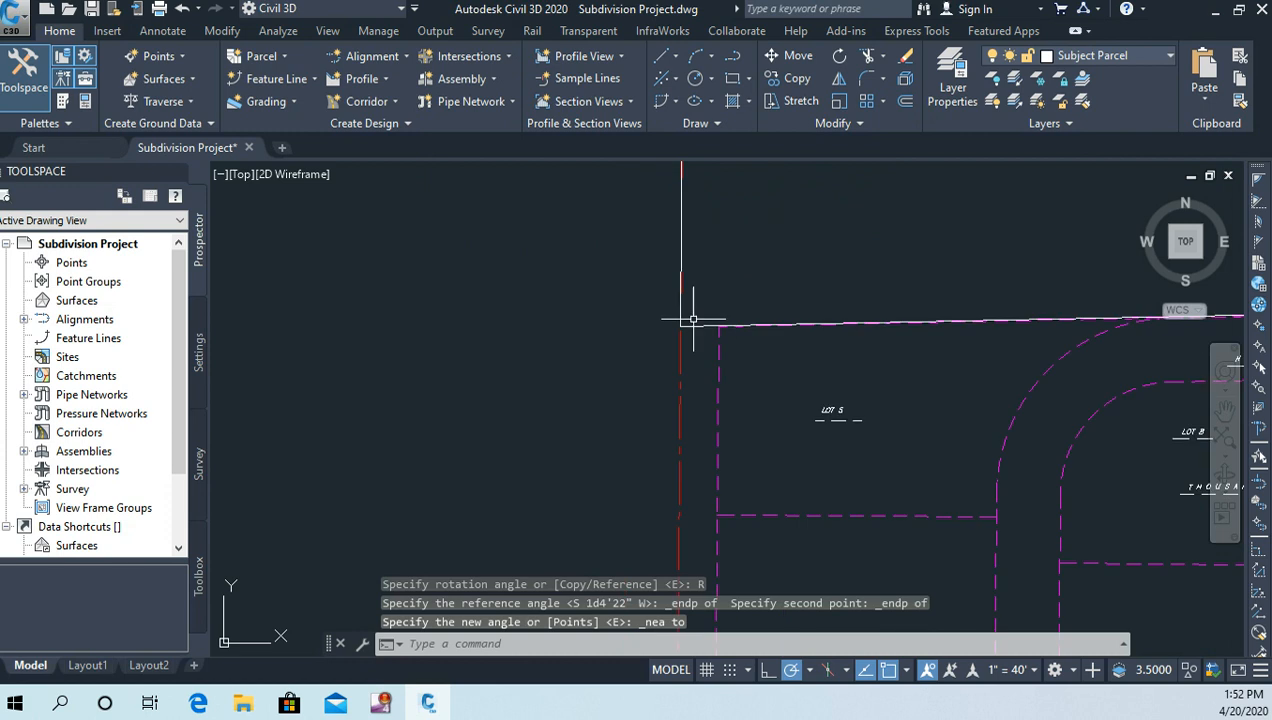
{"action": "middle_click_drag", "start_coordinate": [753, 269], "coordinate": [466, 402]}
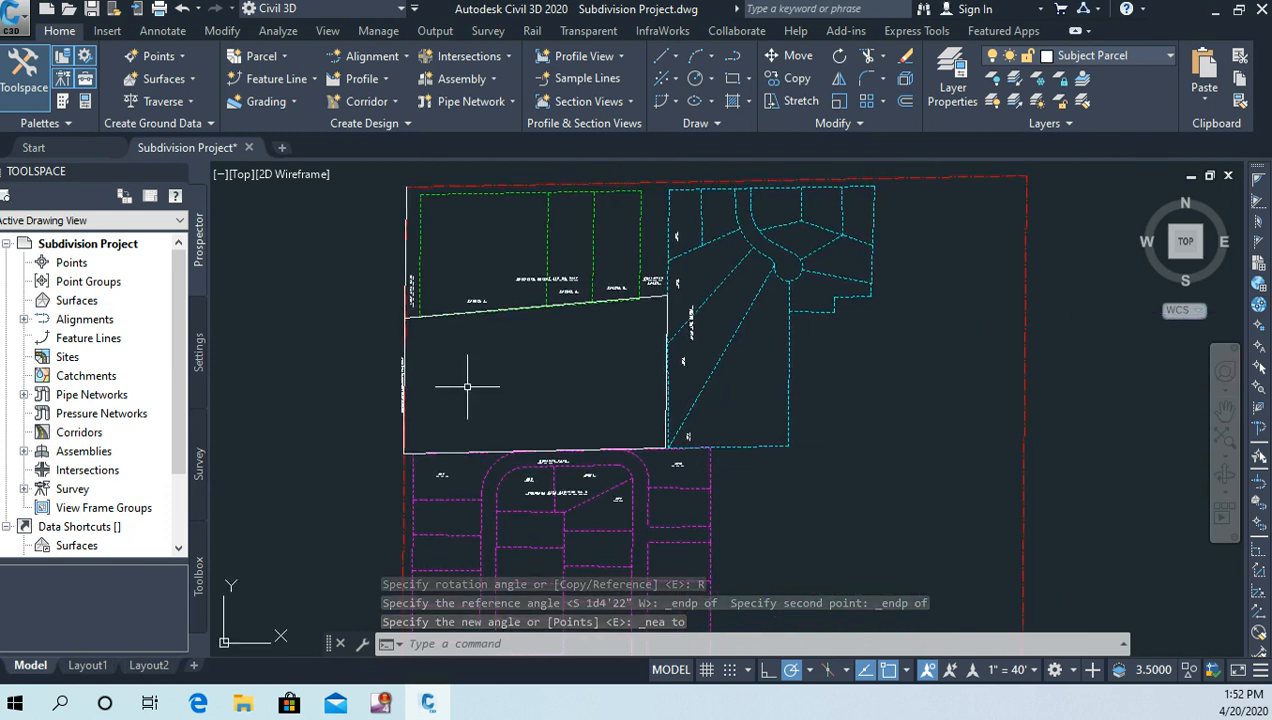